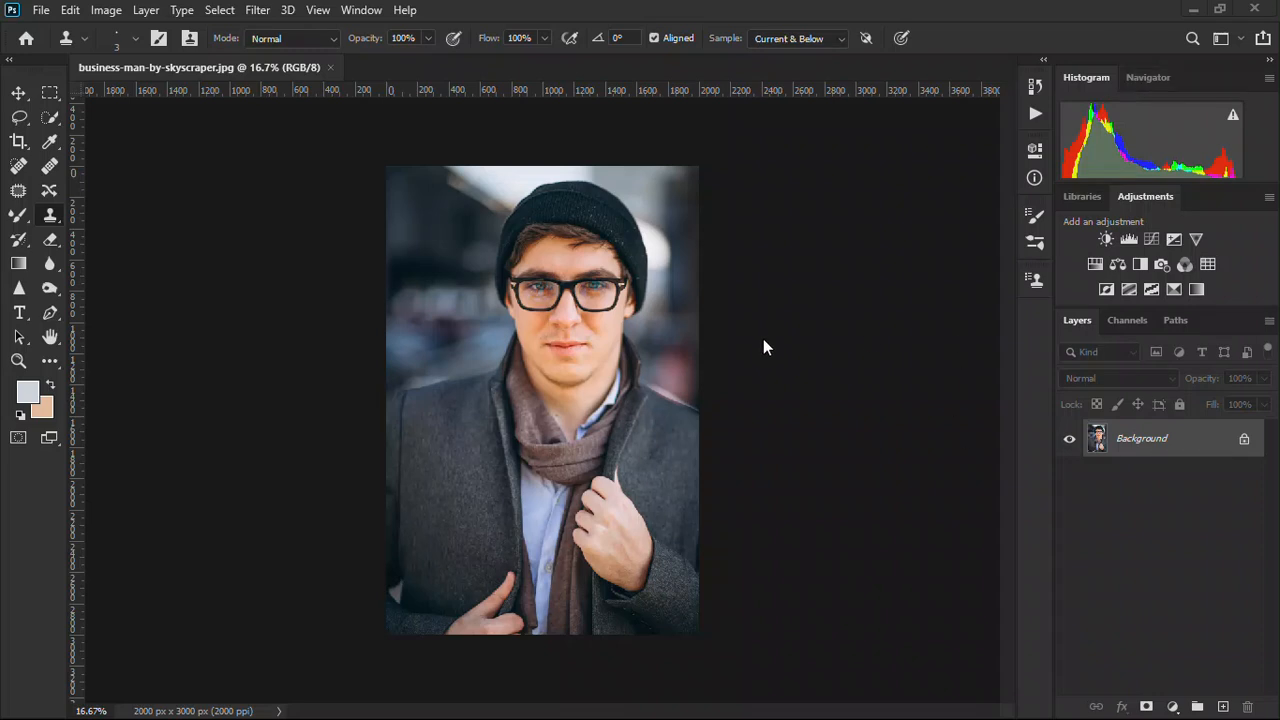
Inspect the glare reflections on both lenses of the man's glasses up close
scroll(309, 174, "up", 3)
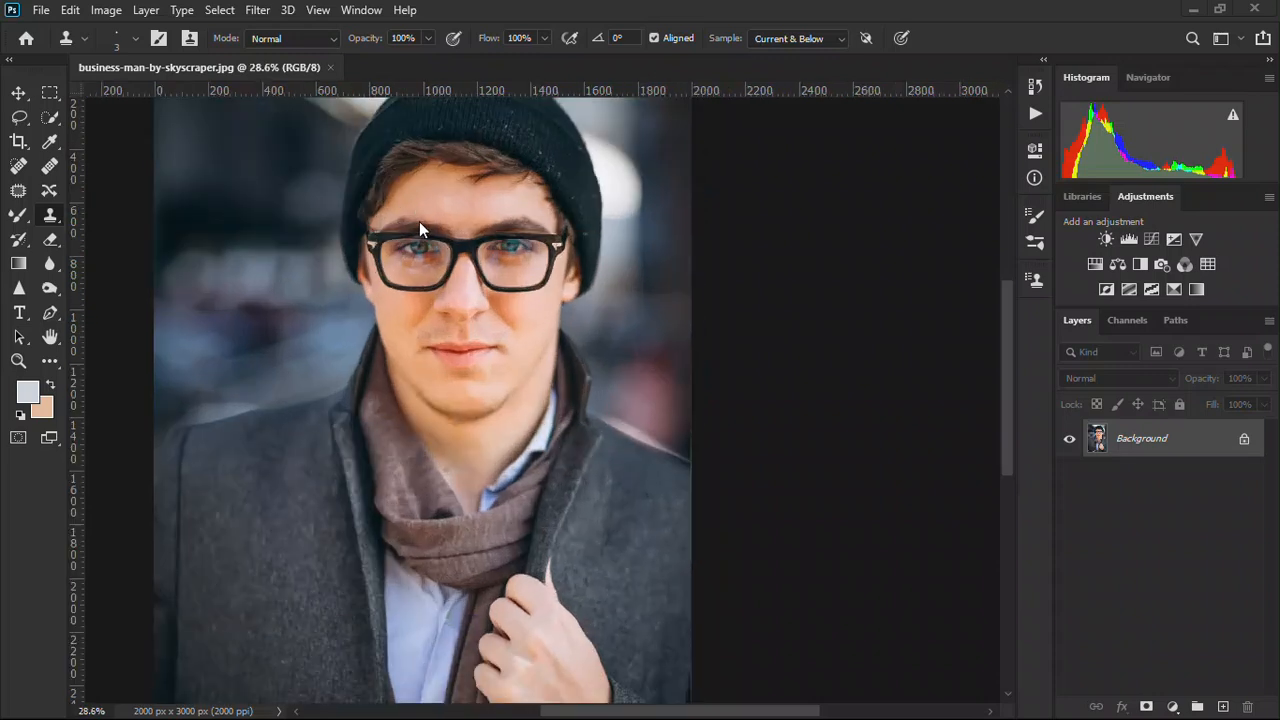
scroll(419, 221, "up", 2)
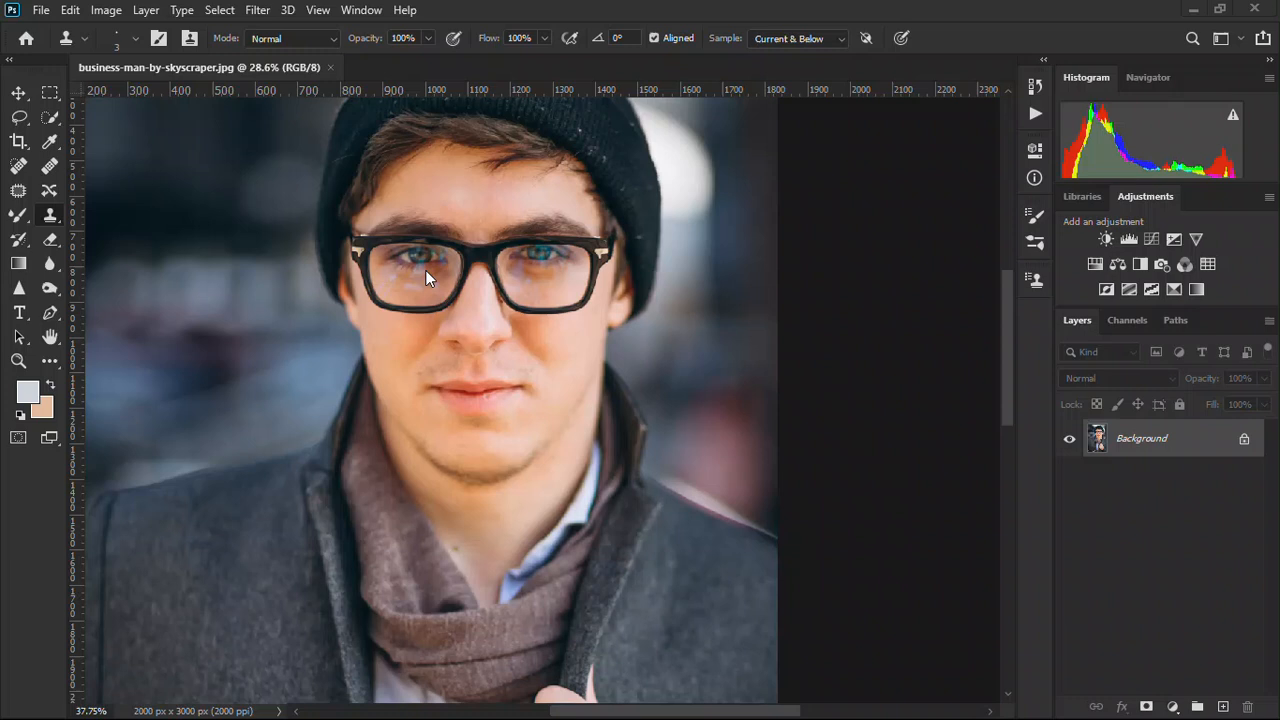
scroll(425, 270, "up", 2)
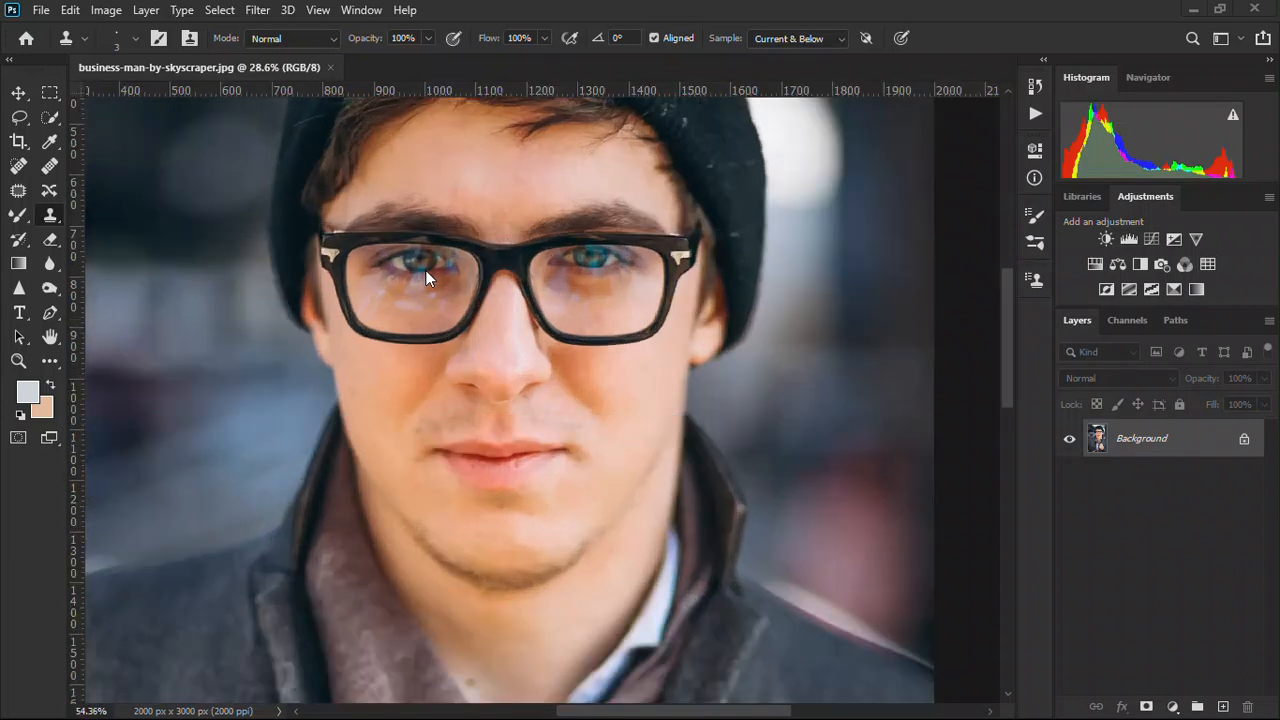
scroll(425, 270, "up", 1)
scroll(426, 258, "up", 1)
scroll(426, 256, "up", 1)
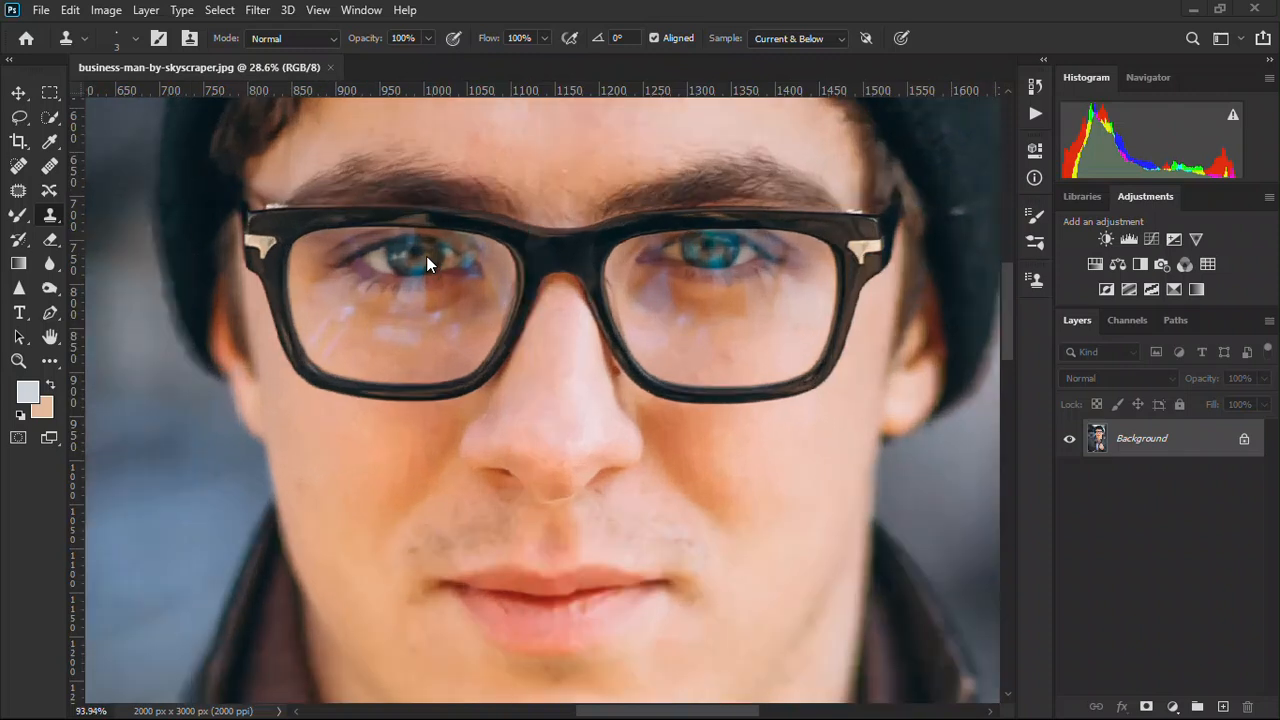
scroll(430, 260, "up", 2)
scroll(503, 437, "up", 1)
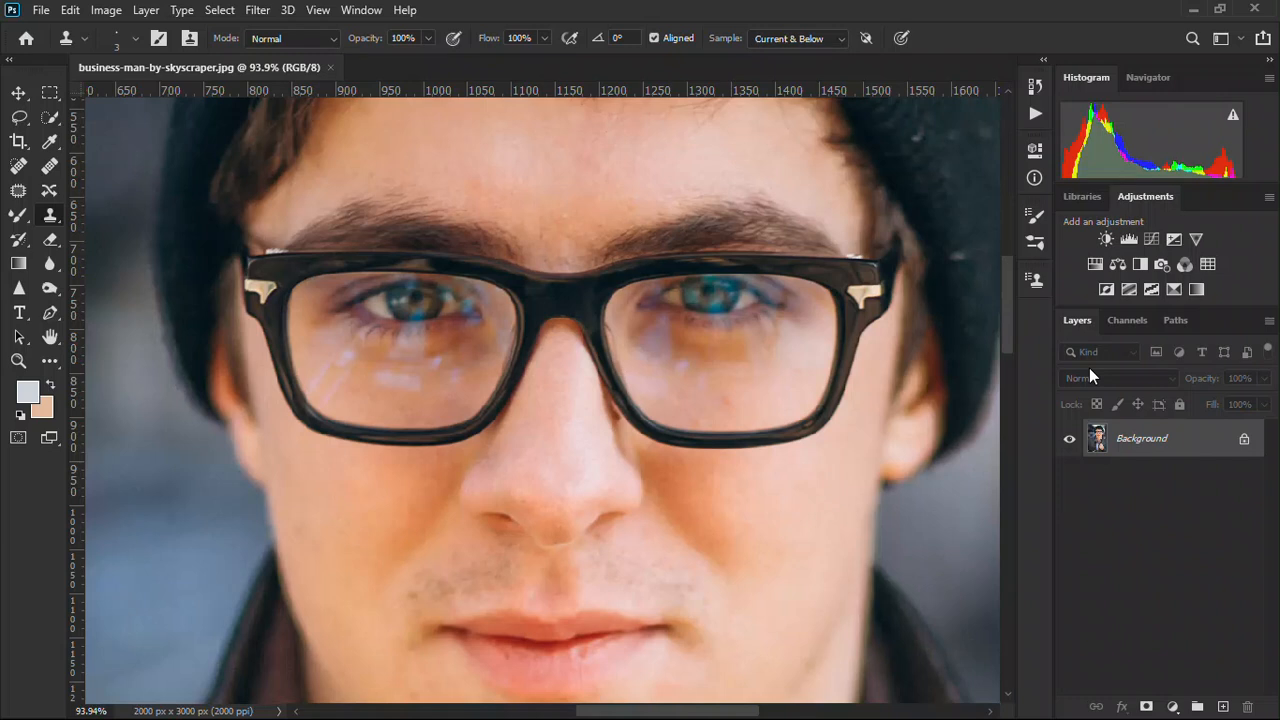
Open business-man-by-skyscraper.psd from the Glayer removal folder and close the business-man-by-skyscraper.jpg document
key("6")
key("3")
key("0")
key("super")
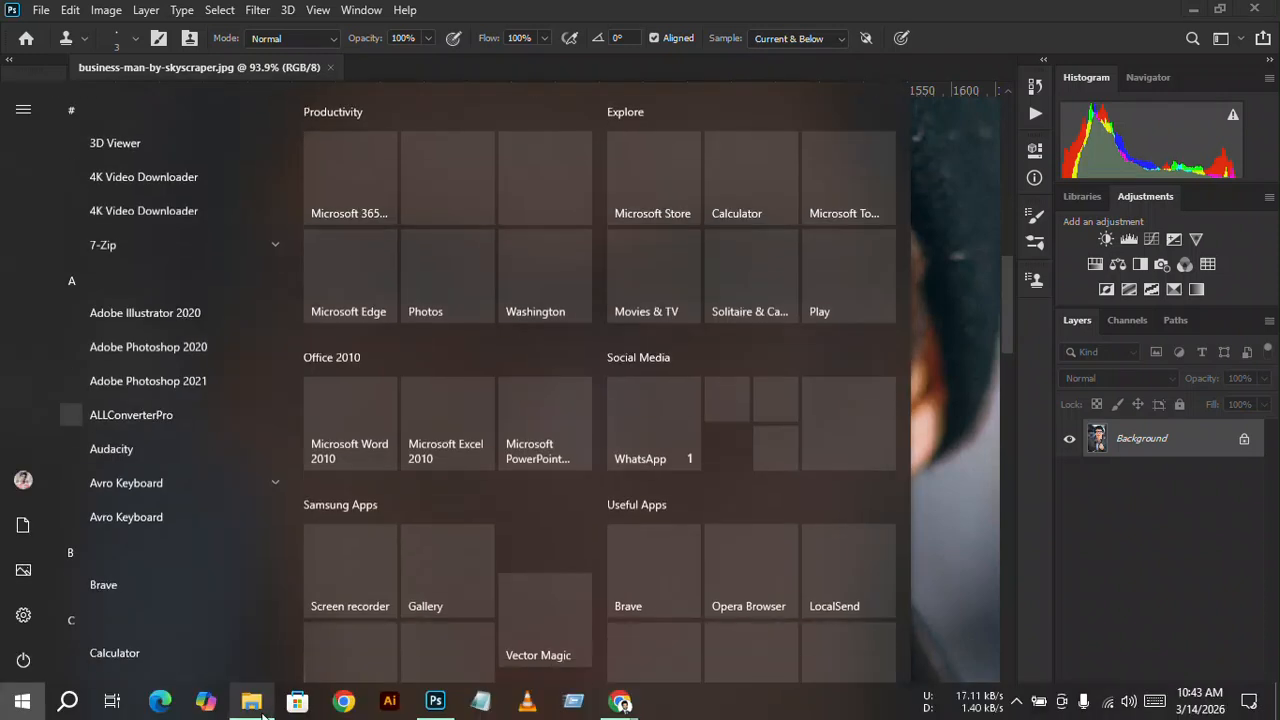
left_click(251, 706)
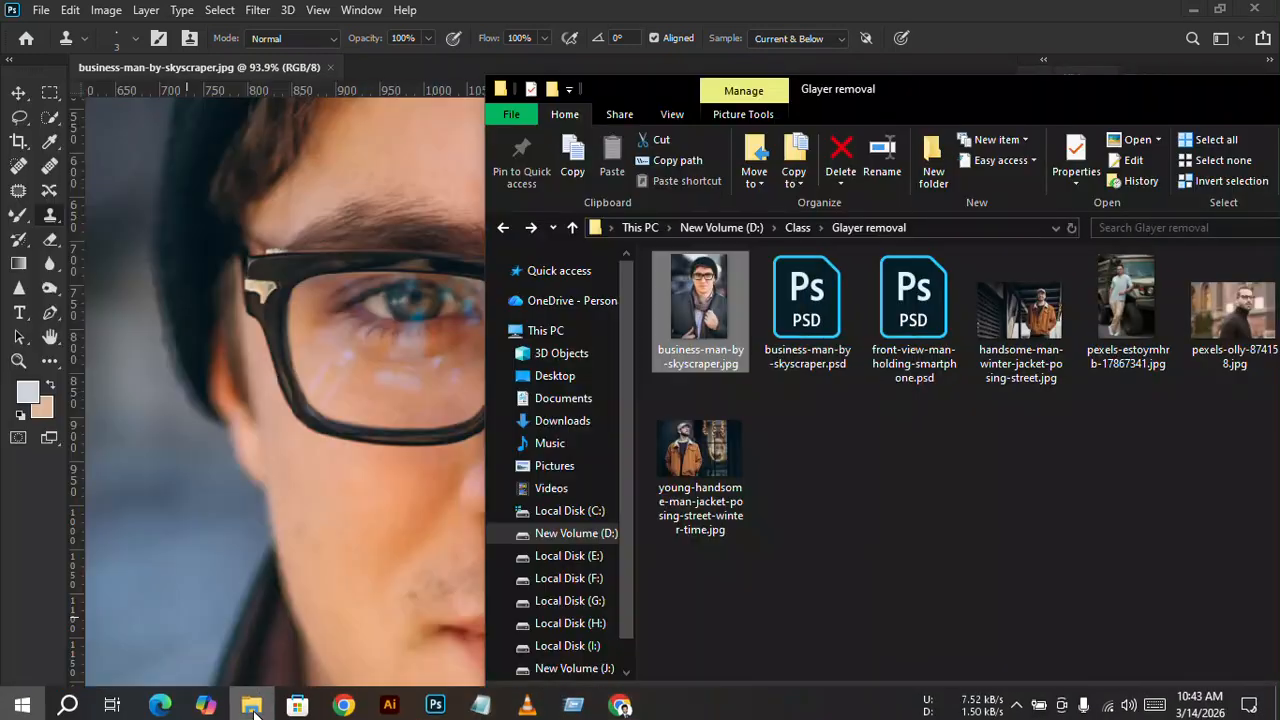
left_click(805, 292)
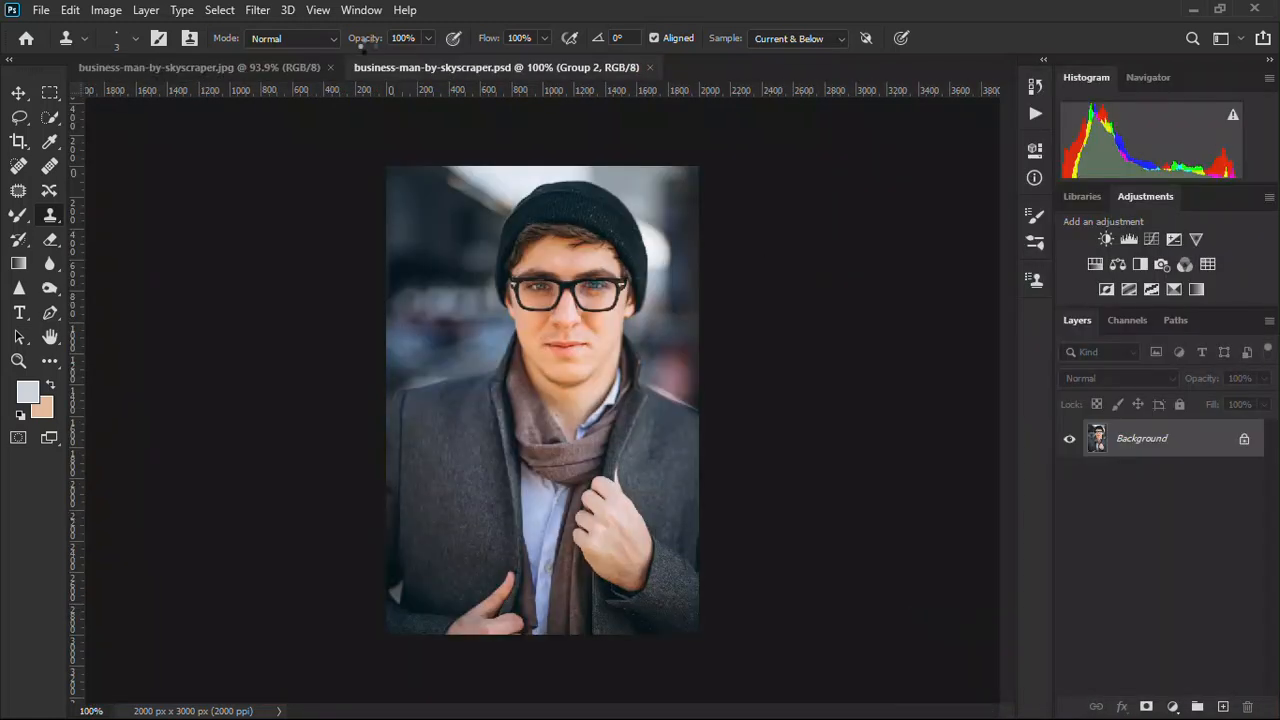
left_click(330, 69)
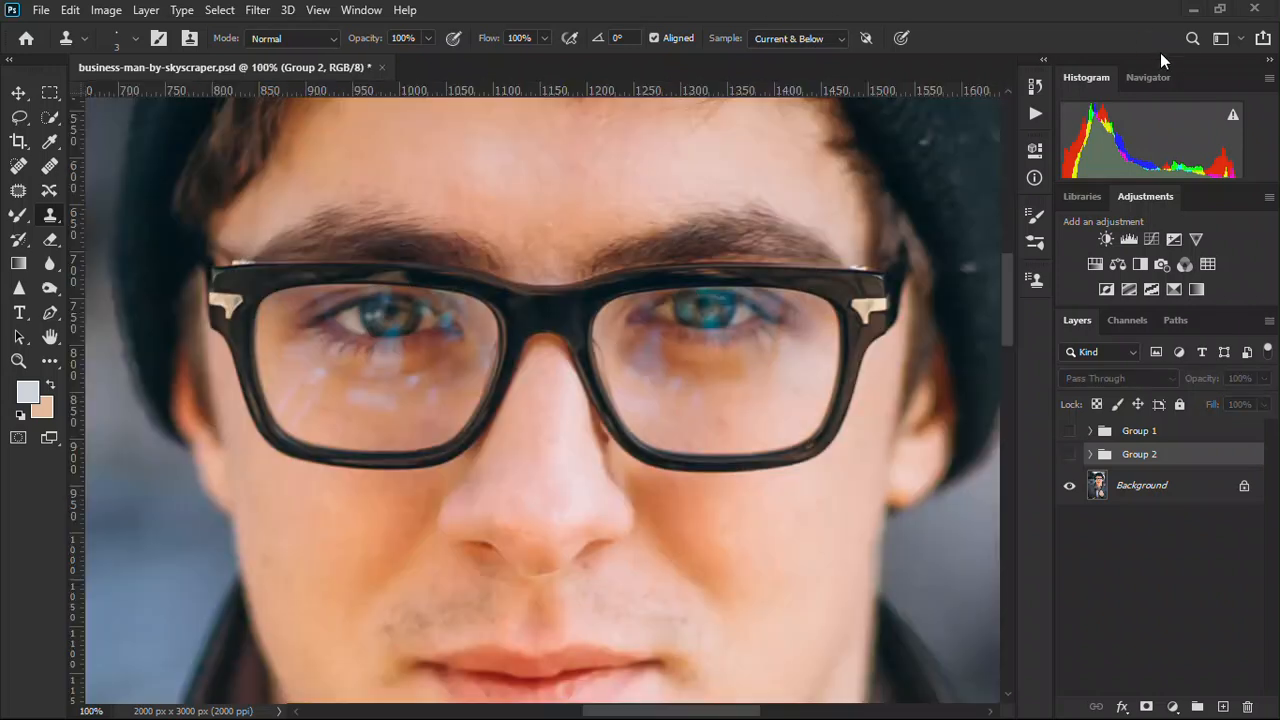
Compare the glasses with and without the Group 2 retouching by switching the group's visibility on and off
left_click(1069, 456)
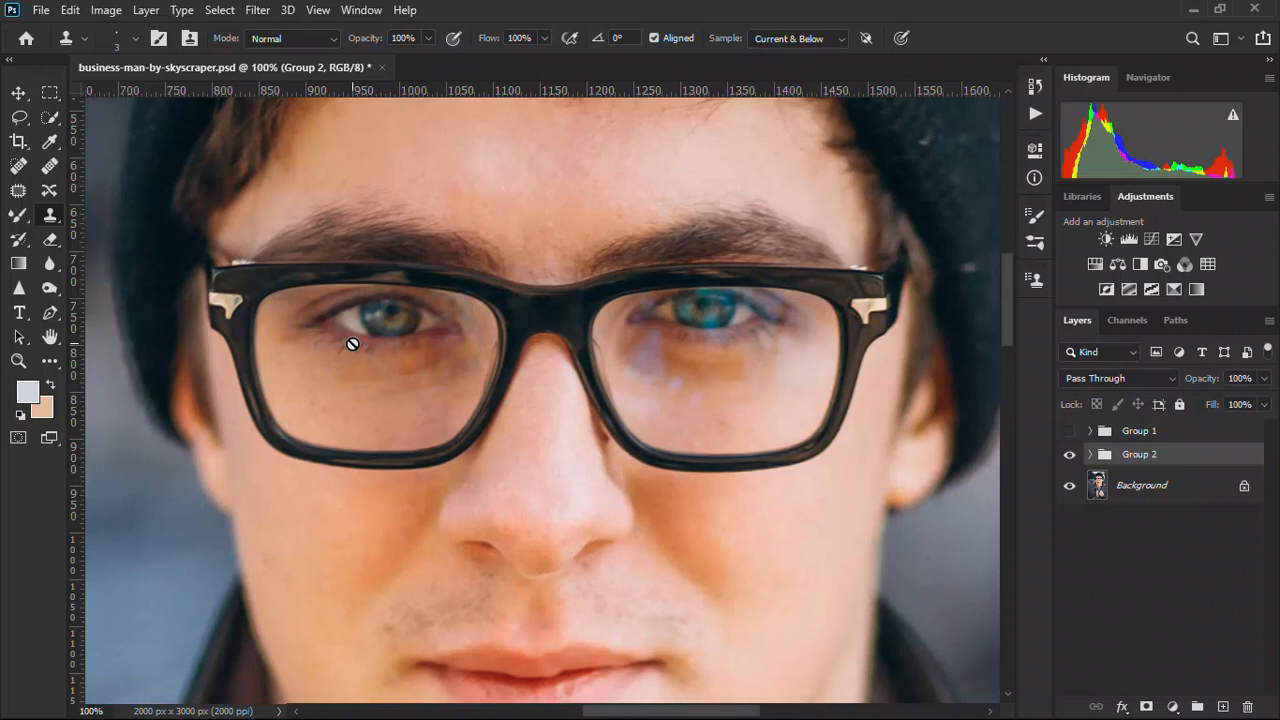
scroll(348, 428, "up", 1)
left_click_drag(430, 356, 497, 314)
scroll(468, 309, "up", 1)
scroll(468, 309, "up", 1)
left_click(1070, 454)
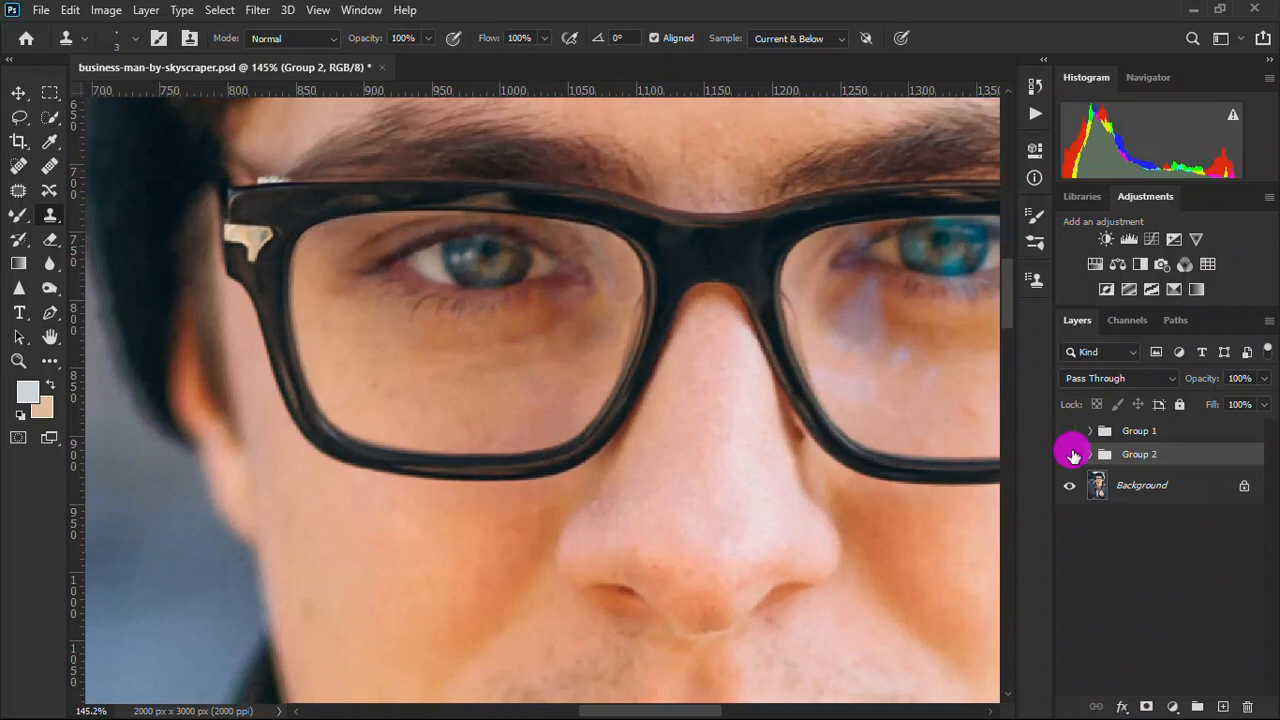
left_click(1070, 454)
left_click(1071, 455)
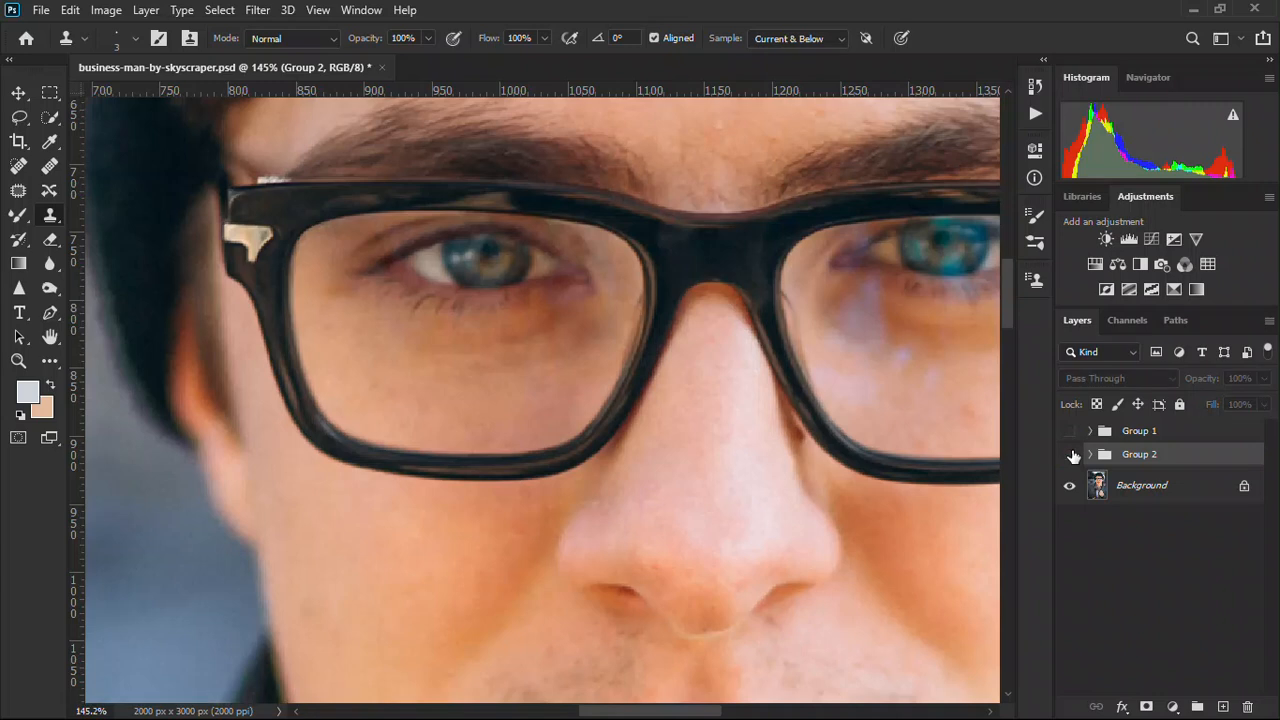
left_click(1071, 455)
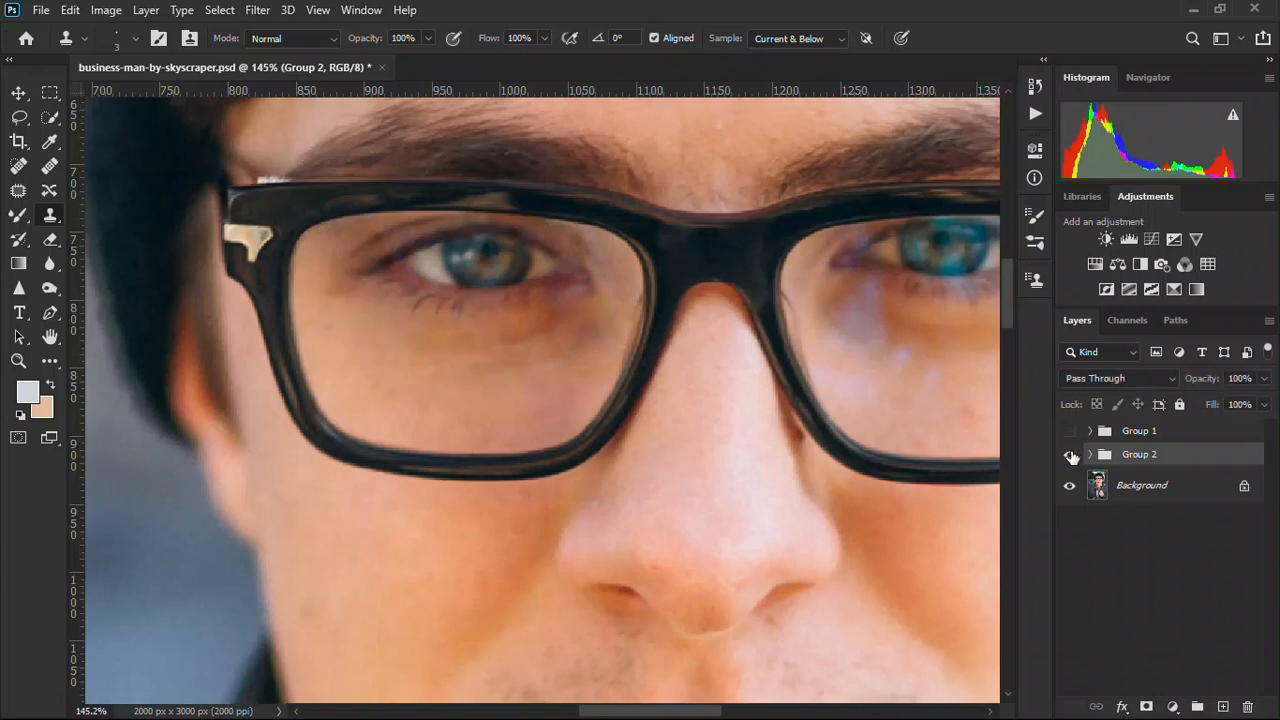
left_click(1071, 455)
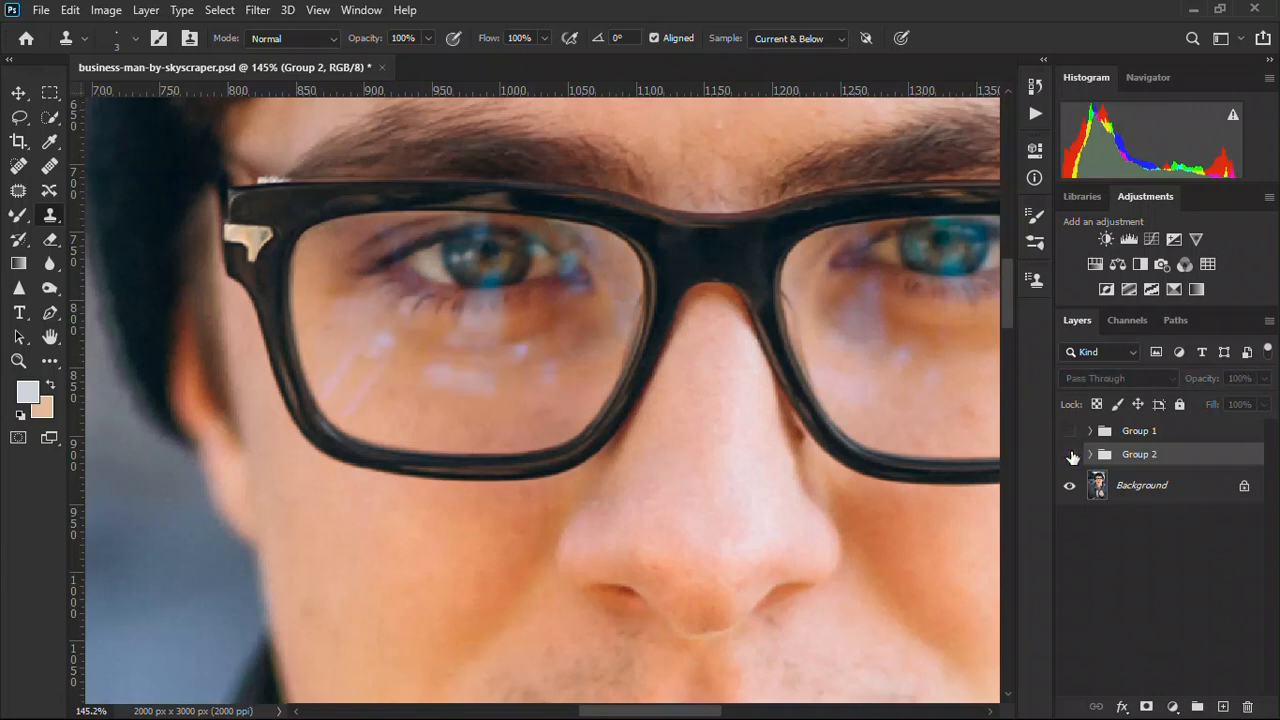
left_click(1071, 455)
Expand Group 2 to review its Color Fill 1, Color and Curves 2 layers, and collapse it again
left_click(1090, 455)
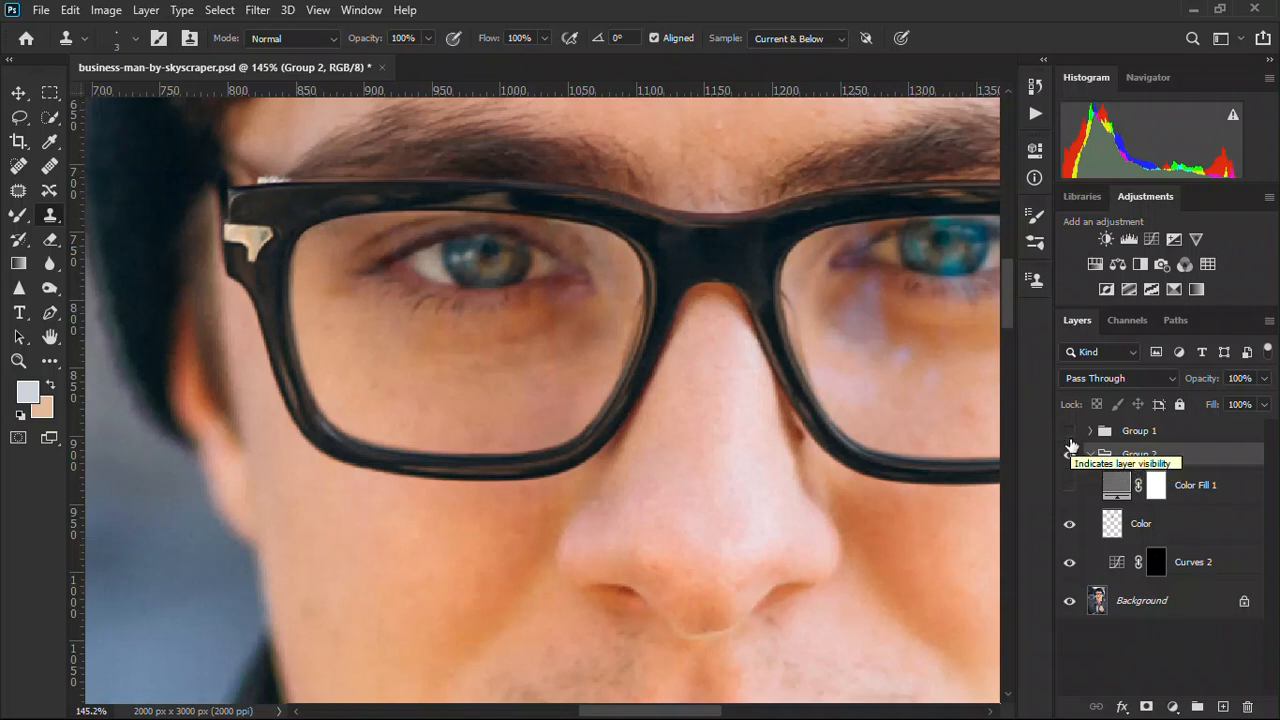
left_click(1143, 48)
left_click(1226, 568)
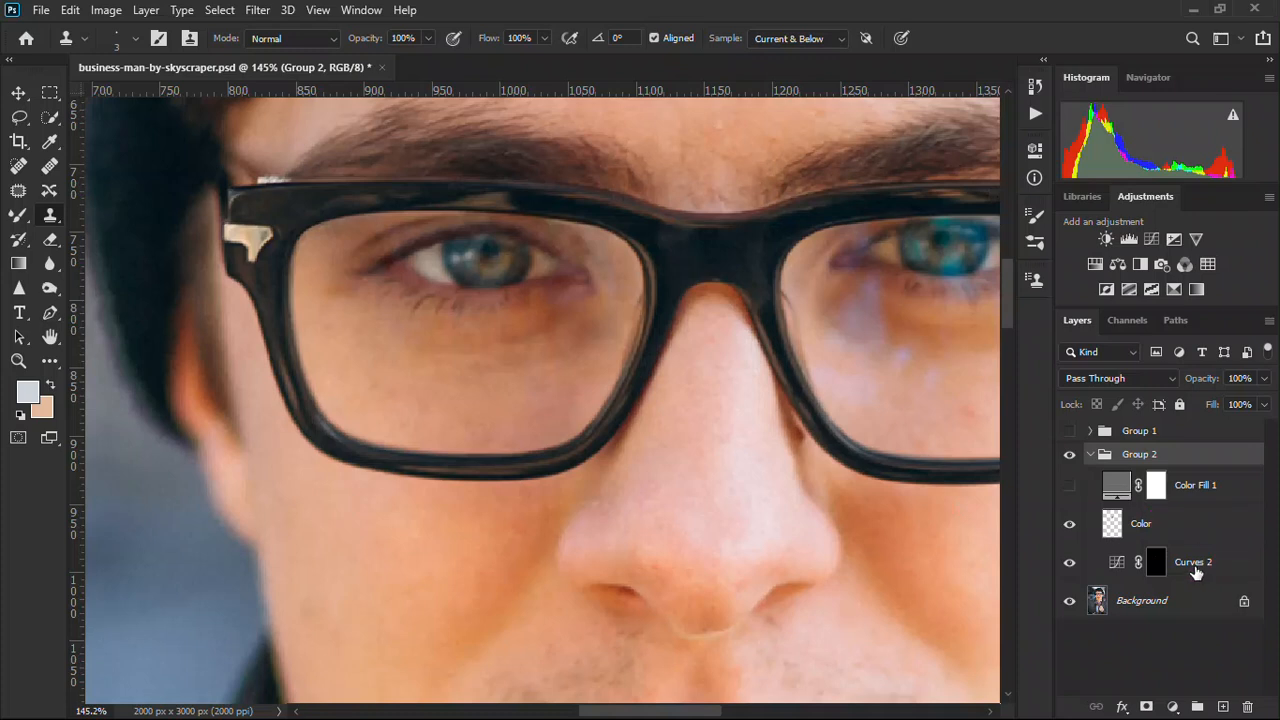
left_click(1169, 526)
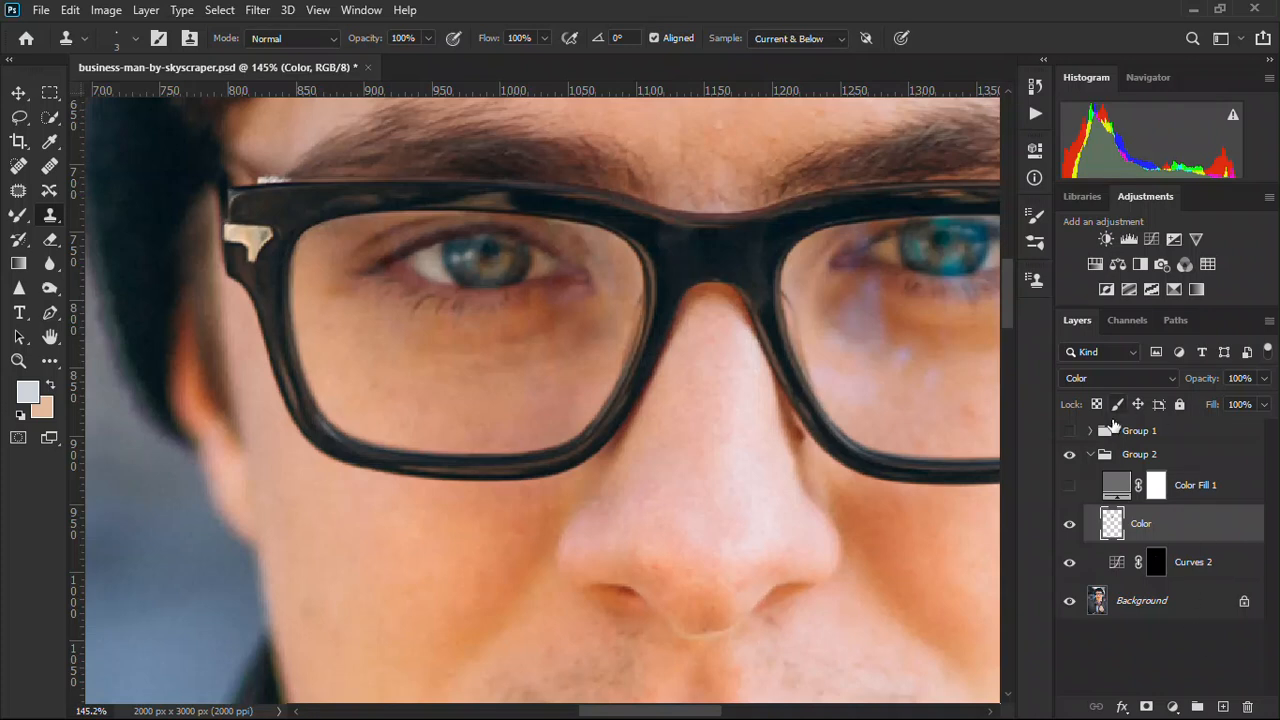
left_click(1089, 458)
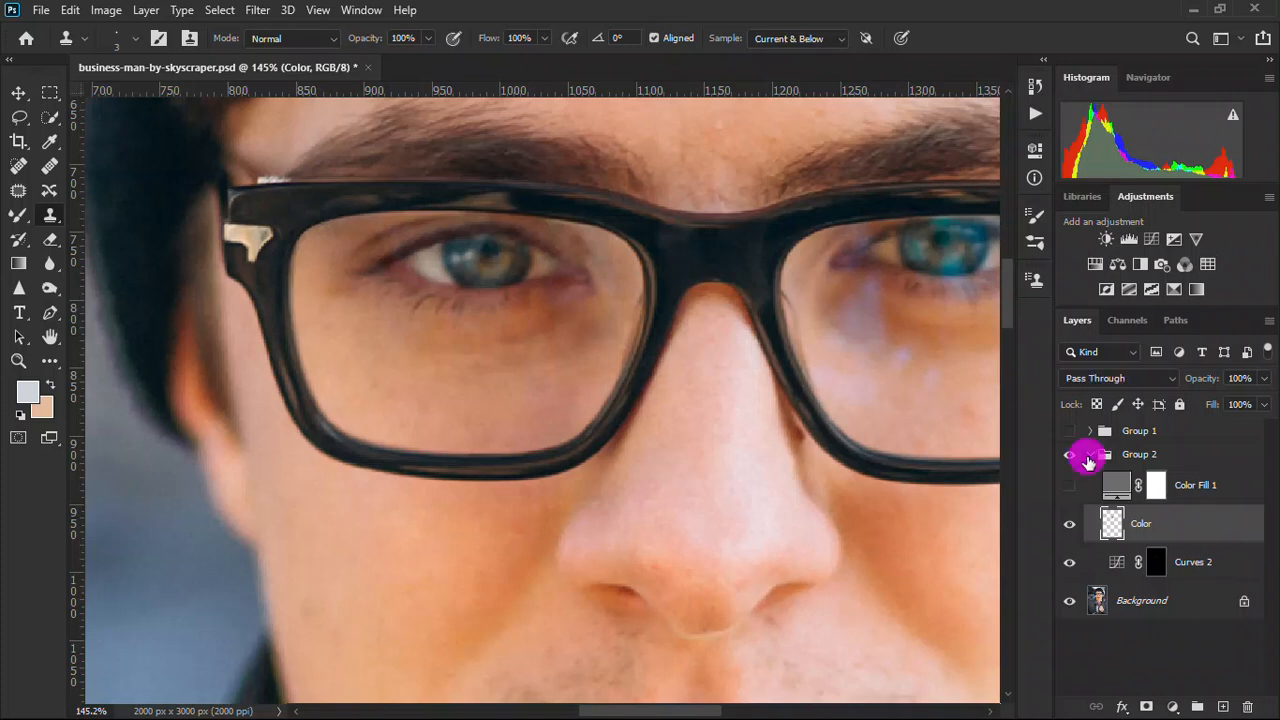
Hide Group 2 and delete both the Group 1 and Group 2 layer groups, keeping only the Background layer
left_click(1069, 455)
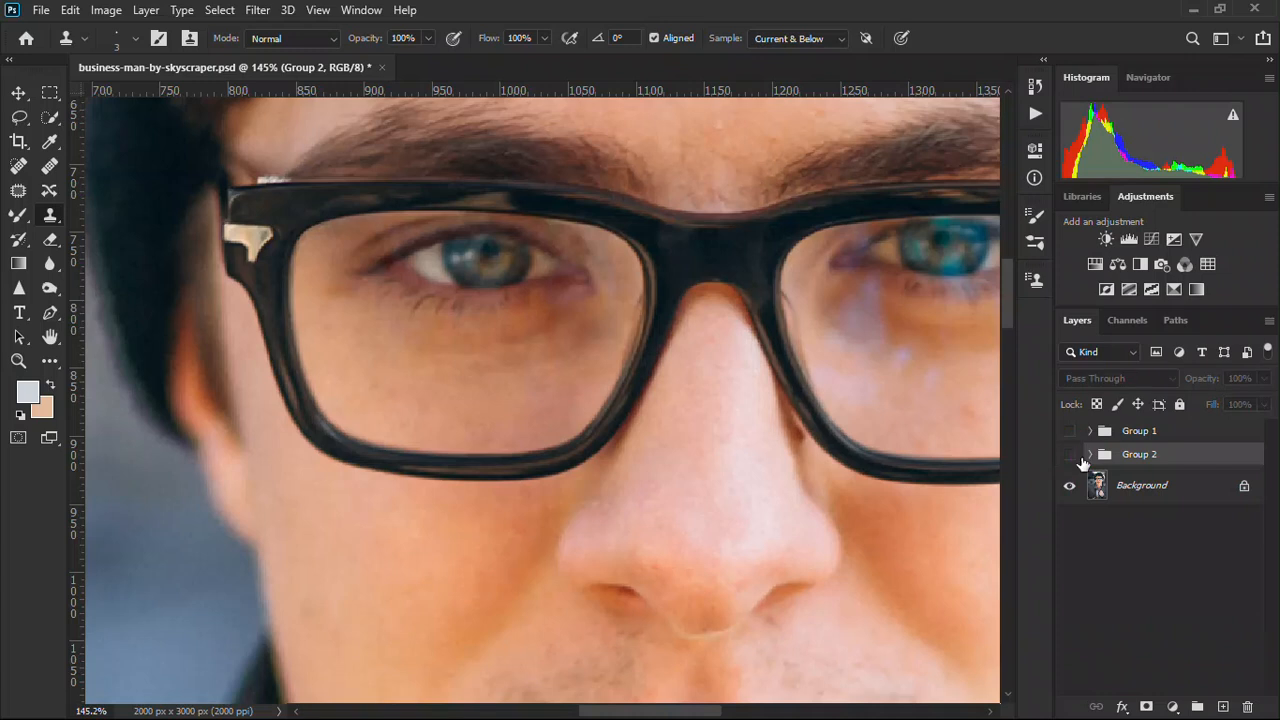
left_click(1171, 489)
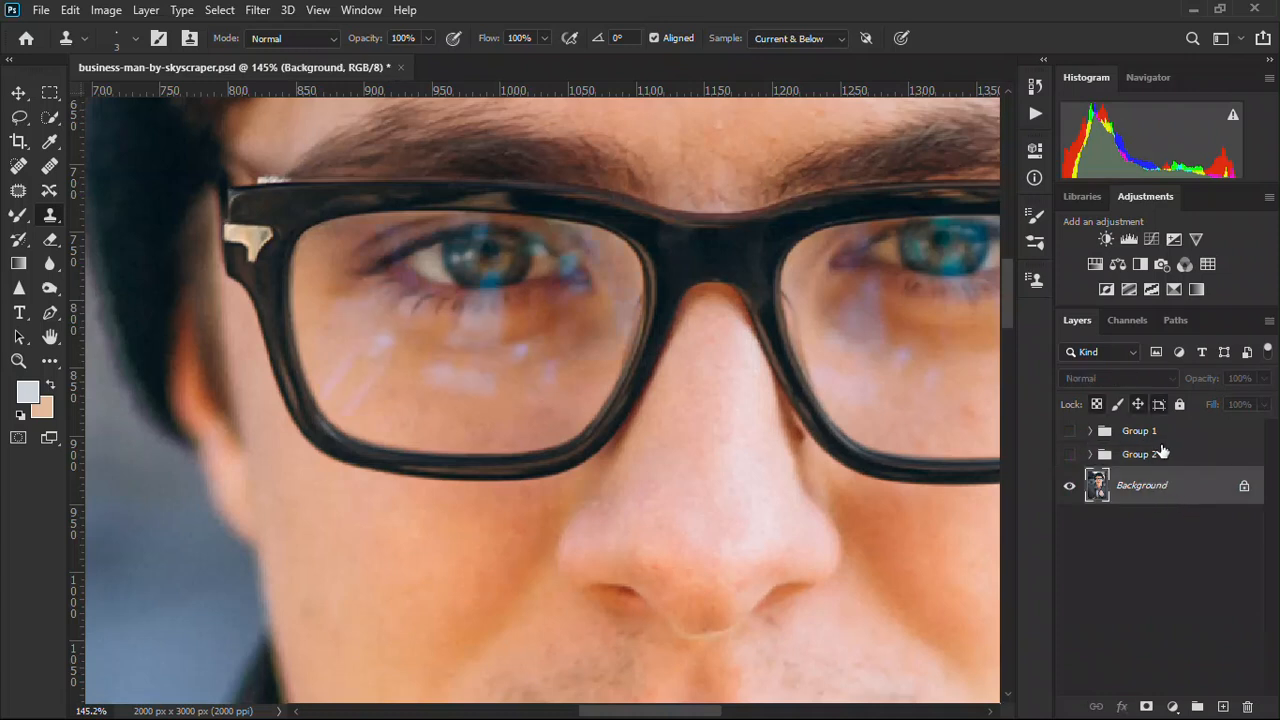
left_click(1163, 452)
left_click(1163, 436, "shift")
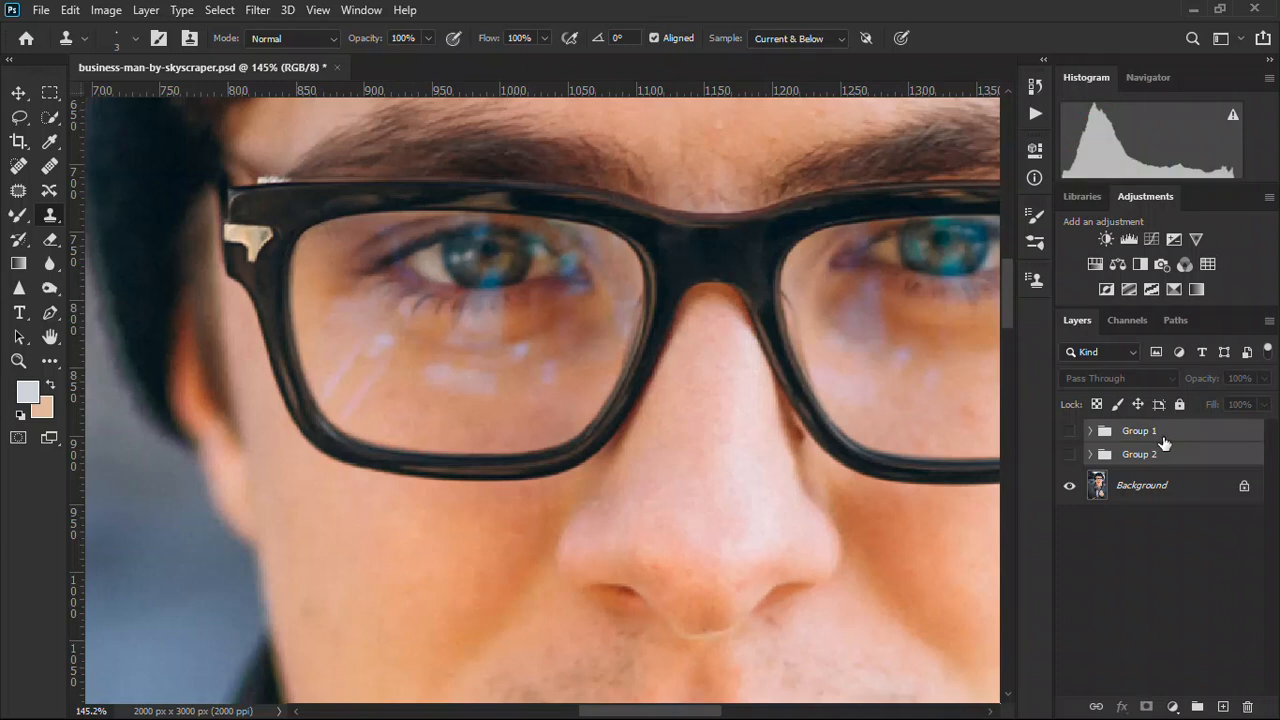
key("Delete")
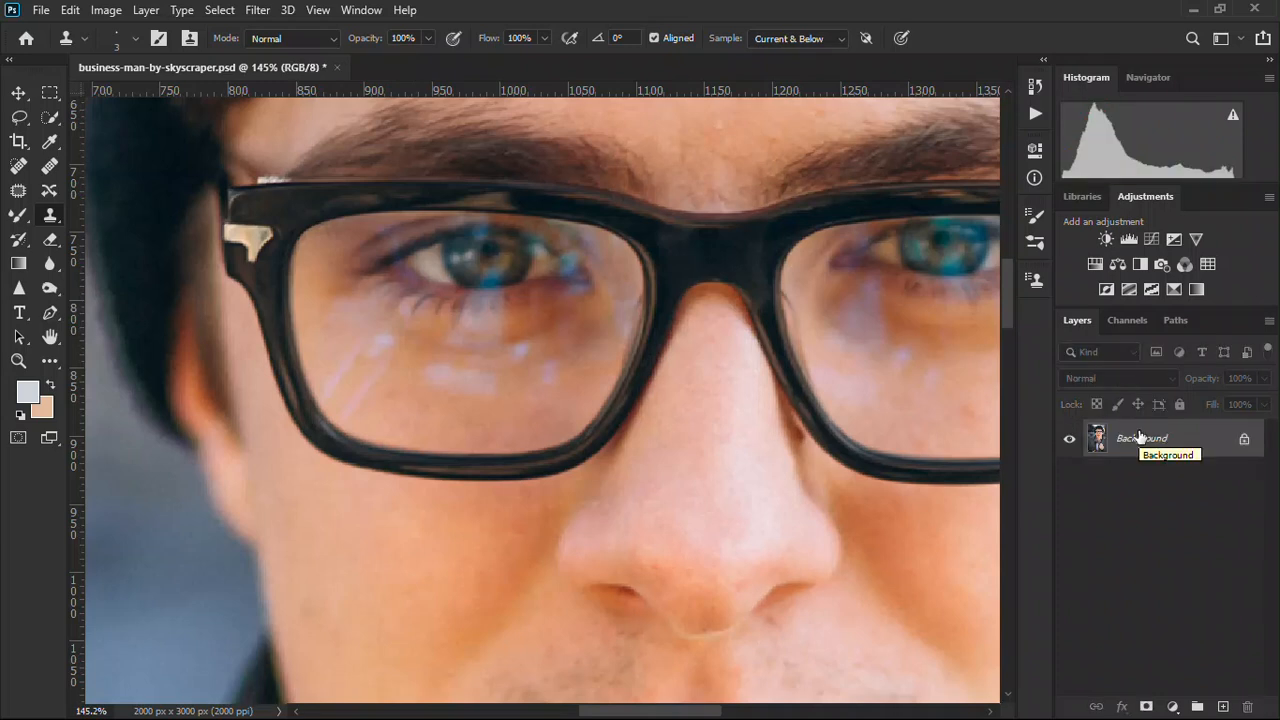
Duplicate the Background layer to retouch the glasses on a copy
left_click_drag(515, 428, 462, 427)
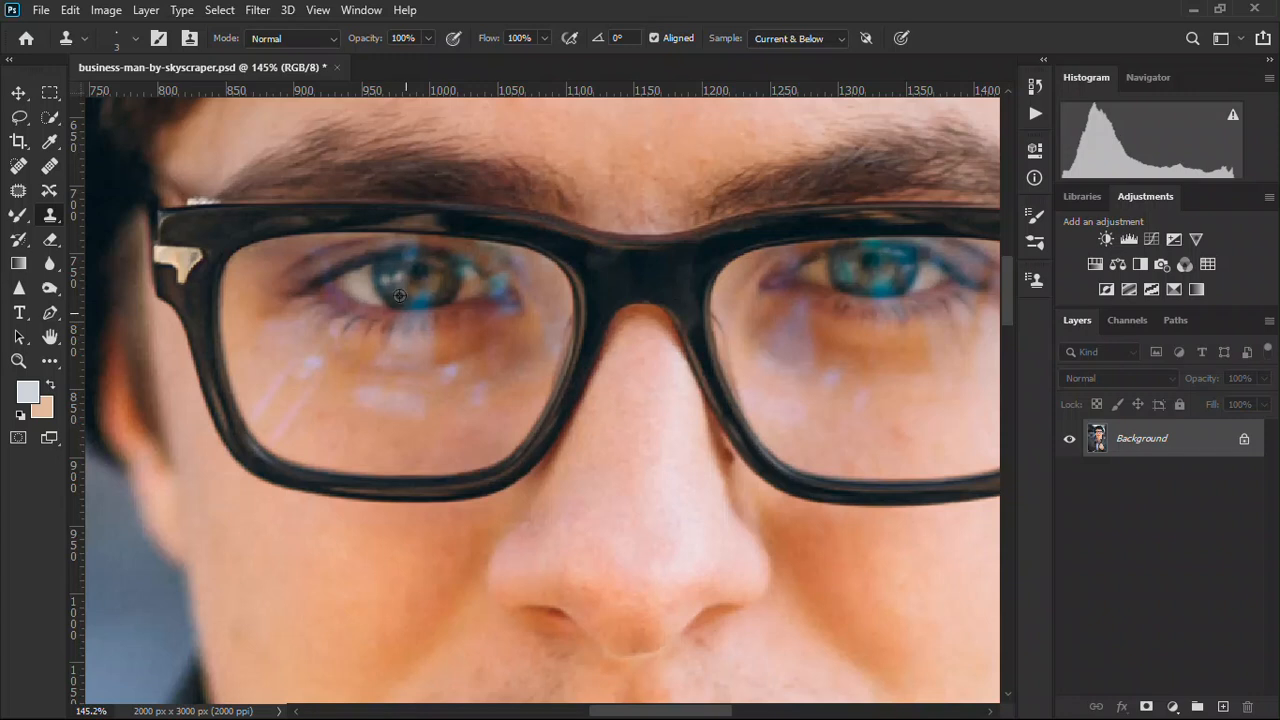
left_click_drag(437, 326, 513, 353)
scroll(513, 353, "up", 1)
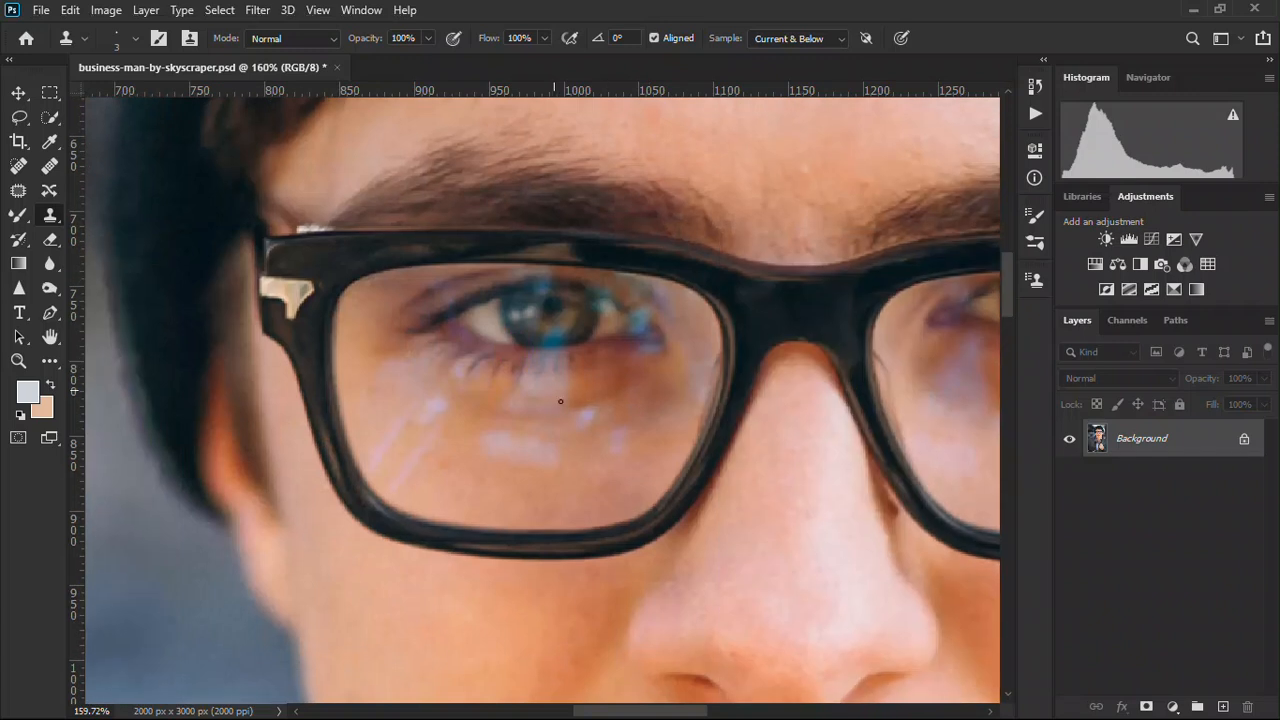
key("ctrl+j")
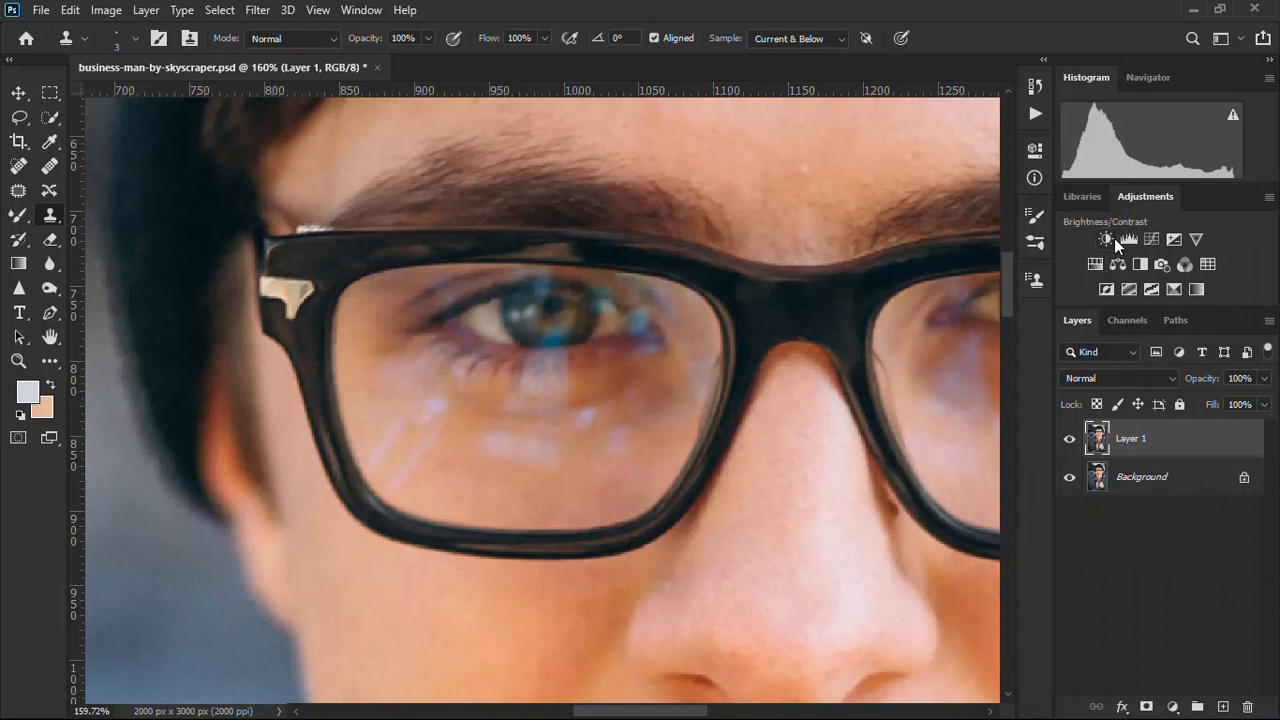
Add a Black & White adjustment layer with the Default preset above the duplicated layer, and hide it
left_click(1174, 707)
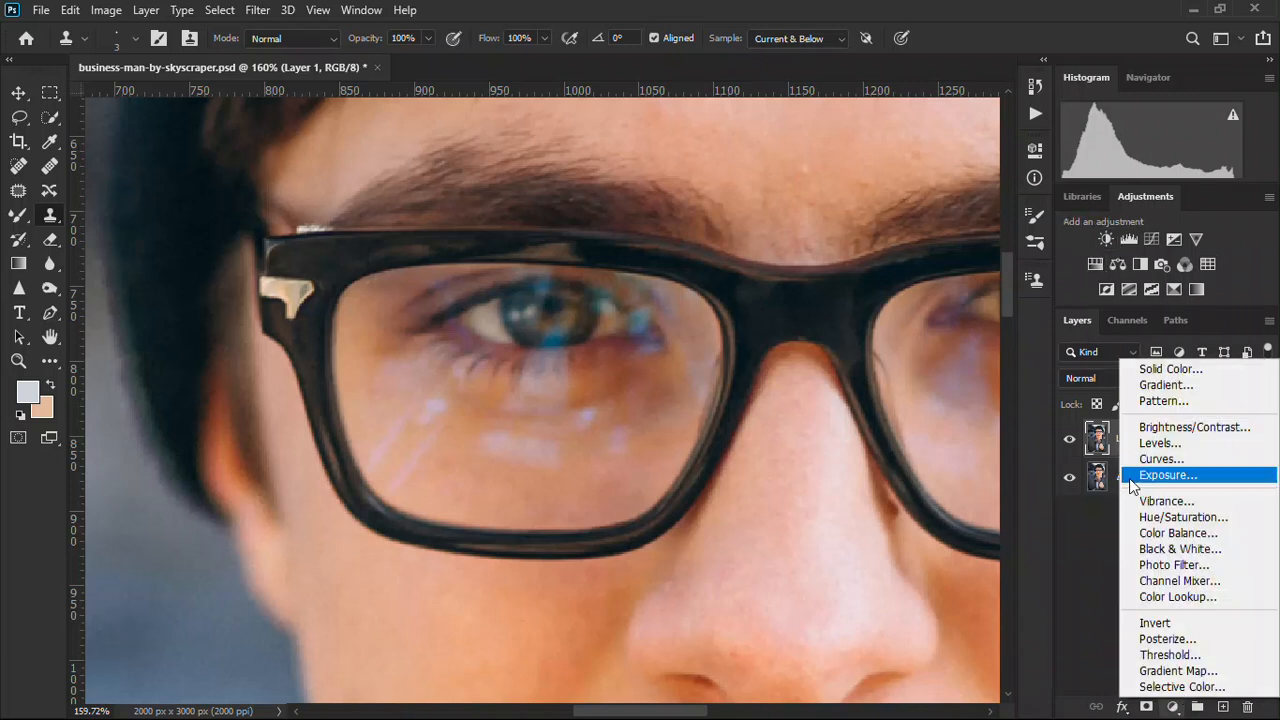
left_click(1201, 552)
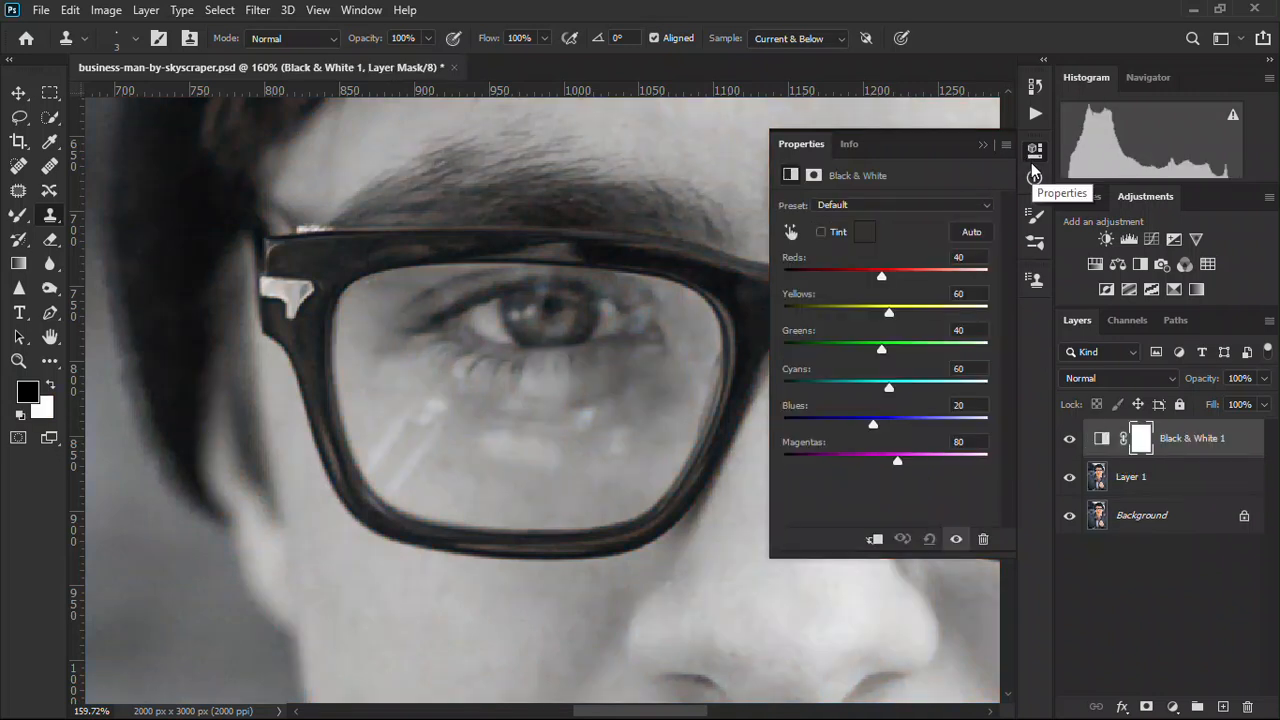
left_click(1033, 161)
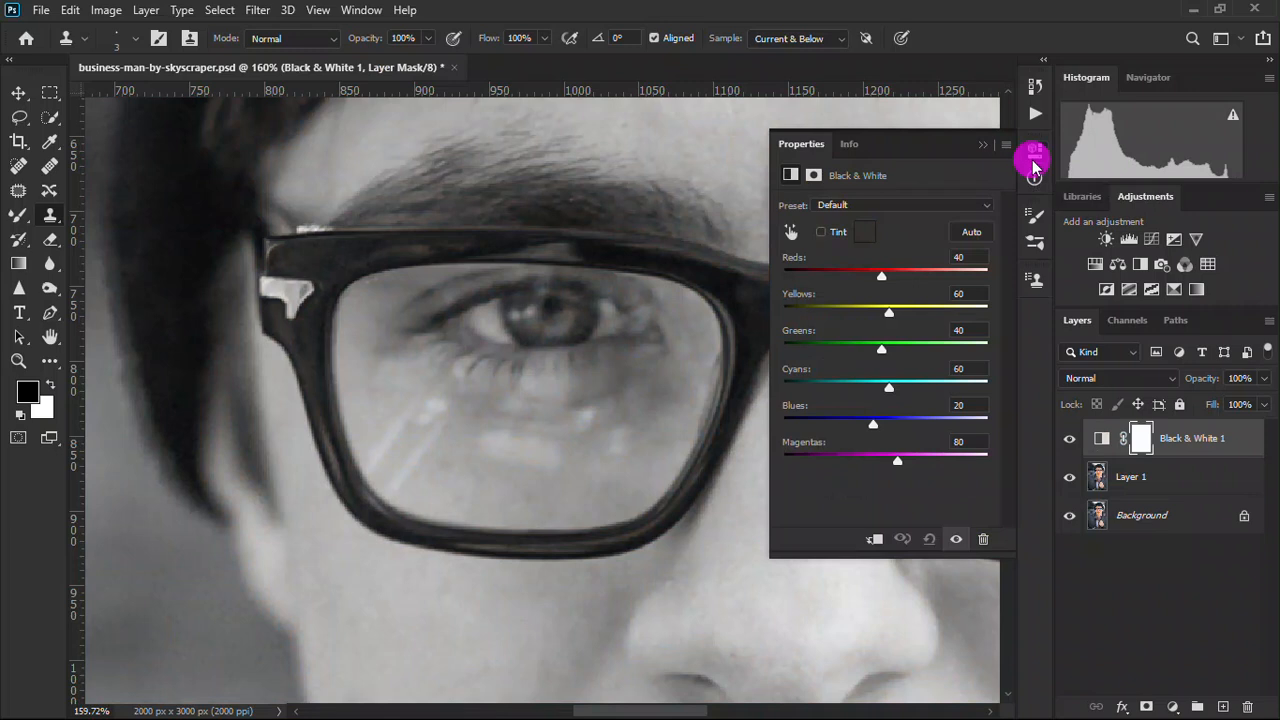
left_click(1071, 440)
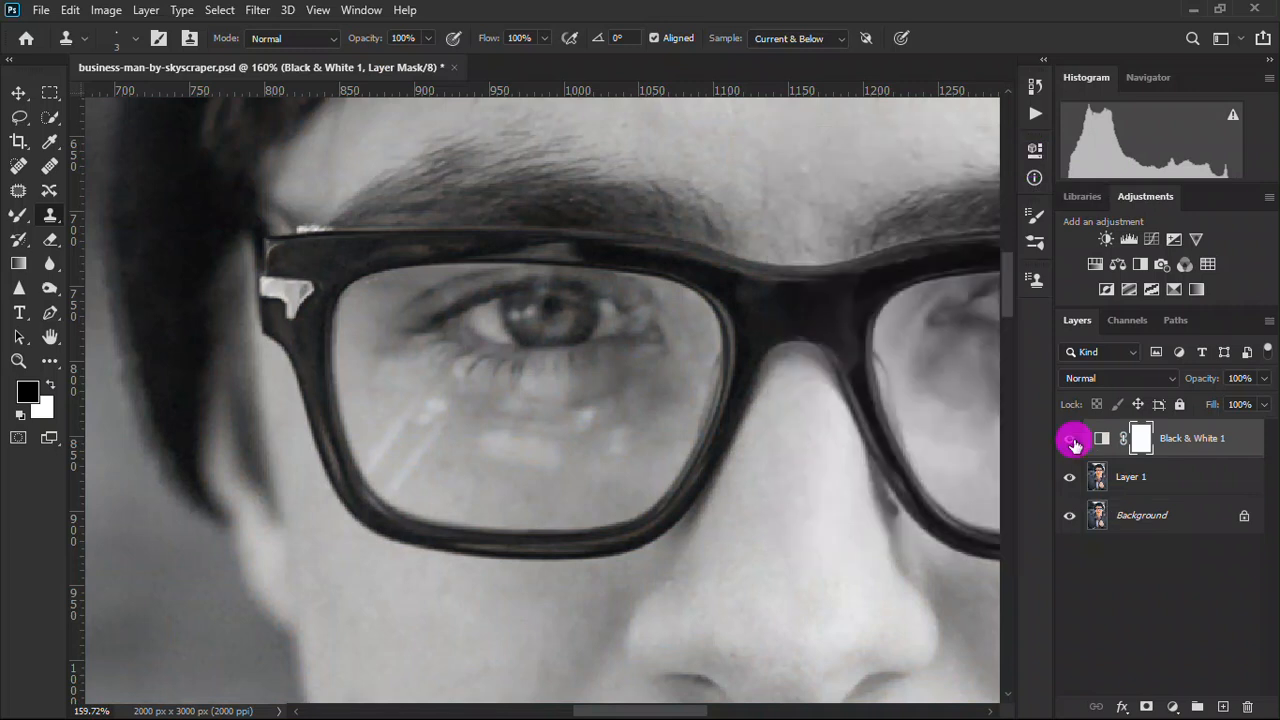
Add a Solid Color fill layer in grey 666666 directly above Layer 1 and set its blend mode to Color
left_click(1174, 479)
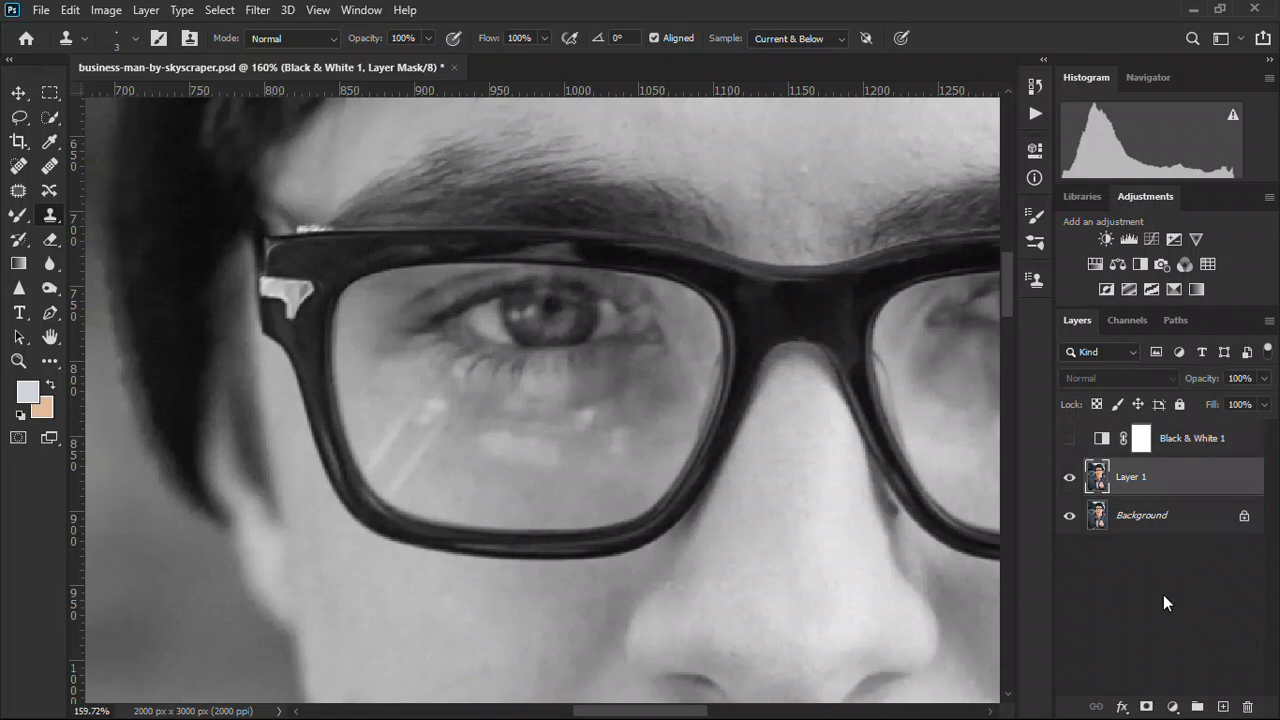
left_click(1173, 707)
left_click(1168, 370)
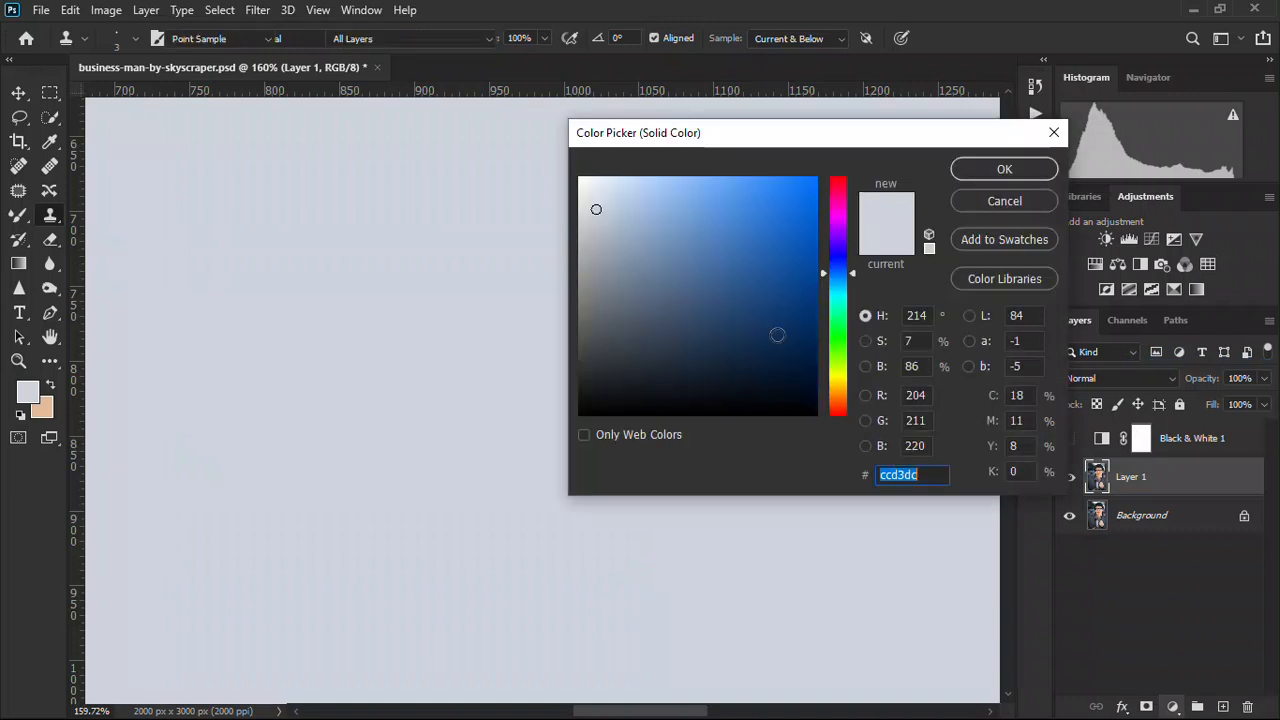
left_click(560, 297)
left_click(519, 313)
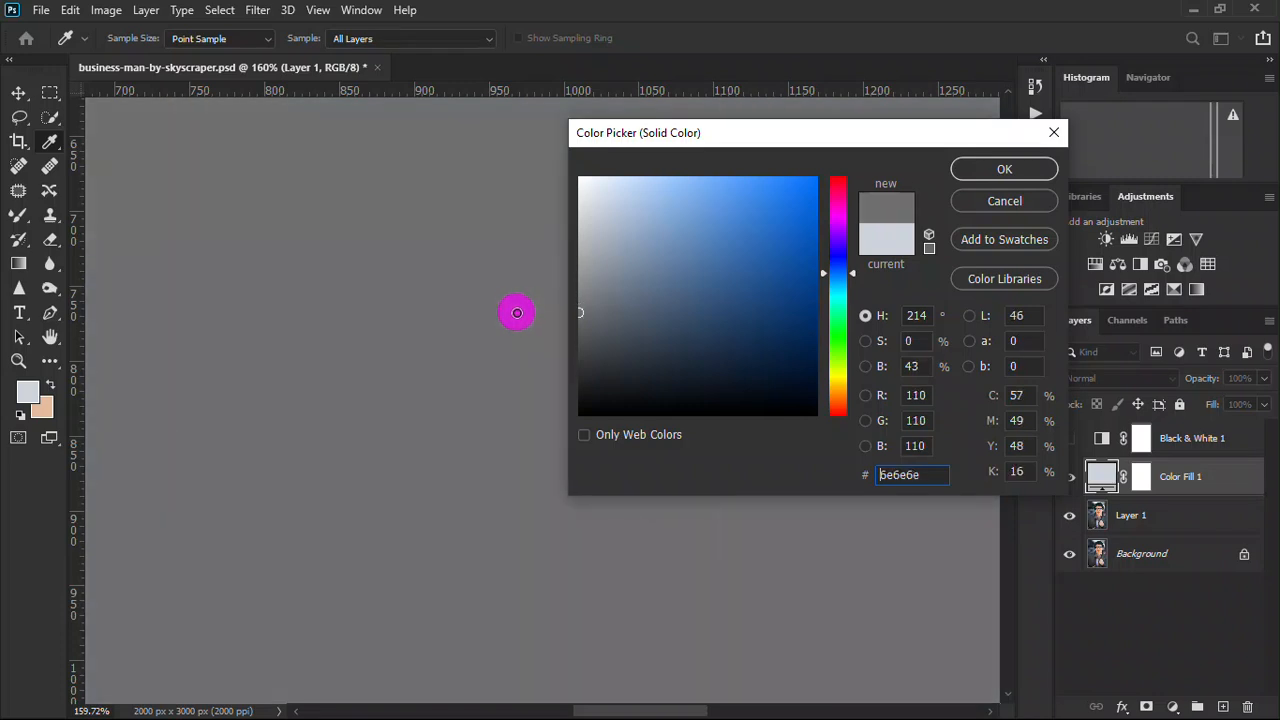
left_click(504, 319)
left_click_drag(504, 319, 503, 320)
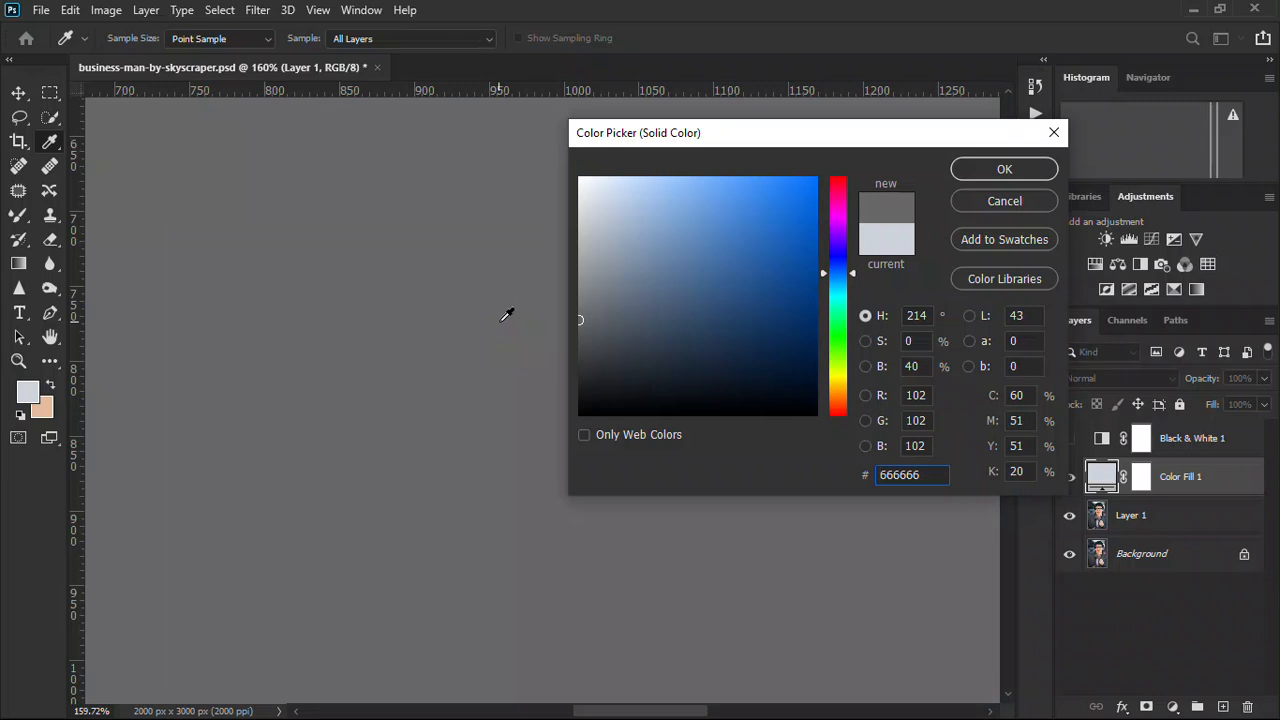
left_click(1004, 169)
key("s")
left_click(1137, 377)
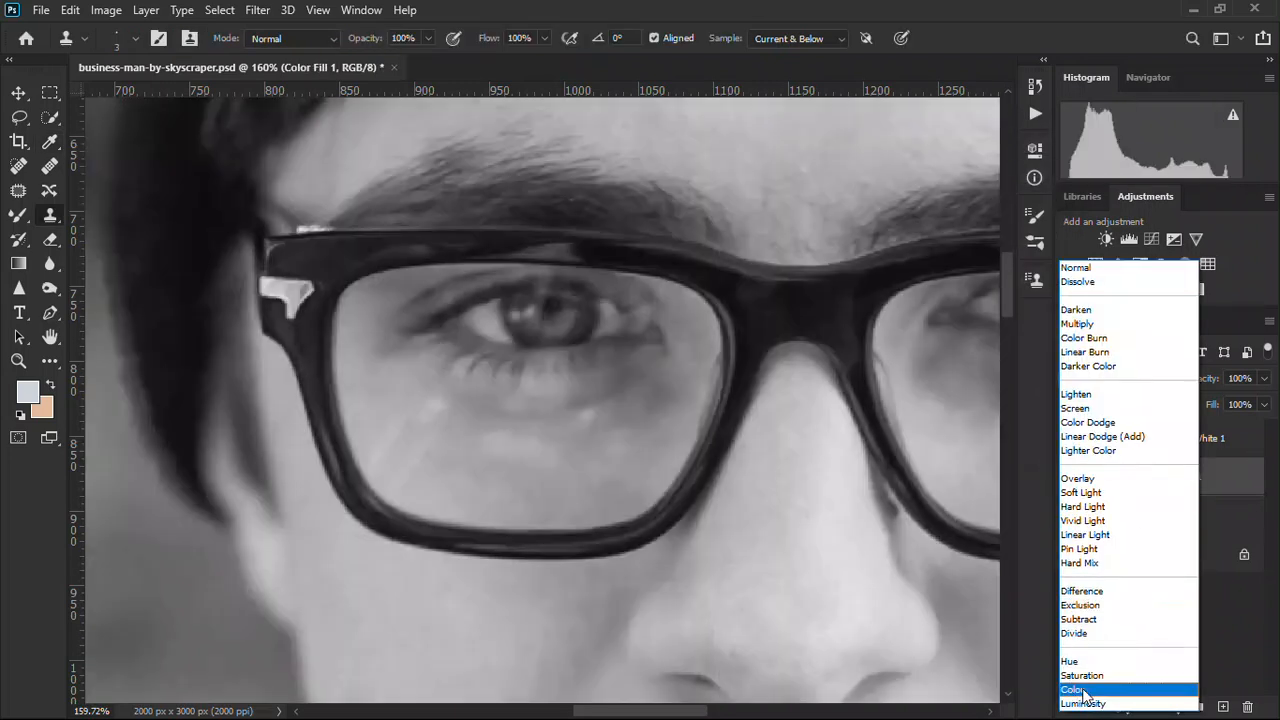
left_click(1078, 689)
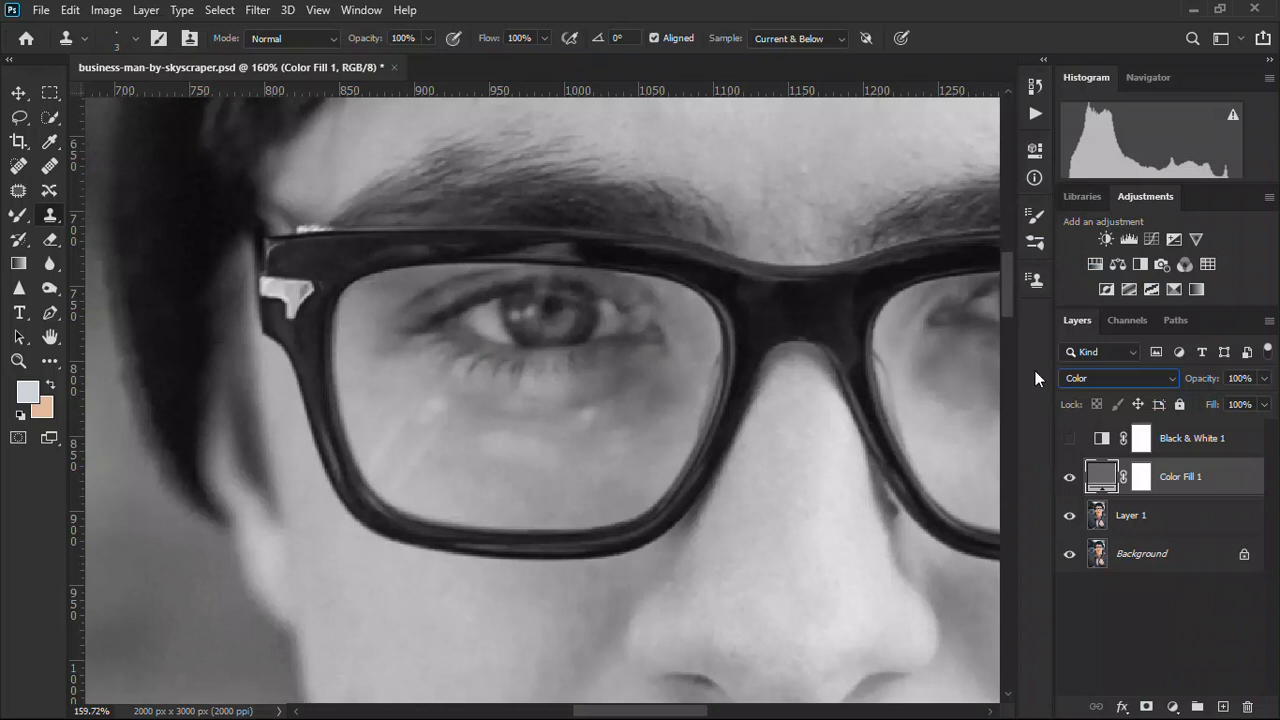
Delete the Color Fill 1 layer and make the Black & White 1 adjustment layer visible
left_click_drag(1211, 488, 1247, 706)
left_click(1080, 446)
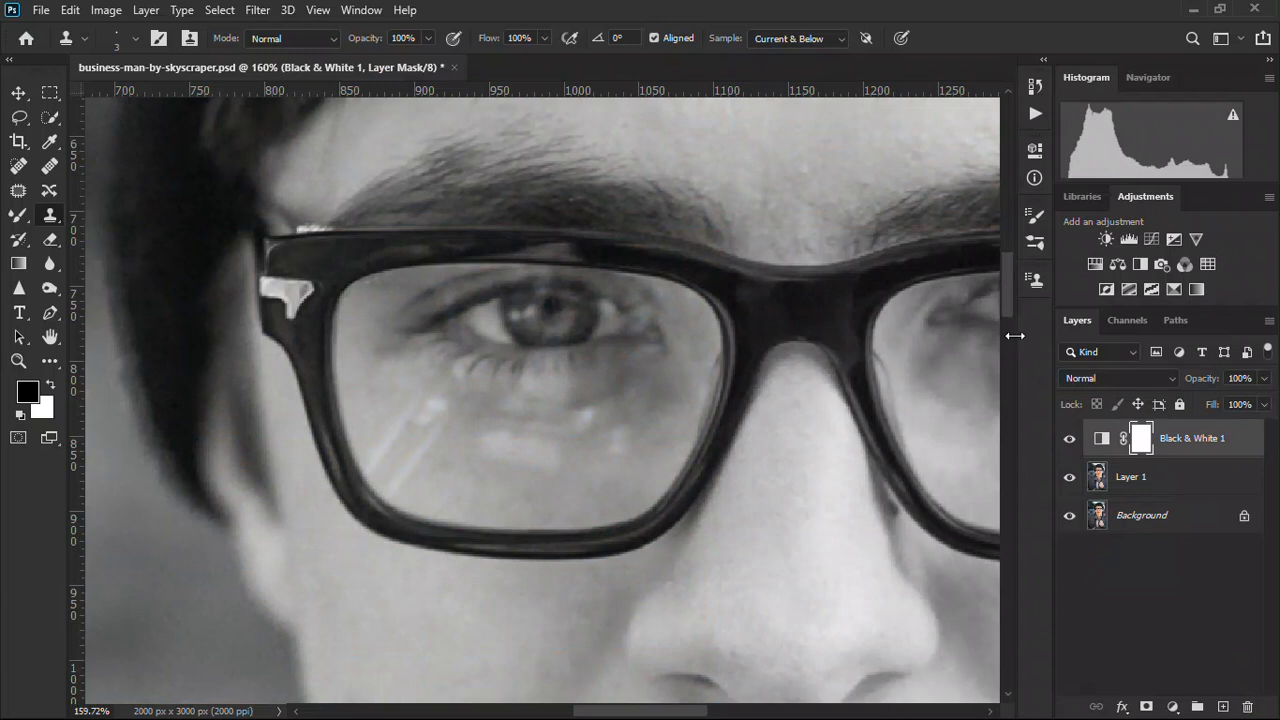
Add a Curves adjustment above Layer 1 that darkens input 173 to output 82, and invert its mask to black
left_click(1187, 482)
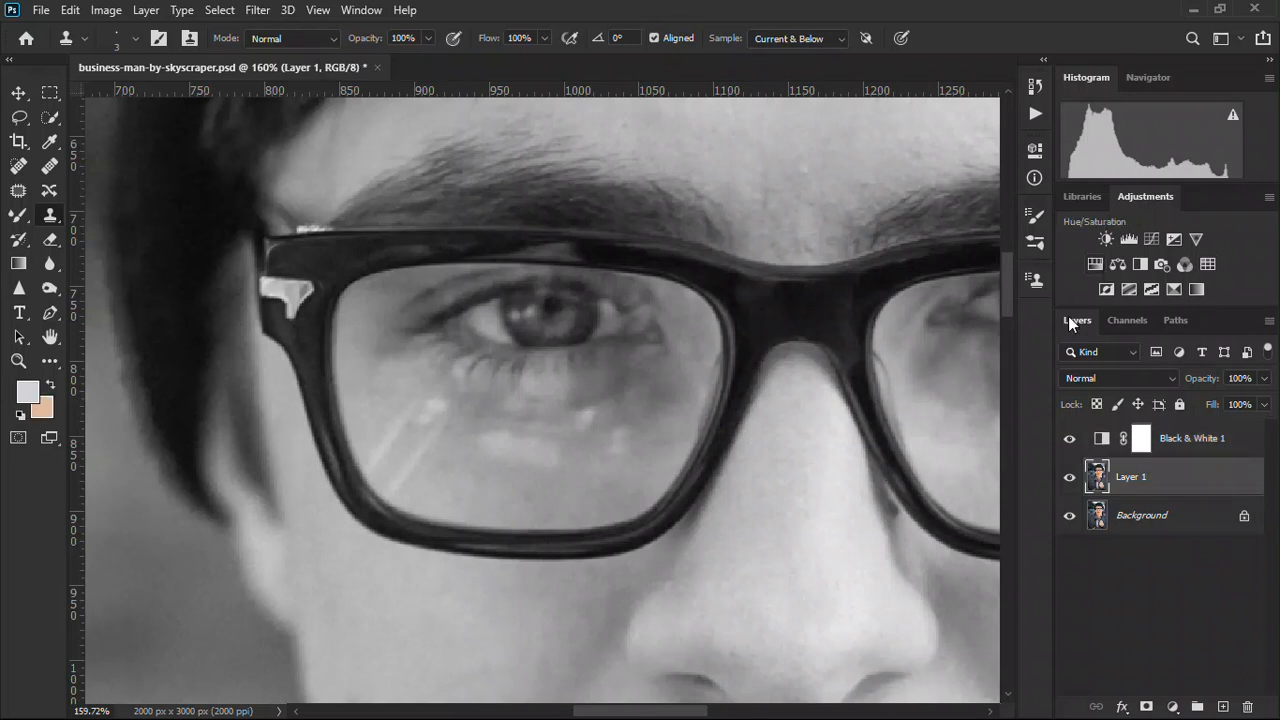
left_click(1172, 706)
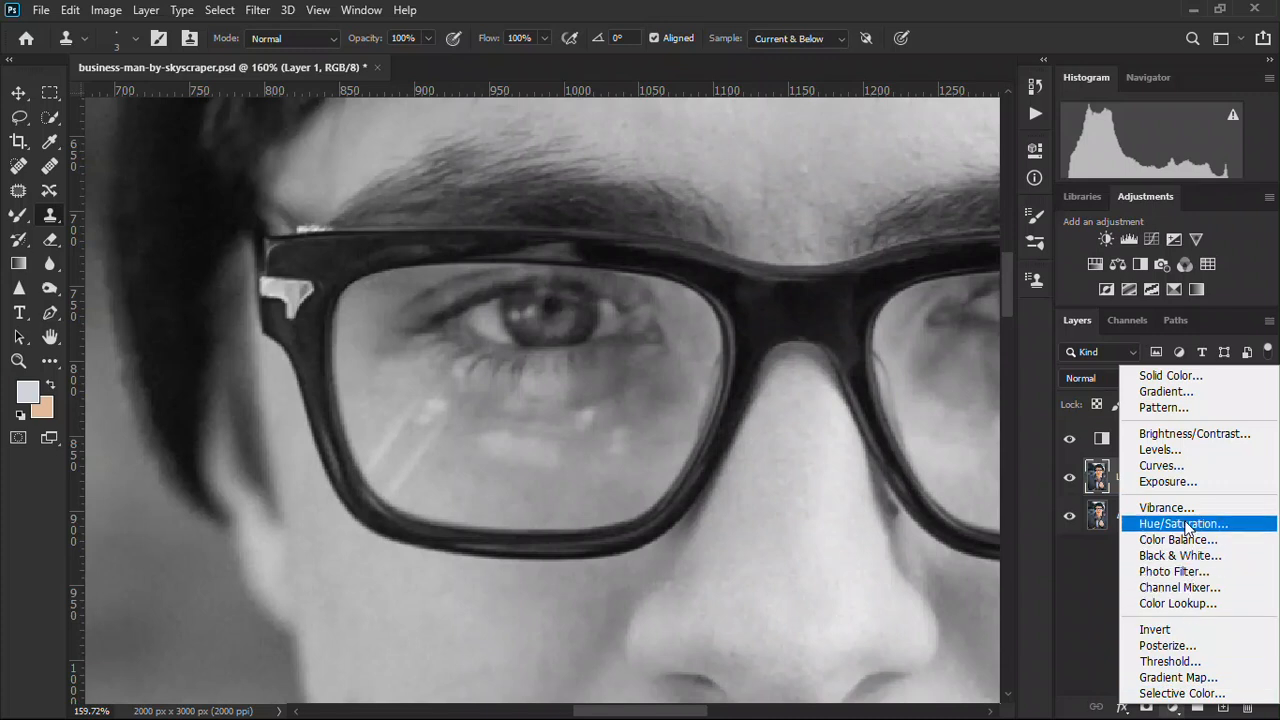
left_click(1190, 466)
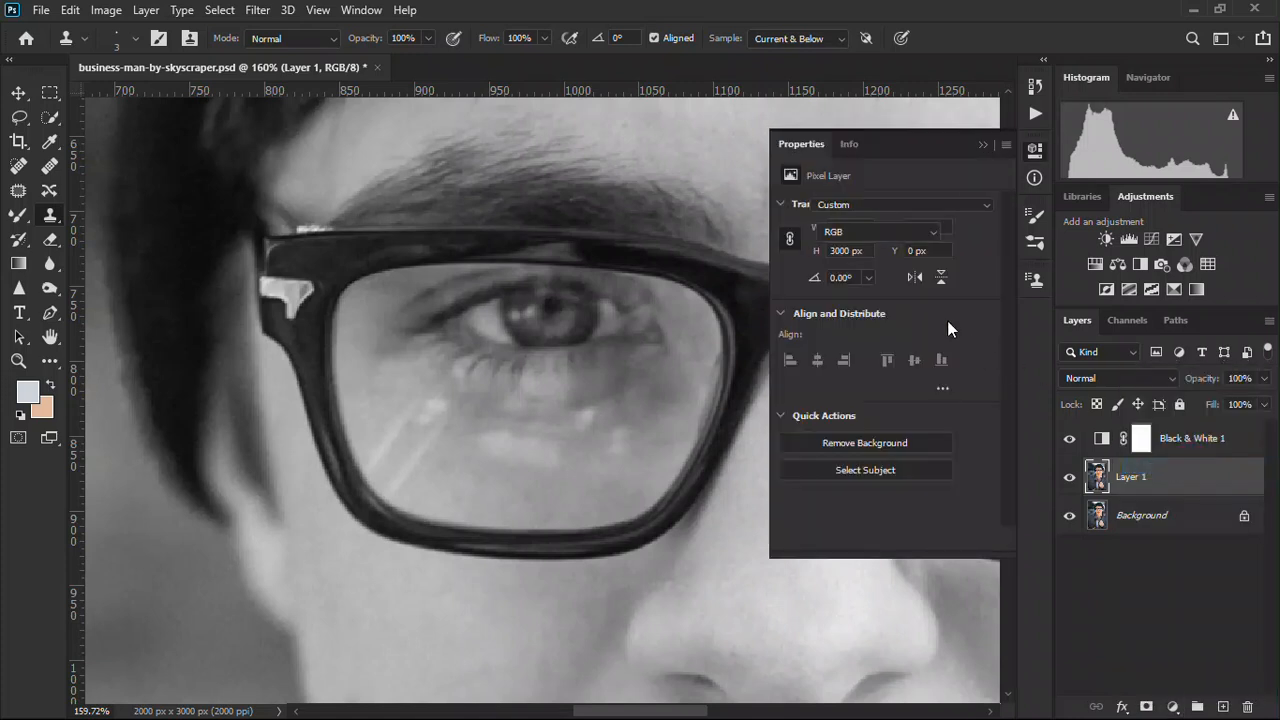
left_click_drag(902, 328, 931, 357)
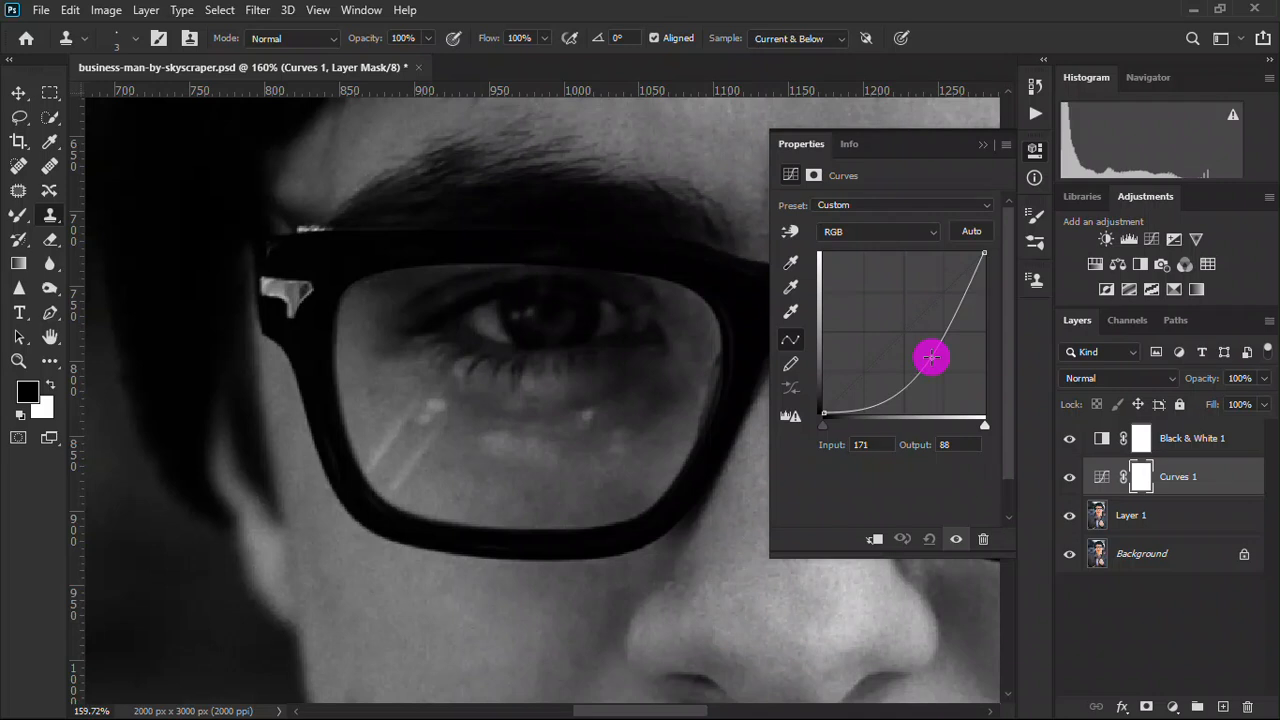
left_click_drag(931, 357, 932, 361)
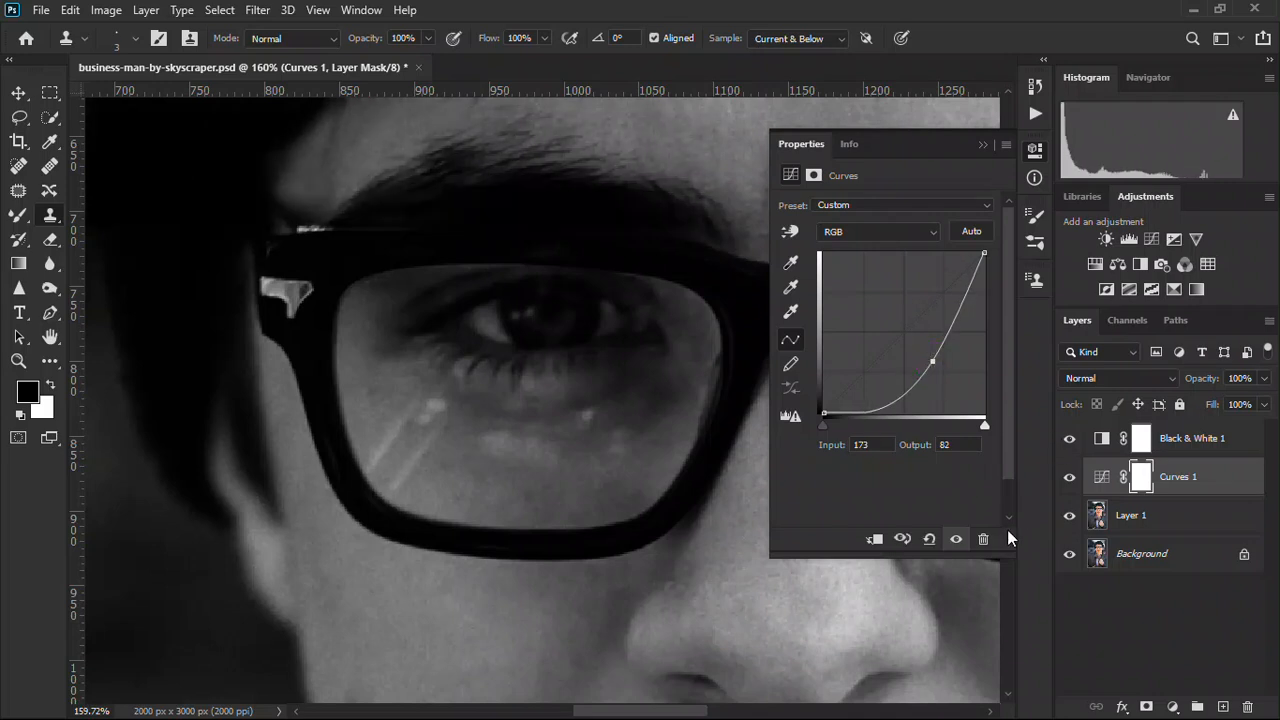
key("ctrl+i")
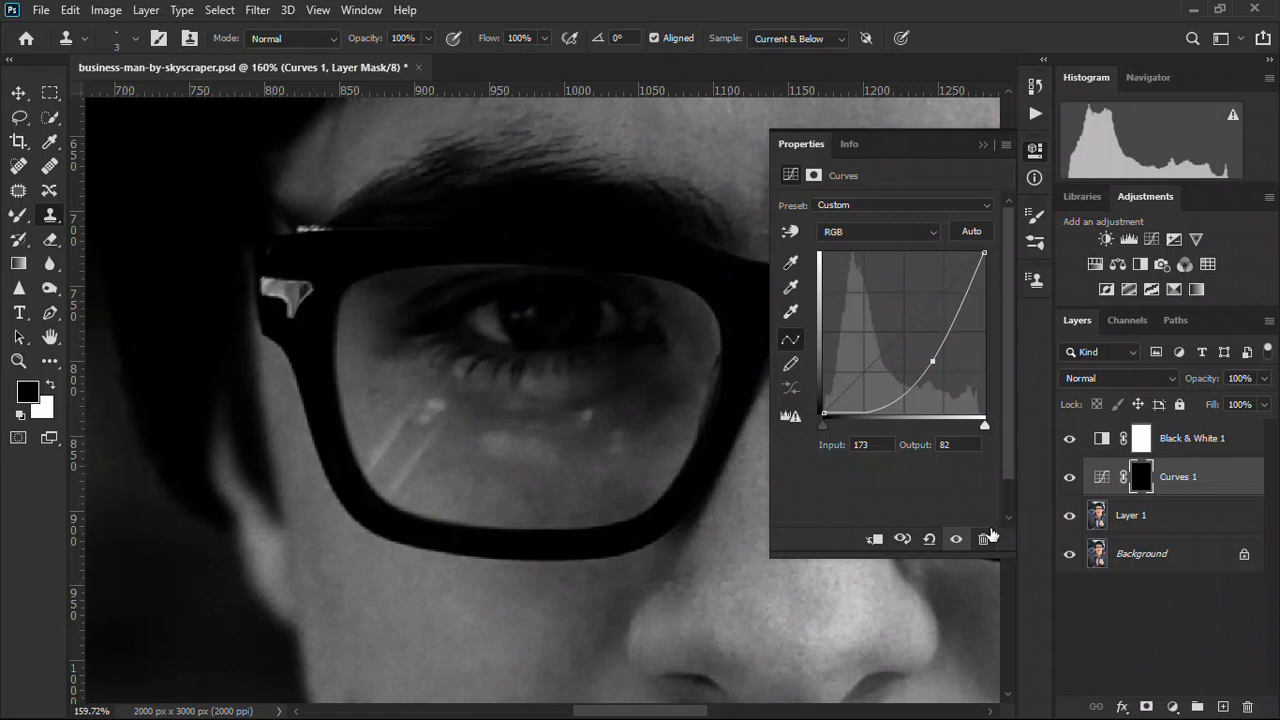
Set the Clone Stamp's flow to 2%
left_click(495, 42)
left_click_drag(495, 42, 404, 56)
double_click(523, 40)
type("2")
key("Return")
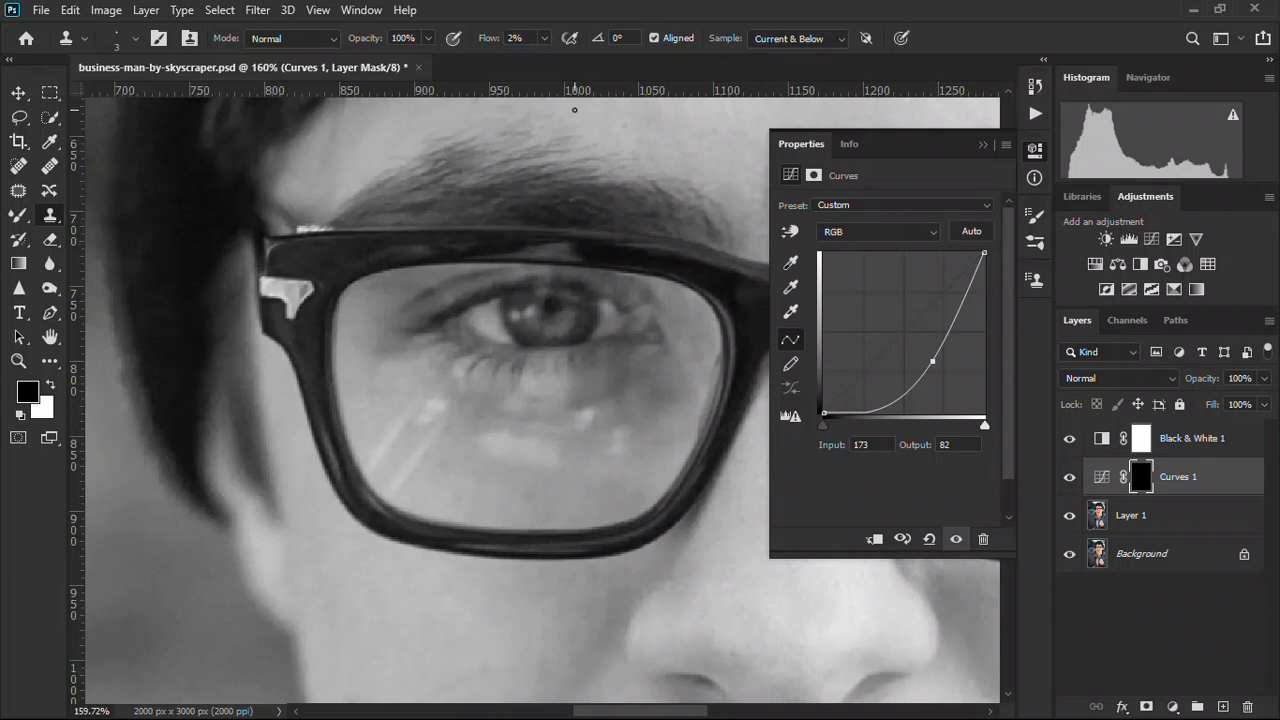
Collapse the Curves properties and switch to the Brush tool with 2% flow for retouching the lens
scroll(478, 397, "up", 2)
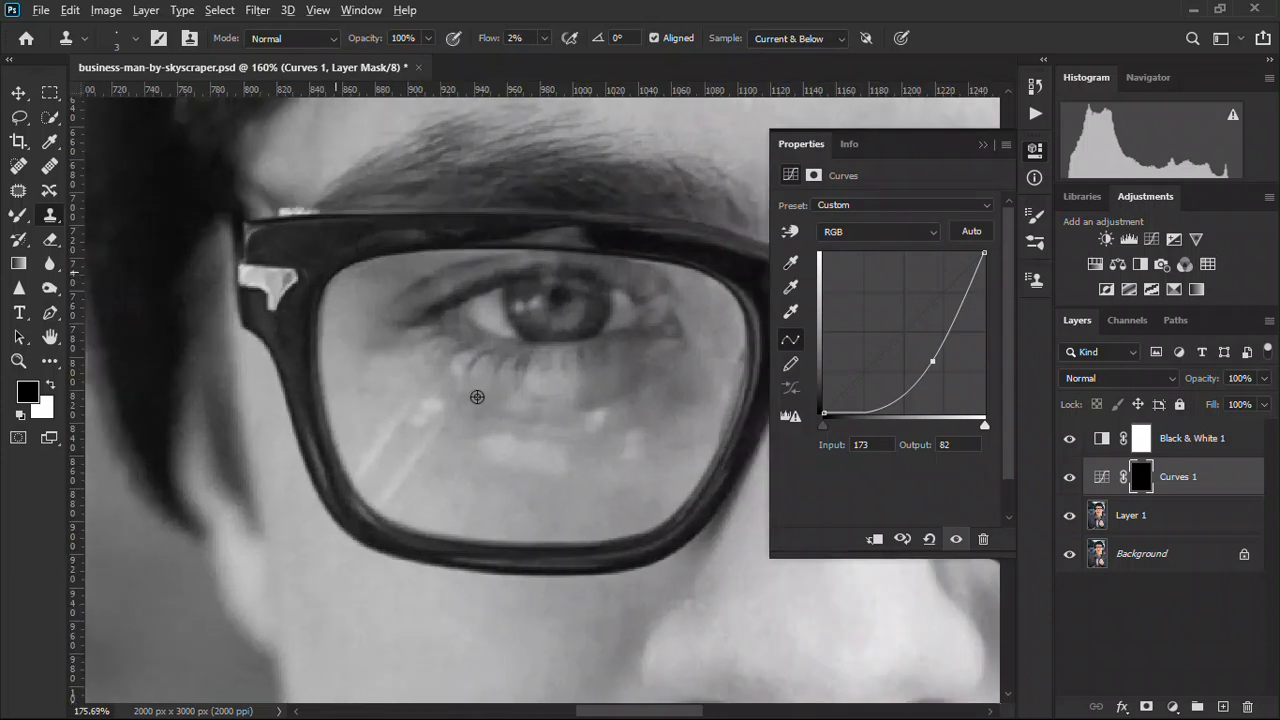
scroll(480, 397, "up", 2)
mouse_move(500, 402)
left_mouse_down()
mouse_move(526, 434)
mouse_move(510, 404)
left_mouse_up()
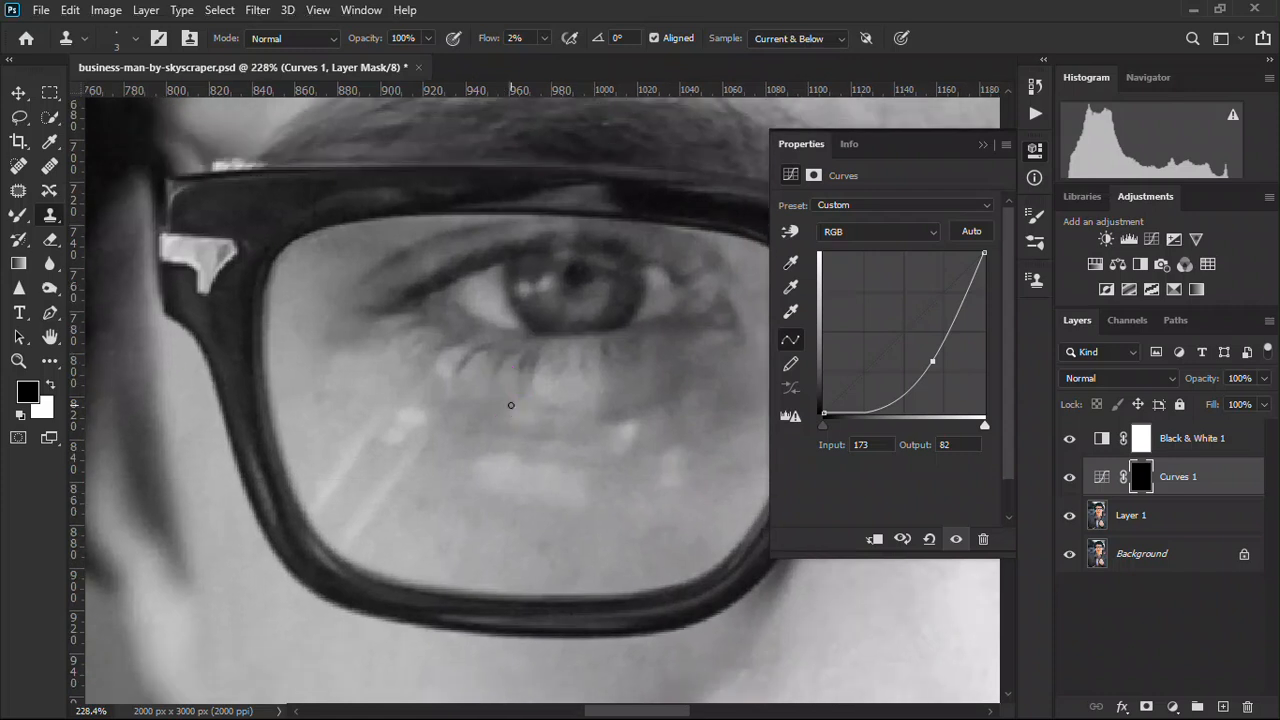
scroll(510, 404, "up", 1)
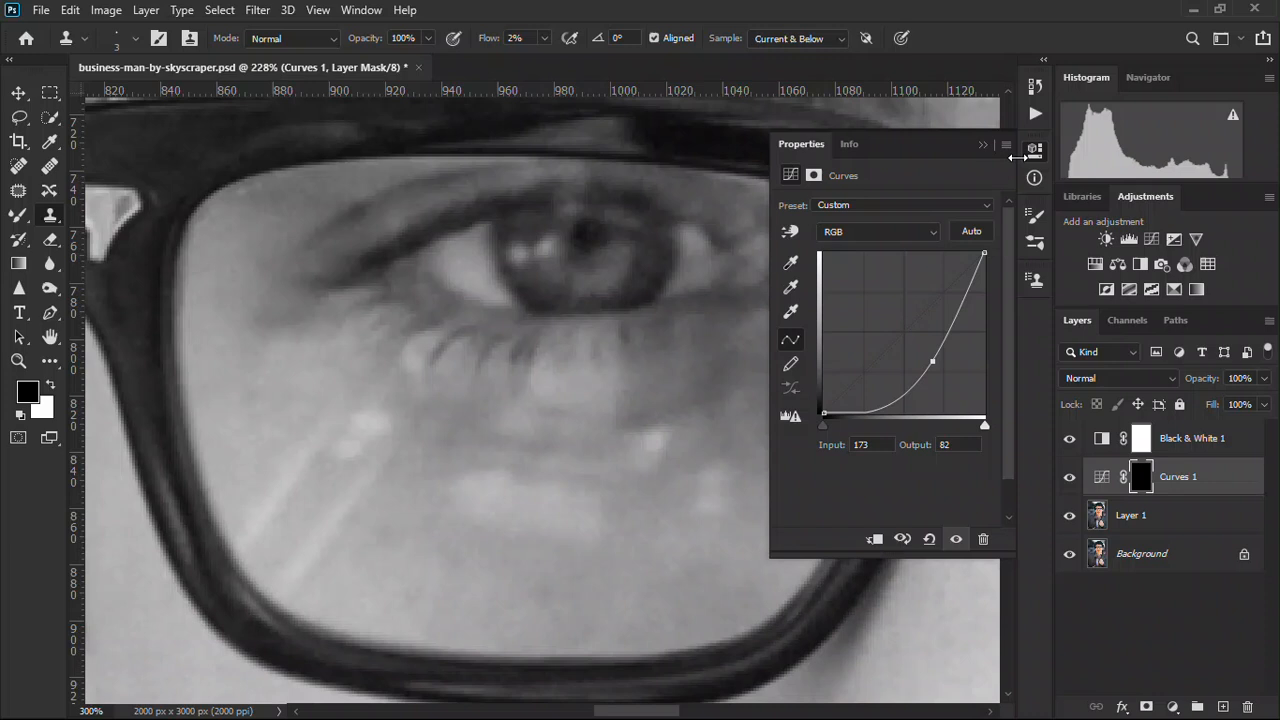
left_click(1024, 157)
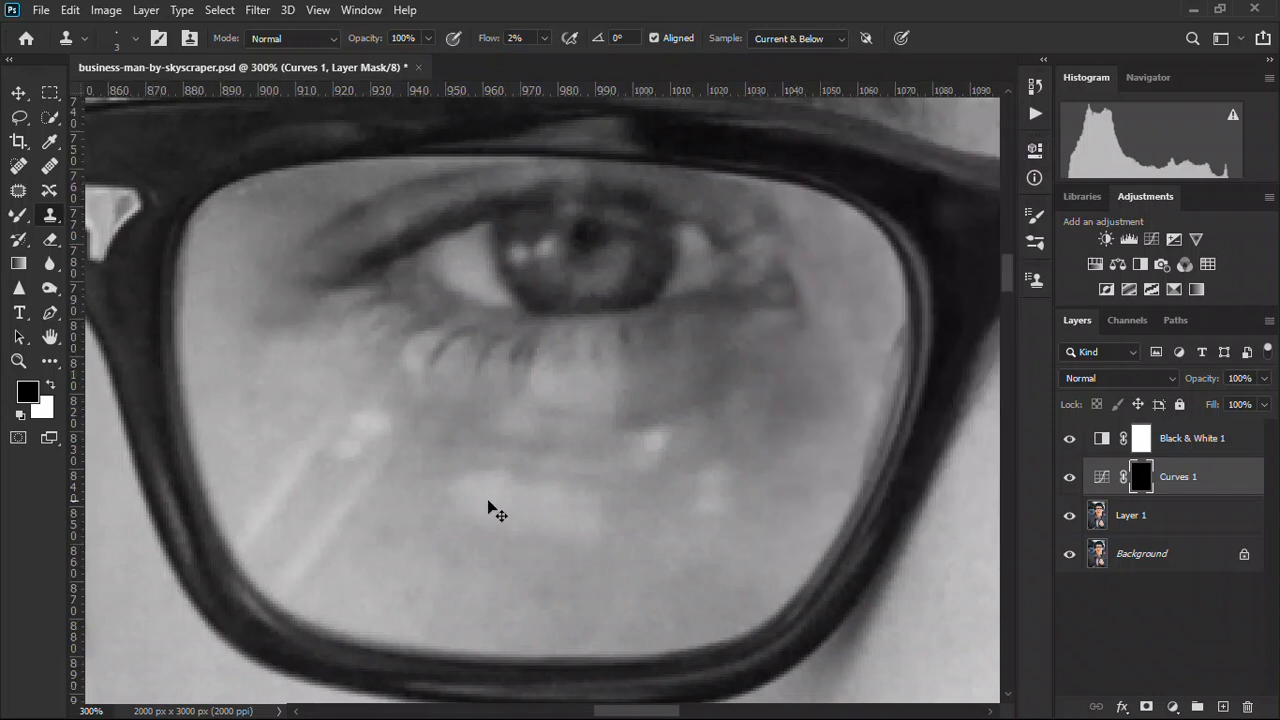
scroll(491, 511, "up", 1)
scroll(491, 484, "down", 1)
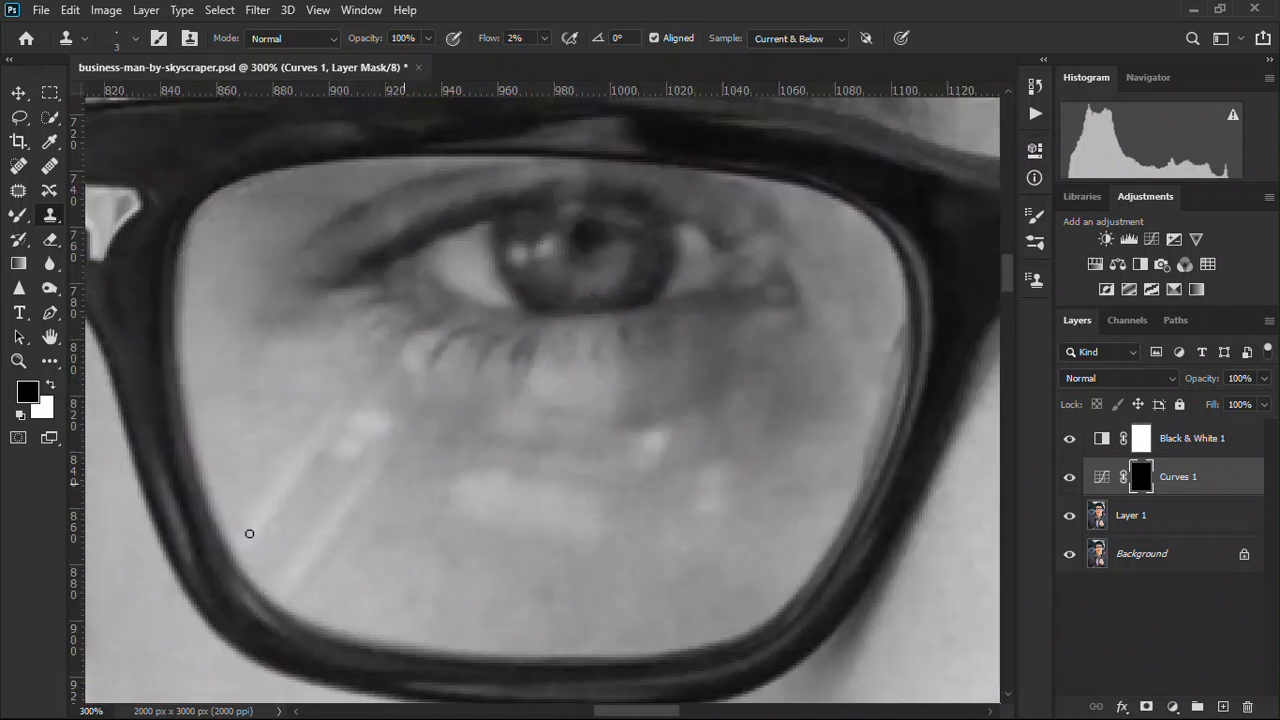
left_click(18, 215)
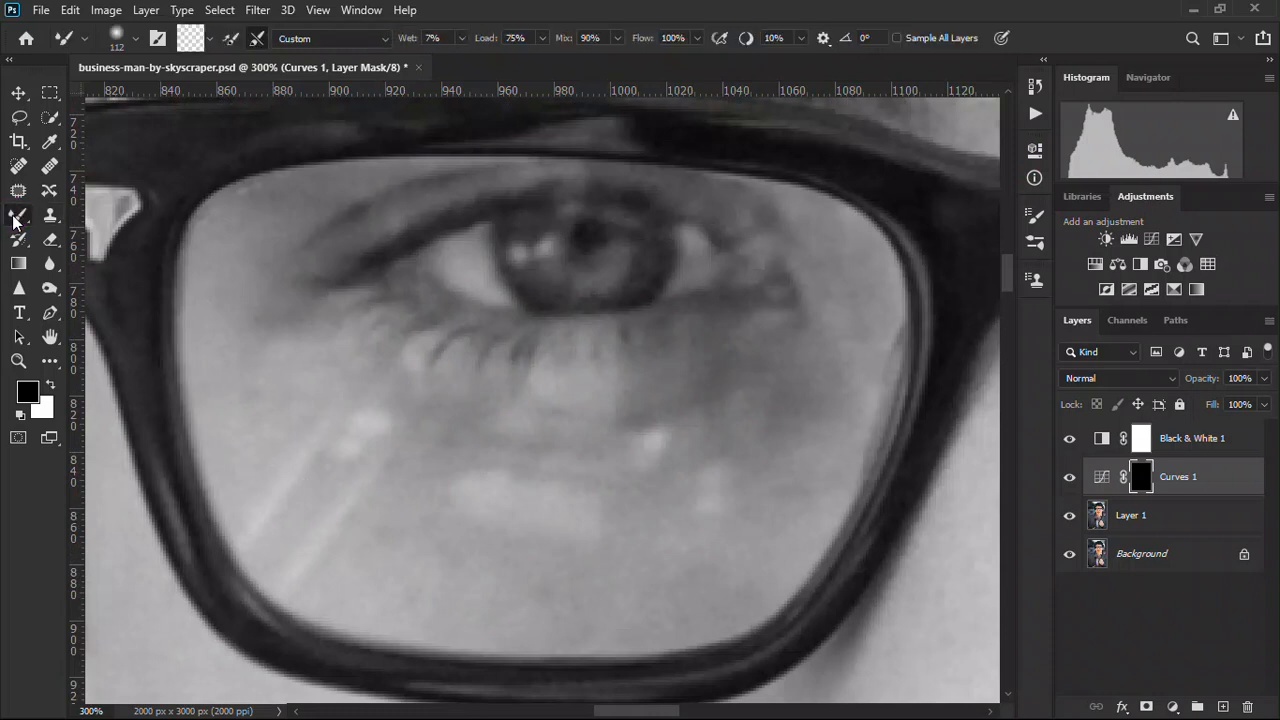
right_click(18, 215)
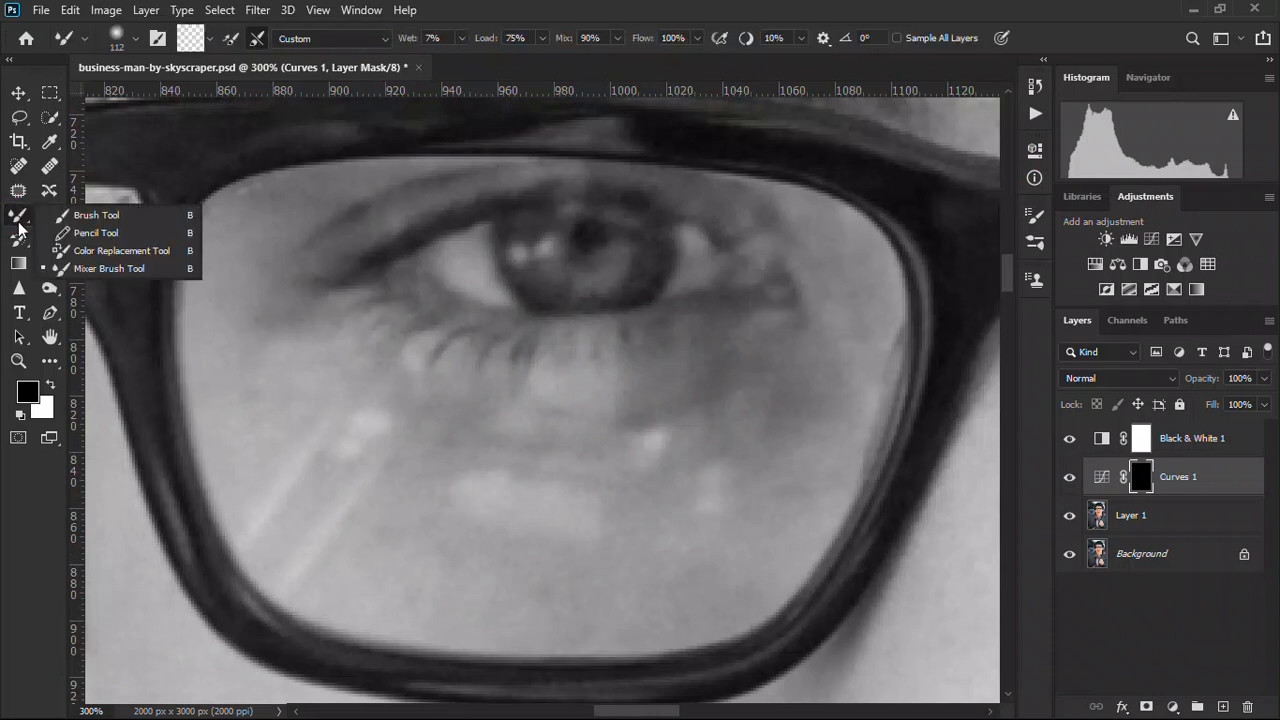
left_click(101, 219)
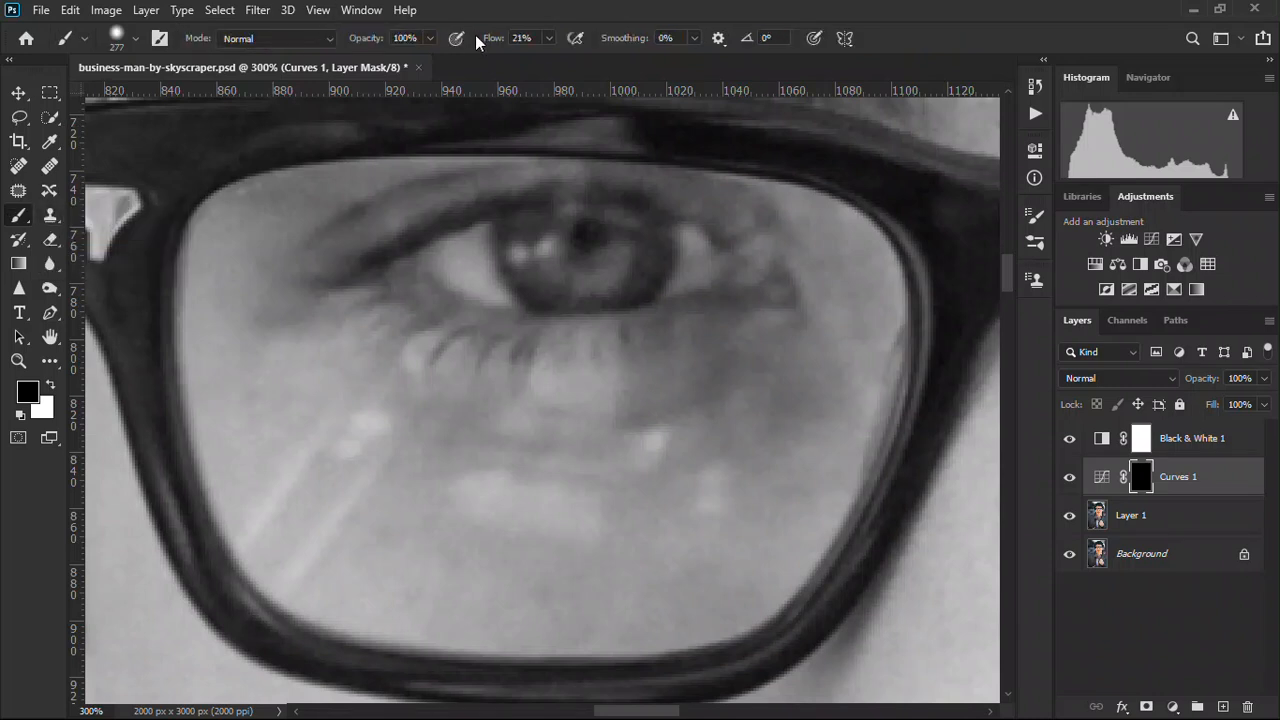
left_click_drag(497, 42, 487, 45)
Paint white on the Curves 1 mask with a 16 px brush to darken the glare just below the lower lashes
mouse_move(599, 403)
left_mouse_down()
mouse_move(229, 400)
mouse_move(381, 370)
left_mouse_up()
mouse_move(552, 399)
left_mouse_down()
mouse_move(580, 371)
mouse_move(608, 411)
left_mouse_up()
mouse_move(562, 351)
left_mouse_down()
mouse_move(545, 392)
mouse_move(554, 351)
mouse_move(554, 408)
mouse_move(552, 337)
mouse_move(570, 362)
mouse_move(596, 333)
mouse_move(590, 422)
mouse_move(587, 330)
mouse_move(572, 362)
mouse_move(625, 366)
mouse_move(614, 346)
mouse_move(640, 330)
mouse_move(588, 366)
mouse_move(570, 339)
mouse_move(540, 341)
mouse_move(600, 326)
mouse_move(593, 410)
mouse_move(603, 361)
mouse_move(618, 381)
mouse_move(599, 396)
mouse_move(543, 377)
left_mouse_up()
mouse_move(528, 420)
left_mouse_down()
mouse_move(501, 444)
mouse_move(514, 425)
mouse_move(483, 410)
mouse_move(441, 332)
left_mouse_up()
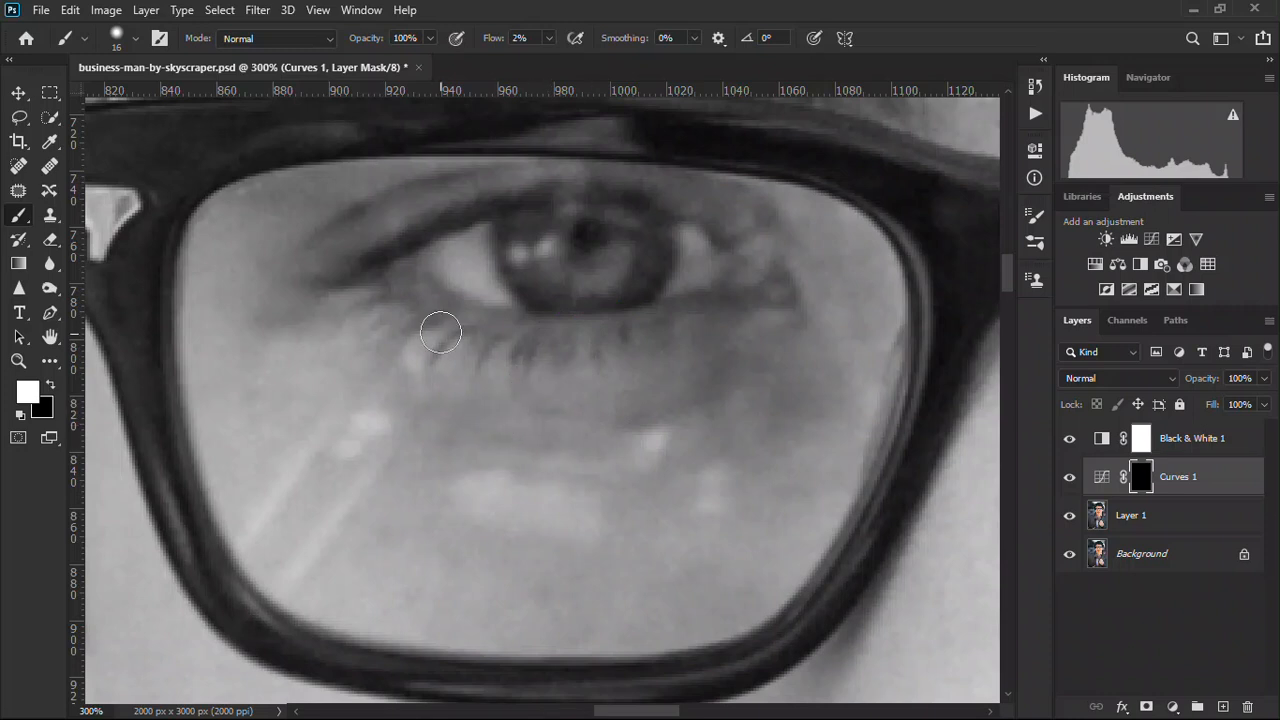
Darken the small bright reflection beneath the eye on the Curves 1 mask with a 7 px brush
right_click(636, 455, "alt")
mouse_move(618, 463)
left_mouse_down()
mouse_move(656, 437)
mouse_move(657, 449)
mouse_move(652, 426)
mouse_move(657, 455)
mouse_move(657, 428)
mouse_move(645, 475)
mouse_move(643, 446)
mouse_move(621, 434)
mouse_move(648, 420)
left_mouse_up()
key("x")
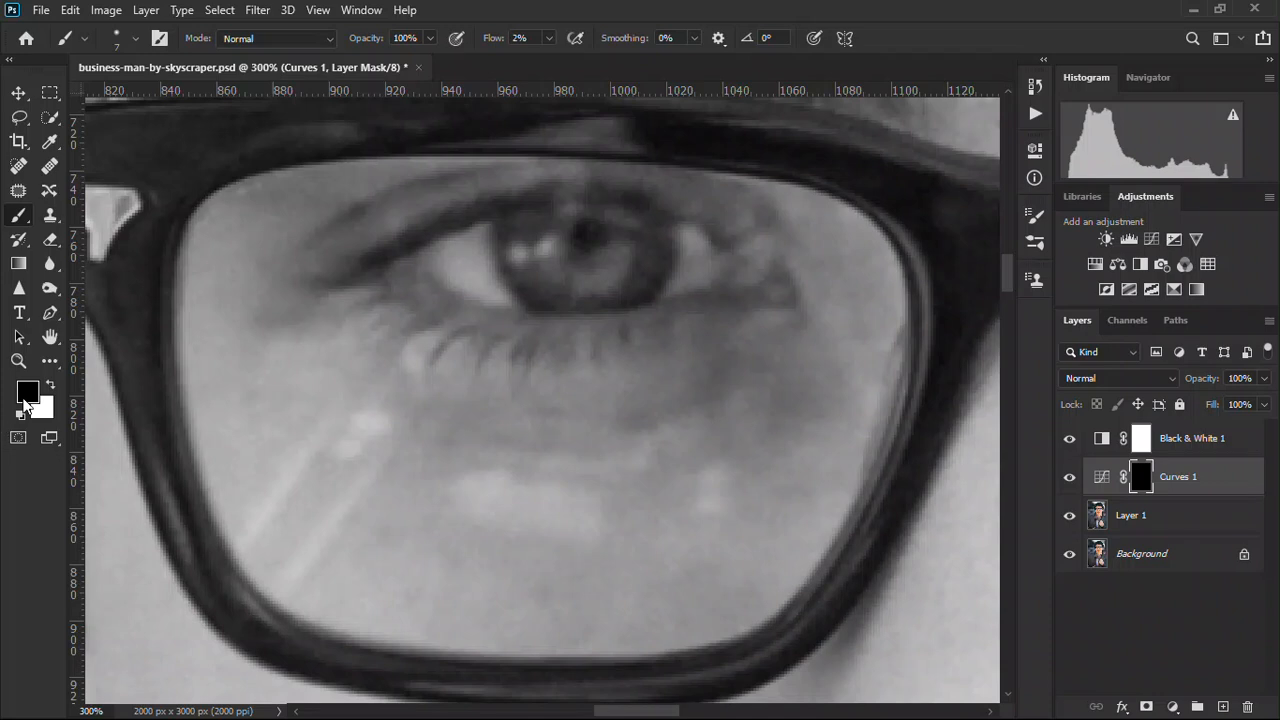
Blend out the small reflection near the nose side of the lens, alternating black and white mask strokes and enlarging the brush to 10 px
mouse_move(723, 489)
left_mouse_down()
mouse_move(718, 500)
mouse_move(726, 466)
left_mouse_up()
key("x")
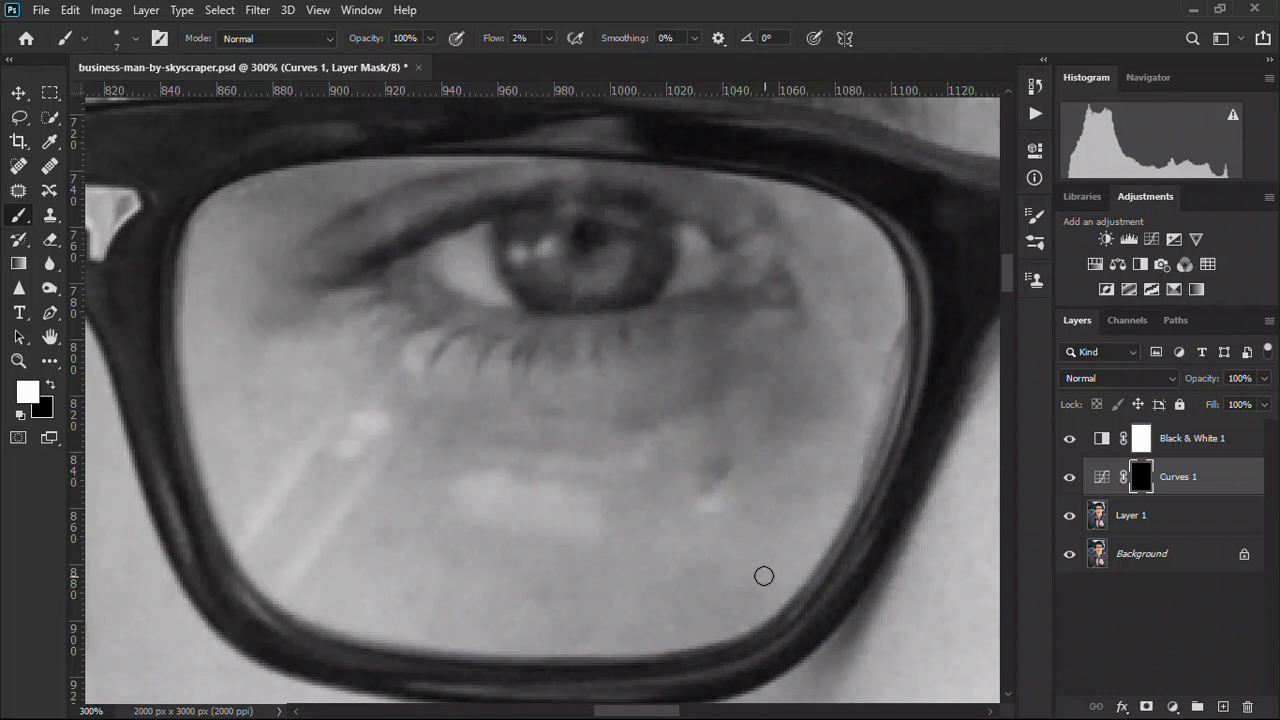
key("x")
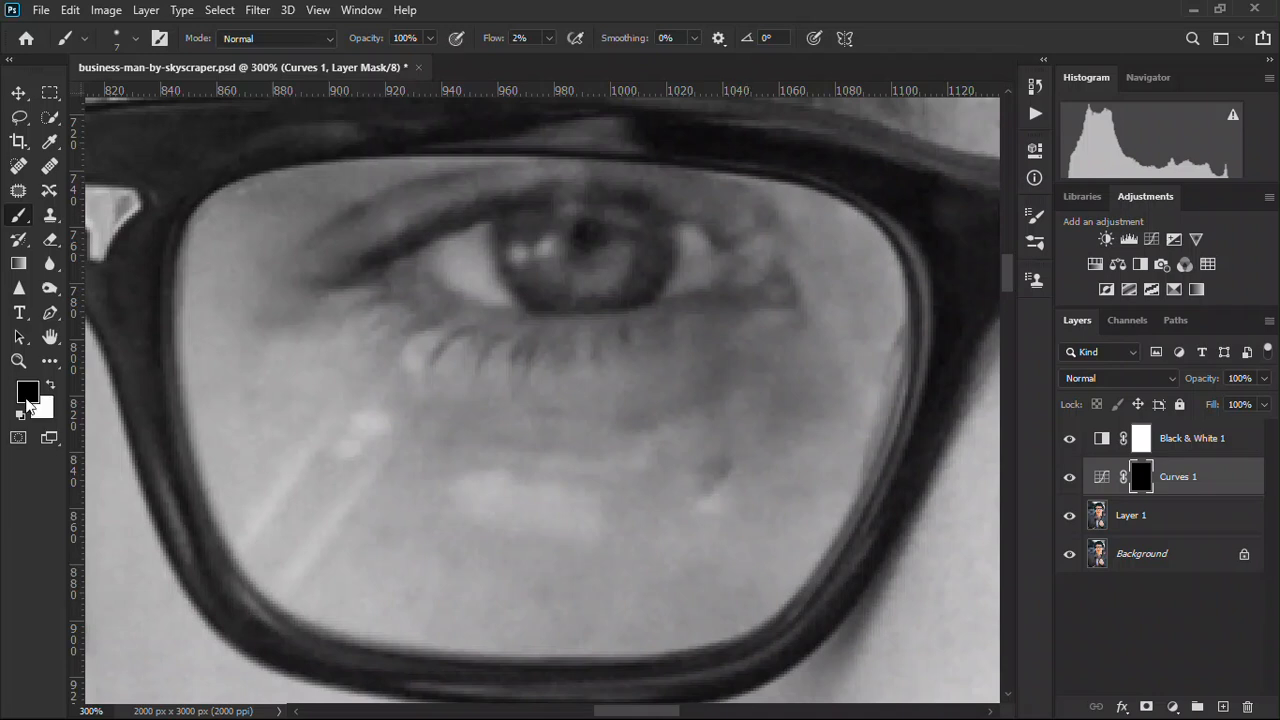
mouse_move(725, 474)
left_mouse_down()
mouse_move(714, 471)
mouse_move(729, 457)
mouse_move(712, 488)
mouse_move(731, 449)
mouse_move(700, 474)
mouse_move(697, 462)
mouse_move(726, 457)
mouse_move(720, 474)
mouse_move(746, 460)
mouse_move(722, 478)
mouse_move(696, 489)
mouse_move(728, 460)
mouse_move(686, 471)
mouse_move(731, 449)
mouse_move(713, 497)
left_mouse_up()
key("x")
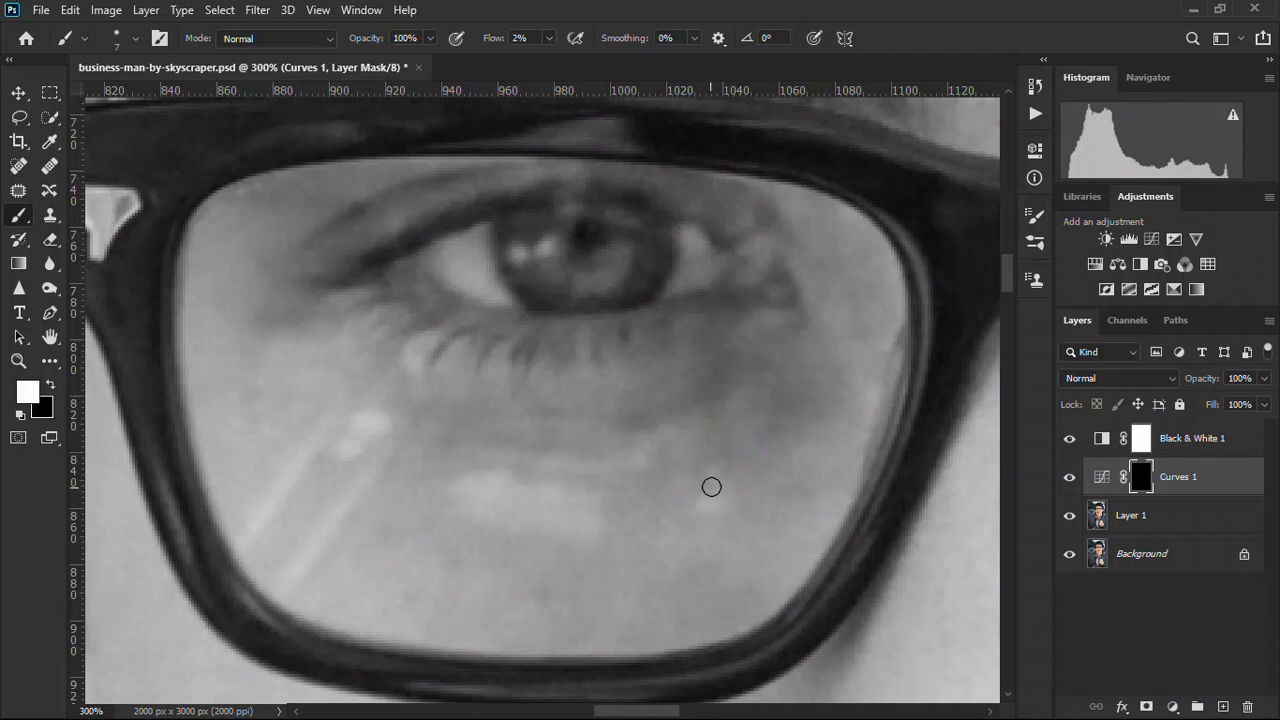
right_click(710, 487, "alt")
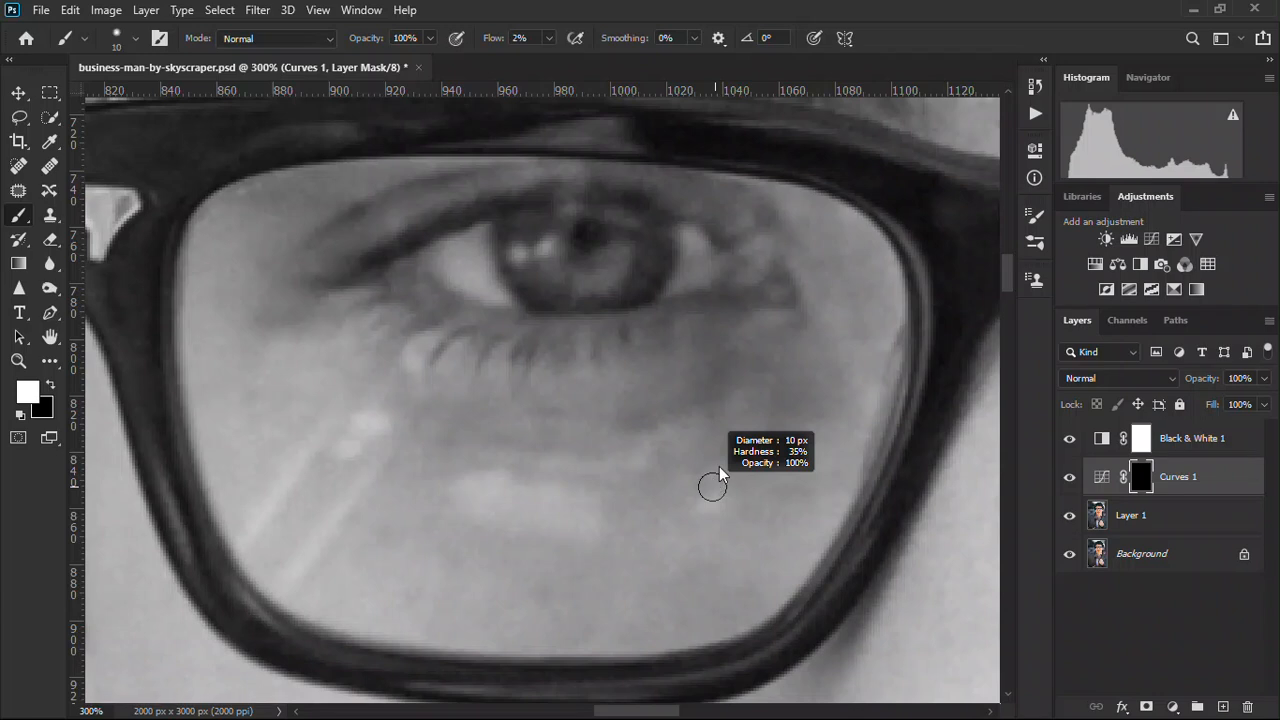
mouse_move(714, 471)
left_mouse_down()
mouse_move(709, 506)
mouse_move(720, 491)
mouse_move(694, 511)
mouse_move(760, 488)
left_mouse_up()
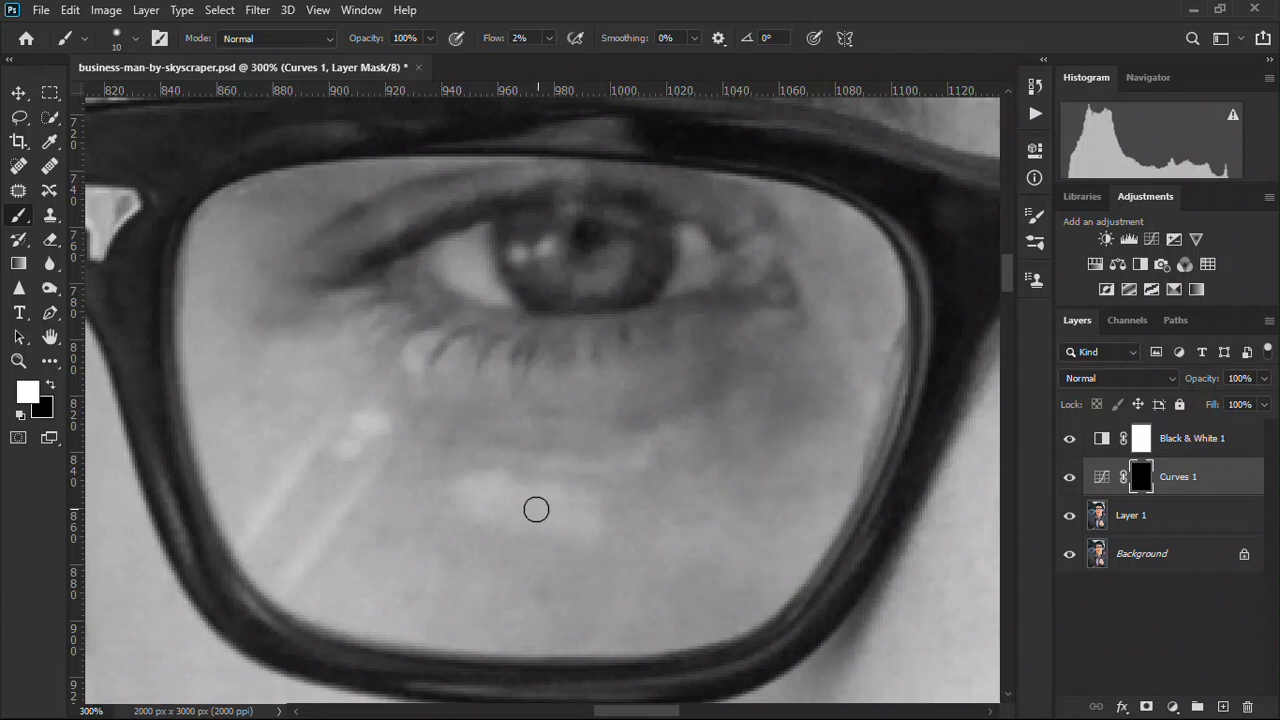
Darken the wide reflection patch under the eye by painting white on the mask with a 17 px brush
right_click(538, 511, "alt")
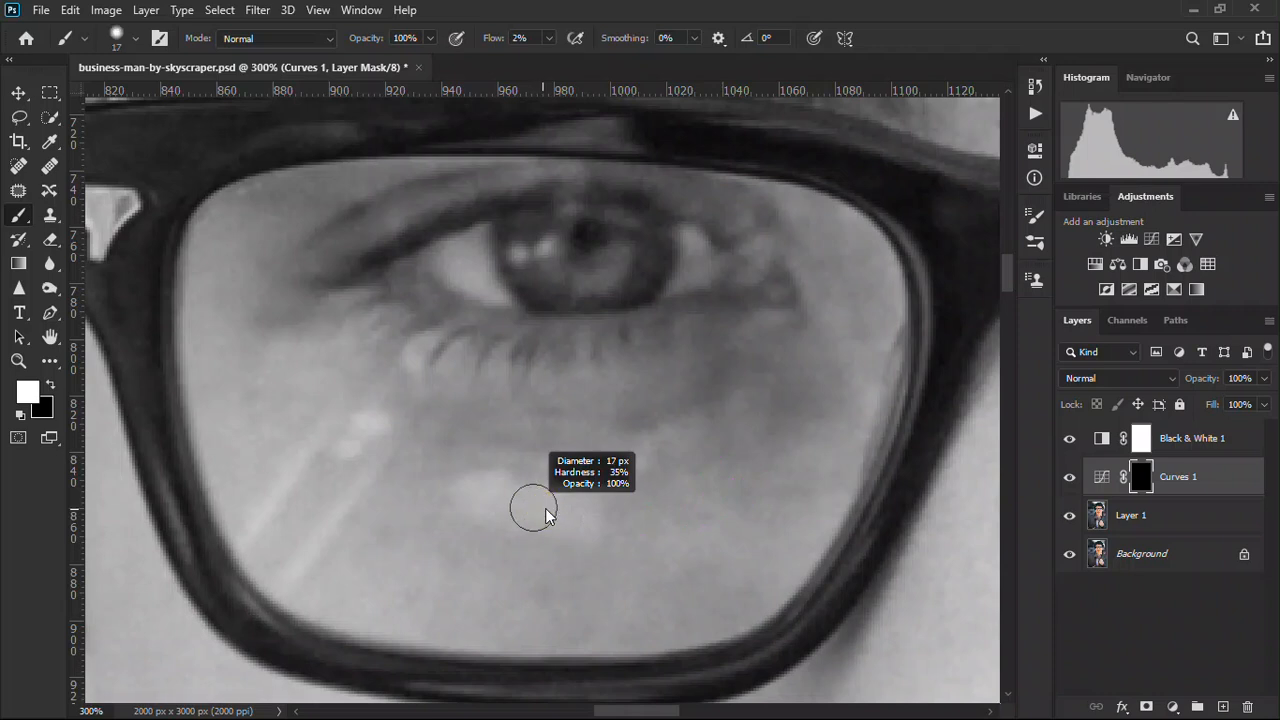
mouse_move(472, 492)
left_mouse_down()
mouse_move(585, 496)
mouse_move(597, 521)
mouse_move(494, 511)
mouse_move(589, 509)
mouse_move(511, 486)
mouse_move(614, 507)
mouse_move(585, 529)
mouse_move(484, 520)
left_mouse_up()
left_click(486, 483)
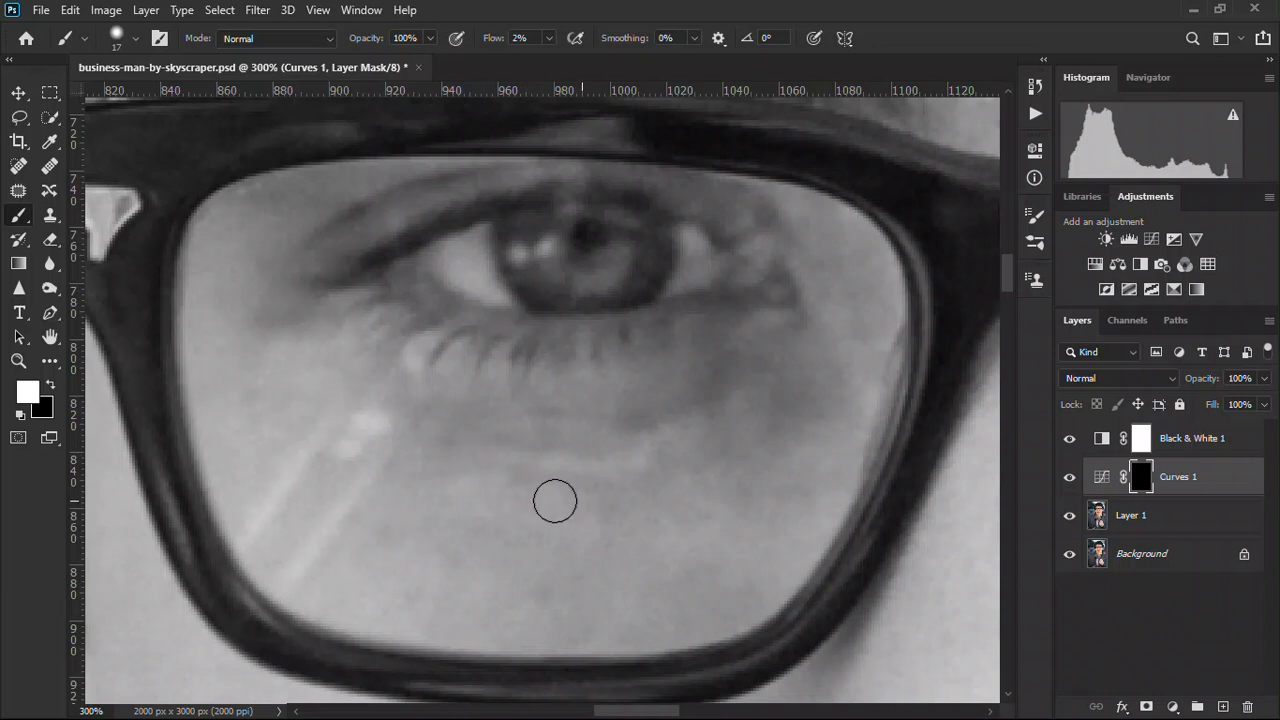
Paint white along both diagonal glare streaks and their bright upper ends with a 9 px brush
right_click(388, 414, "alt")
mouse_move(366, 423)
left_mouse_down()
mouse_move(390, 425)
mouse_move(354, 423)
mouse_move(386, 420)
mouse_move(351, 426)
mouse_move(380, 423)
mouse_move(337, 454)
mouse_move(366, 442)
mouse_move(351, 446)
mouse_move(331, 417)
mouse_move(289, 460)
mouse_move(243, 534)
mouse_move(327, 431)
mouse_move(252, 545)
left_mouse_up()
mouse_move(402, 436)
left_mouse_down()
mouse_move(294, 589)
mouse_move(329, 521)
mouse_move(285, 583)
left_mouse_up()
left_click_drag(324, 528, 288, 601)
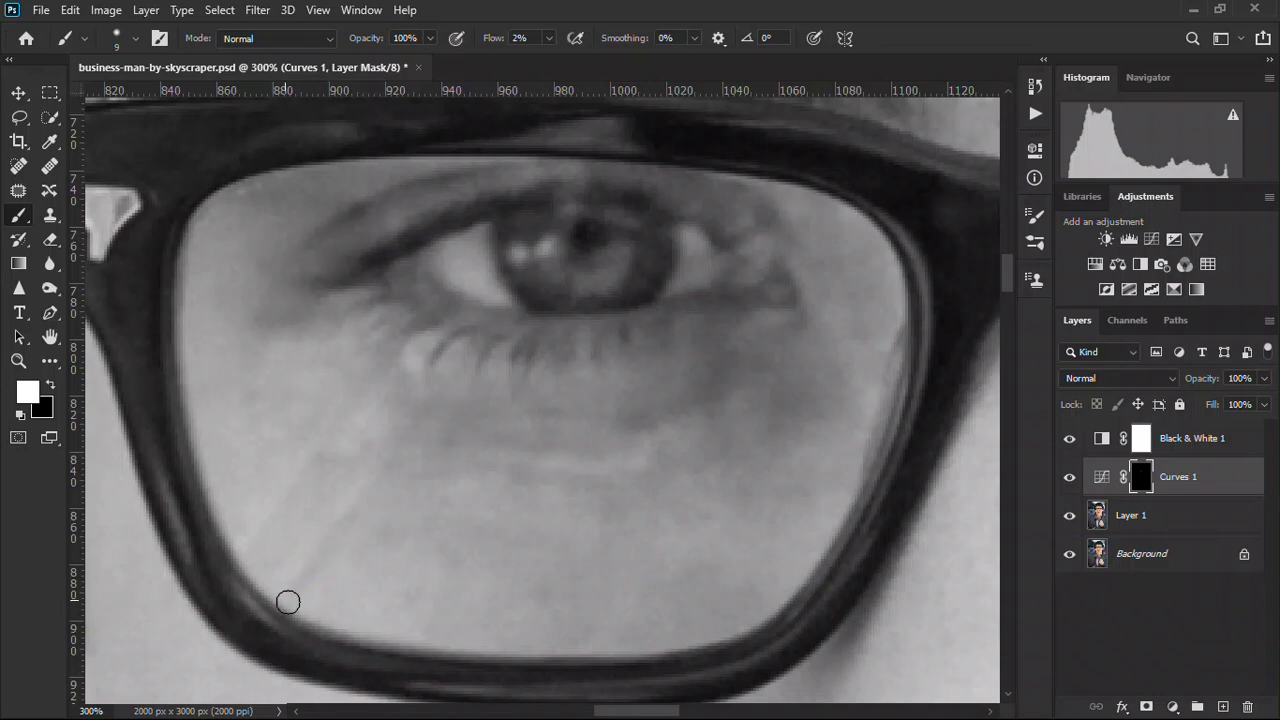
left_click_drag(351, 495, 289, 571)
left_click(366, 400)
mouse_move(368, 409)
left_mouse_down()
mouse_move(382, 441)
mouse_move(367, 436)
left_mouse_up()
Even out the pale haze around the outer lower part of the lens with a 25 px white brush on the mask
mouse_move(435, 334)
left_mouse_down()
mouse_move(414, 351)
mouse_move(426, 331)
mouse_move(417, 337)
mouse_move(411, 371)
mouse_move(434, 331)
mouse_move(420, 360)
mouse_move(460, 377)
mouse_move(446, 343)
mouse_move(486, 360)
mouse_move(445, 365)
mouse_move(462, 388)
mouse_move(457, 349)
mouse_move(374, 325)
mouse_move(361, 365)
left_mouse_up()
mouse_move(267, 356)
left_mouse_down()
mouse_move(373, 320)
mouse_move(360, 306)
mouse_move(329, 360)
mouse_move(368, 418)
mouse_move(313, 449)
mouse_move(271, 506)
left_mouse_up()
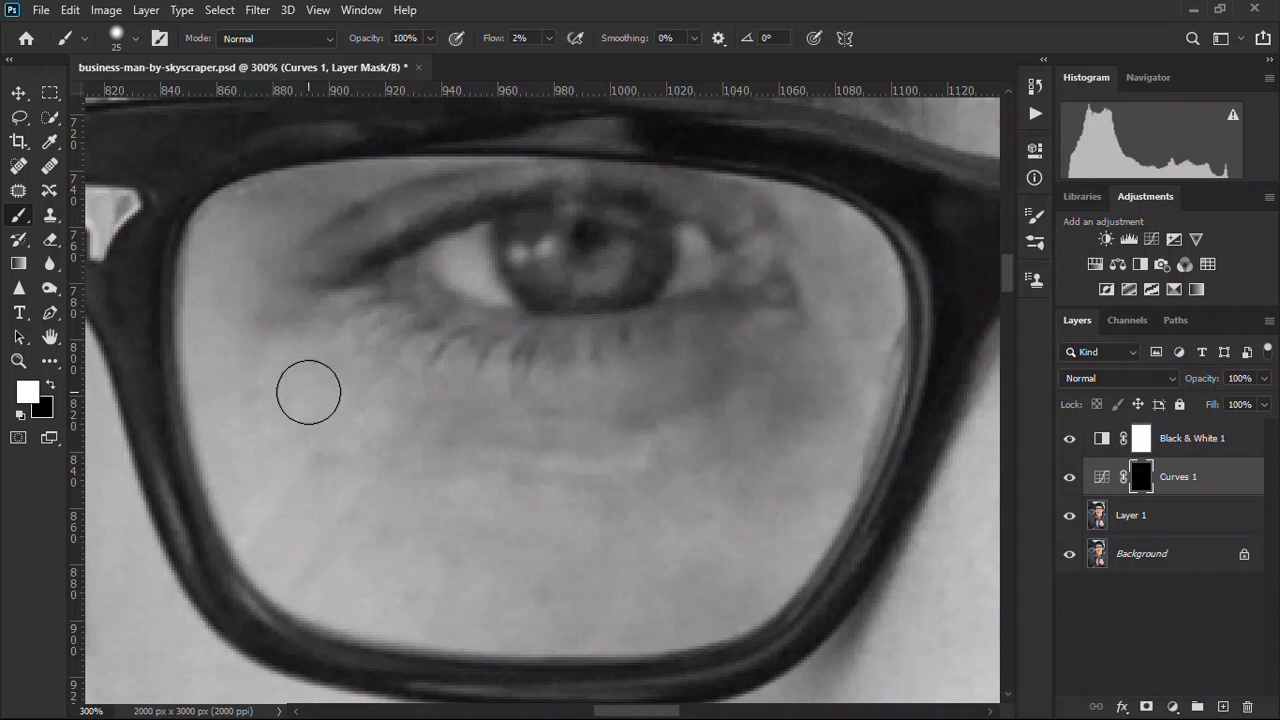
mouse_move(377, 360)
left_mouse_down()
mouse_move(345, 355)
mouse_move(380, 323)
mouse_move(355, 317)
mouse_move(358, 292)
mouse_move(372, 381)
left_mouse_up()
left_click_drag(294, 380, 289, 452)
left_click_drag(336, 344, 260, 354)
Paint black on the mask with a 13 px brush to lighten the skin beside the outer eye corner
key("x")
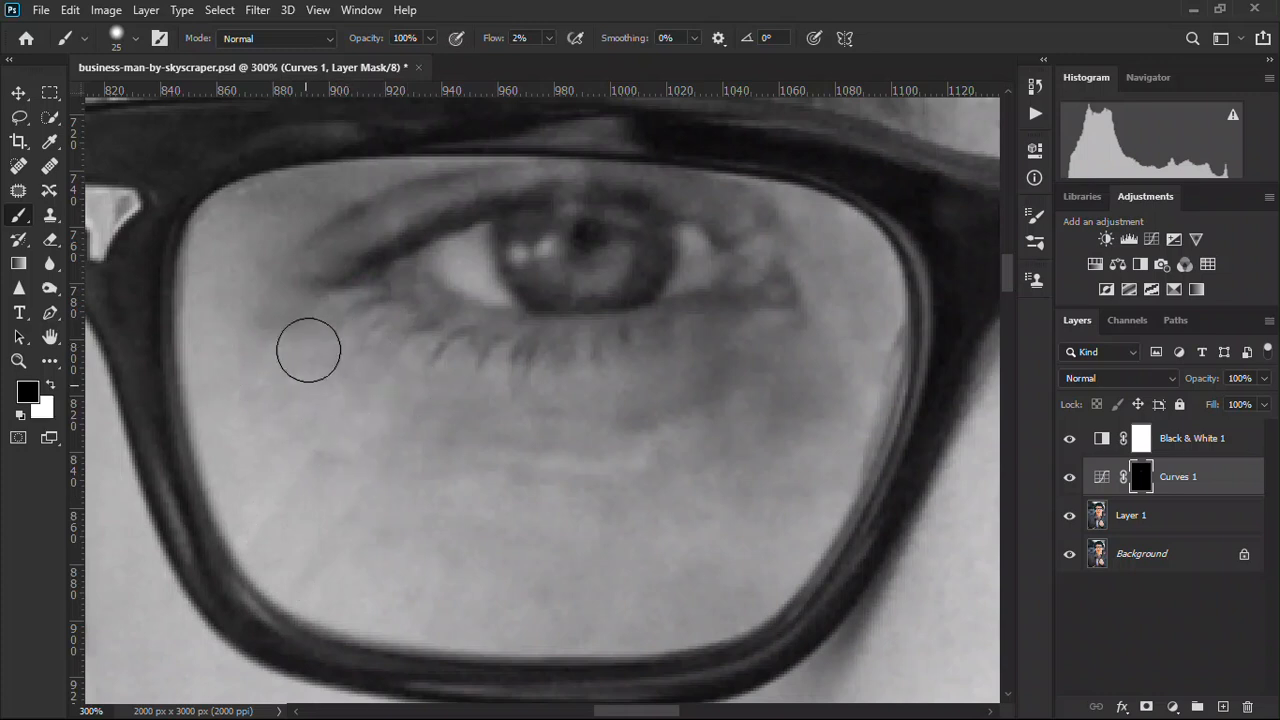
right_click(300, 333, "alt")
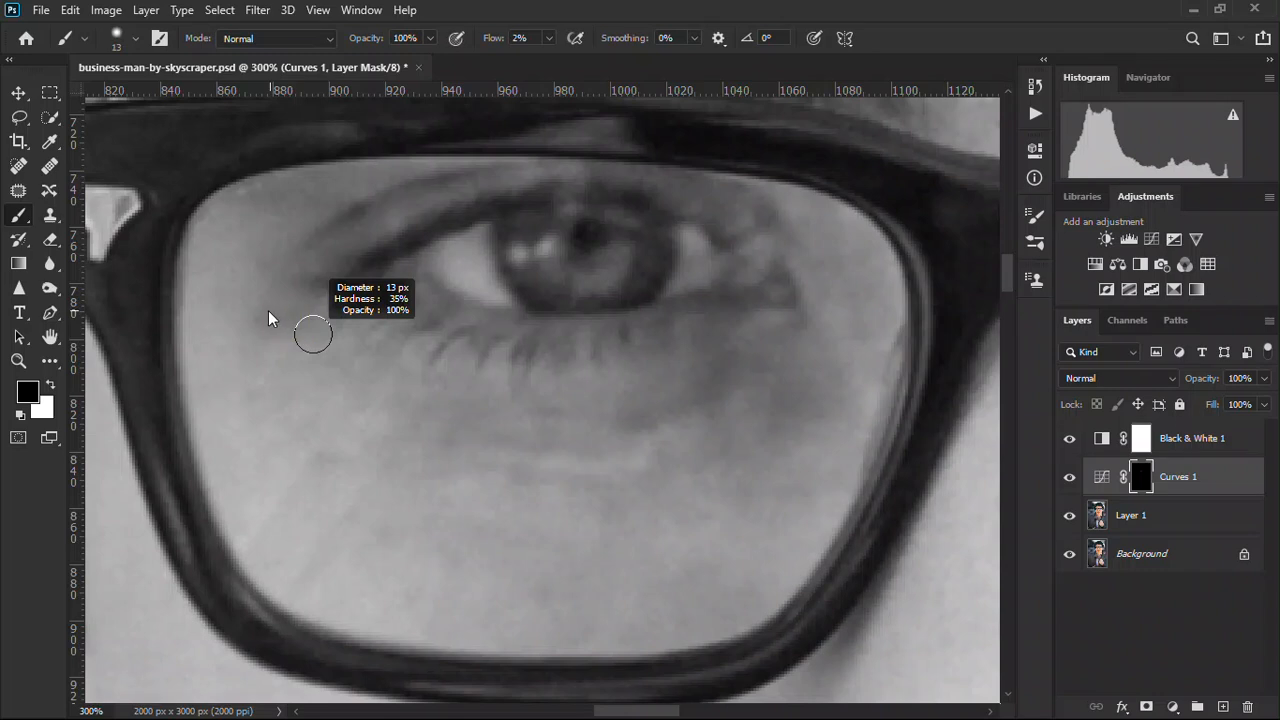
left_click(296, 325)
left_click_drag(296, 325, 252, 325)
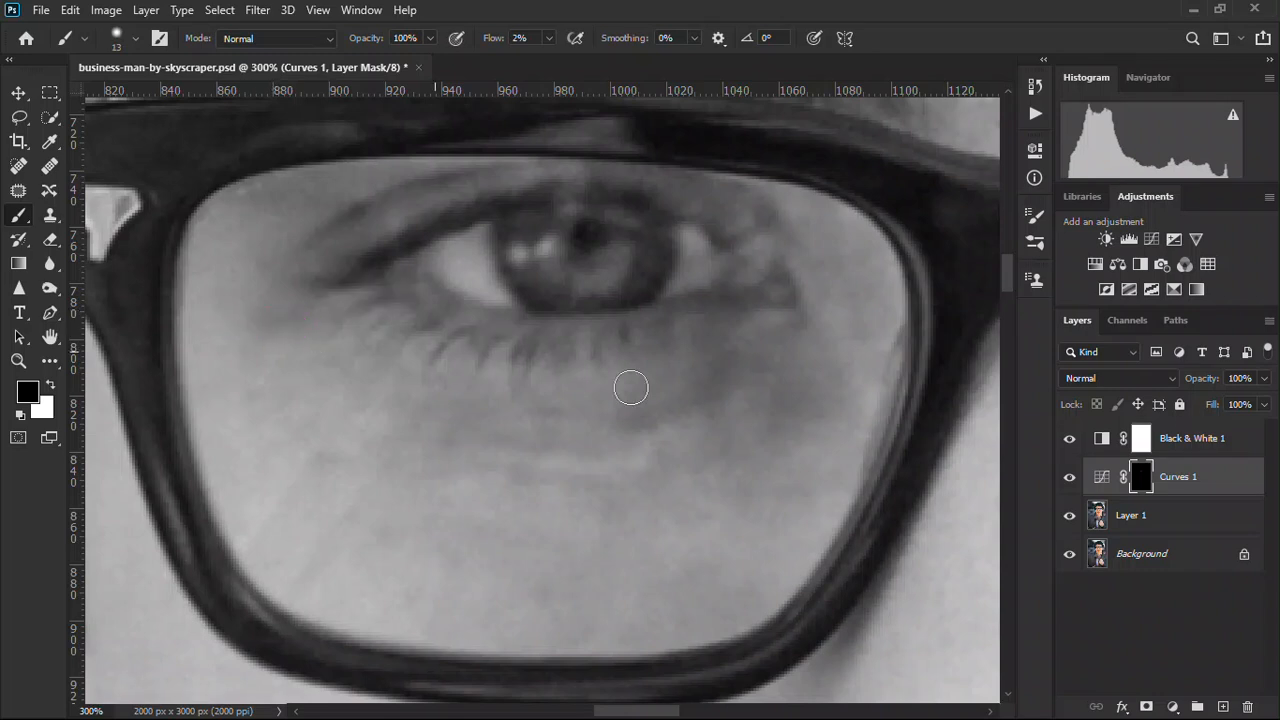
Toggle the Curves 1 layer's visibility to compare the lens before and after the retouch
left_click(1063, 480)
left_click(1068, 479)
left_click(1070, 479)
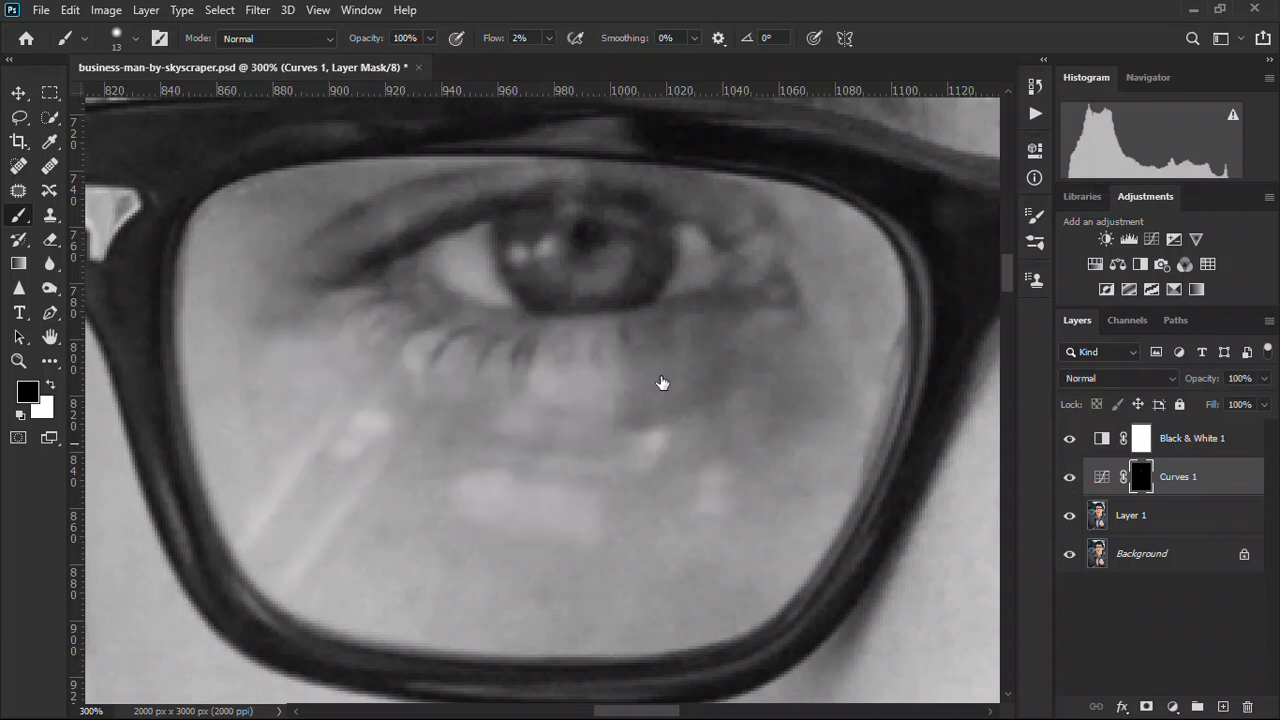
Paint white on the mask to darken the reflections on the lower iris and upper eyelid, reducing the brush to 10 px
scroll(583, 248, "up", 1)
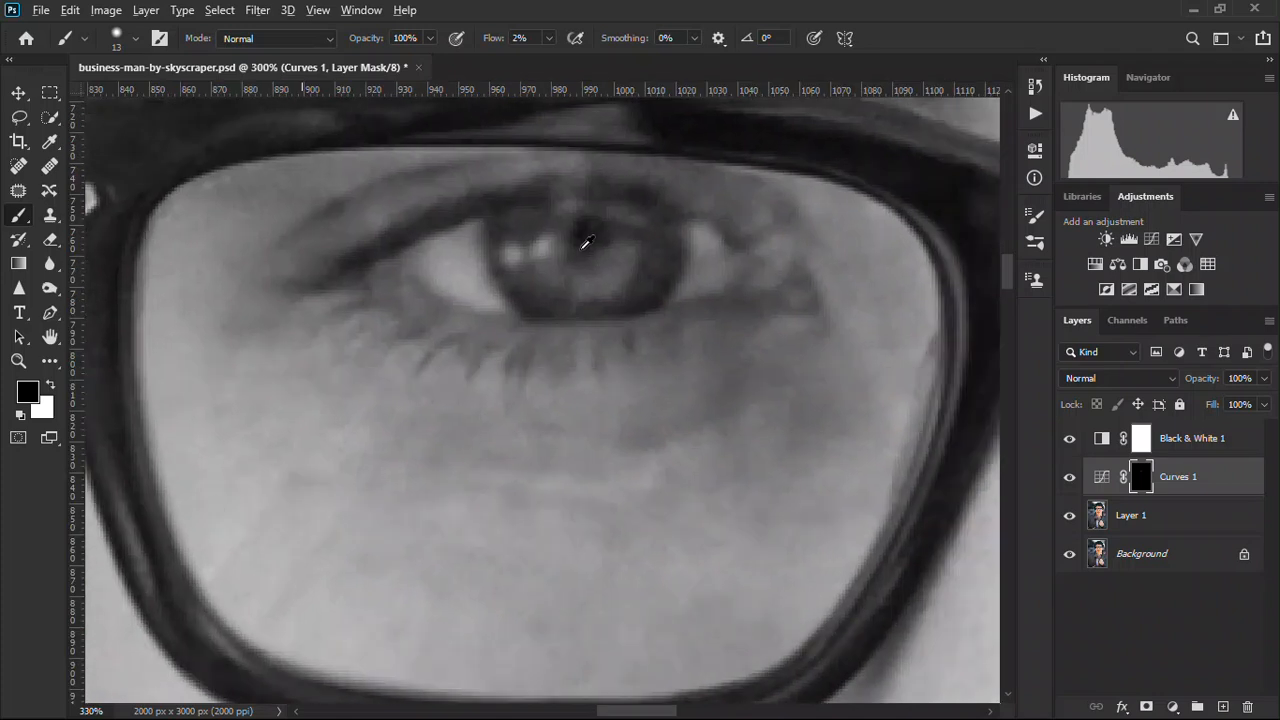
scroll(586, 243, "up", 1)
scroll(566, 272, "up", 2)
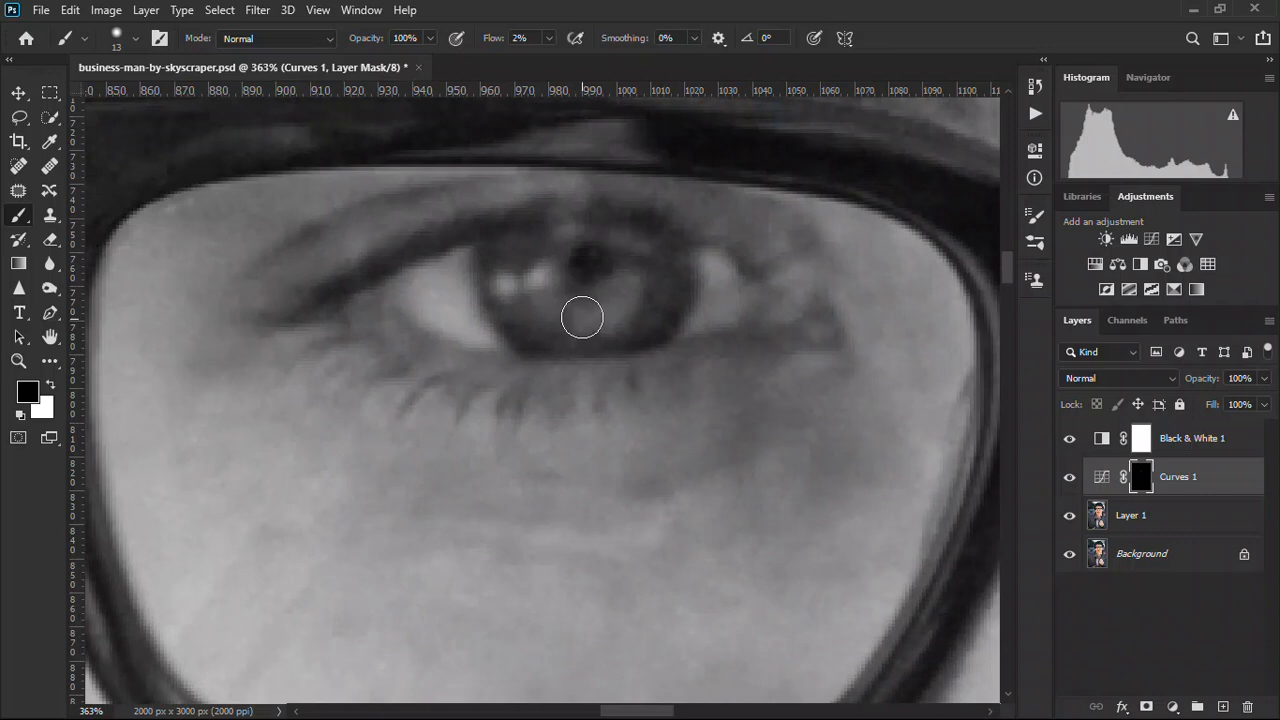
key("x")
mouse_move(583, 315)
left_mouse_down()
mouse_move(554, 309)
mouse_move(613, 358)
mouse_move(601, 337)
left_mouse_up()
right_click(591, 337, "alt")
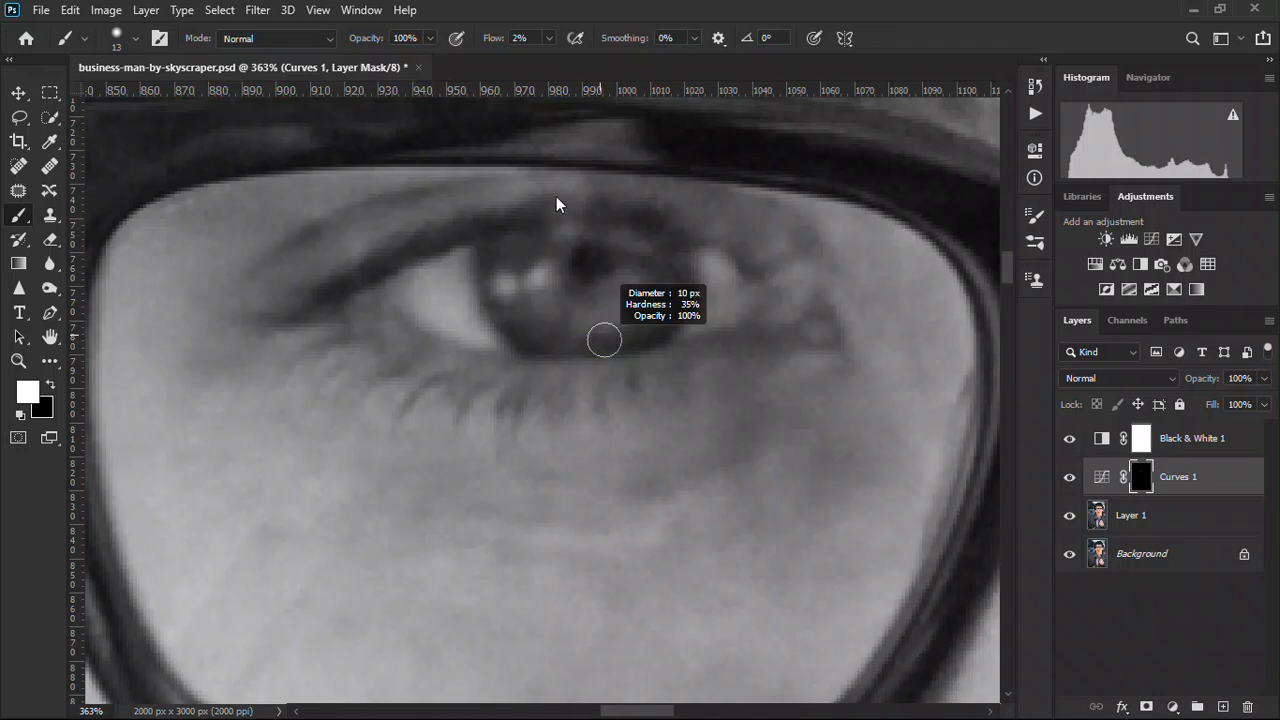
left_click(552, 323)
left_click(580, 183)
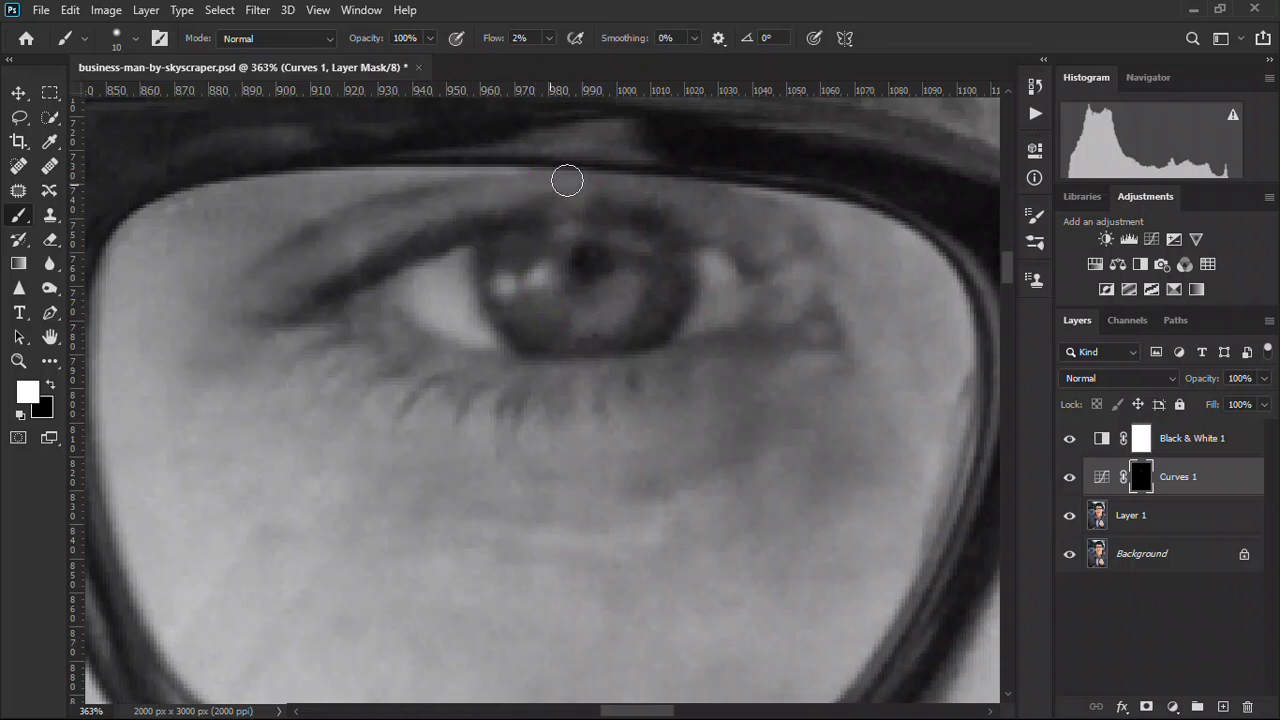
Paint white on the Curves 1 mask with the 10 px brush to darken pale spots on the upper eyelid and inner eye corner
left_click(604, 195)
mouse_move(805, 278)
left_mouse_down()
mouse_move(794, 271)
mouse_move(808, 300)
mouse_move(807, 262)
left_mouse_up()
left_click(757, 223)
left_click(830, 240)
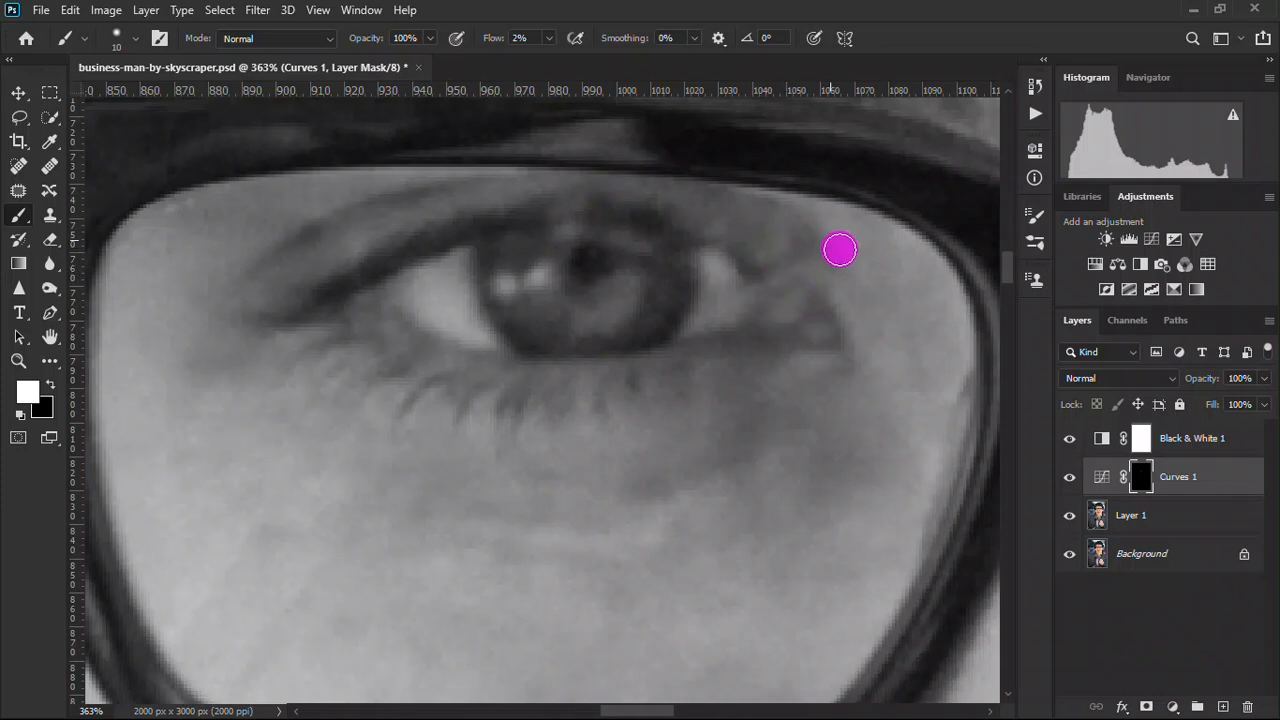
left_click(929, 257)
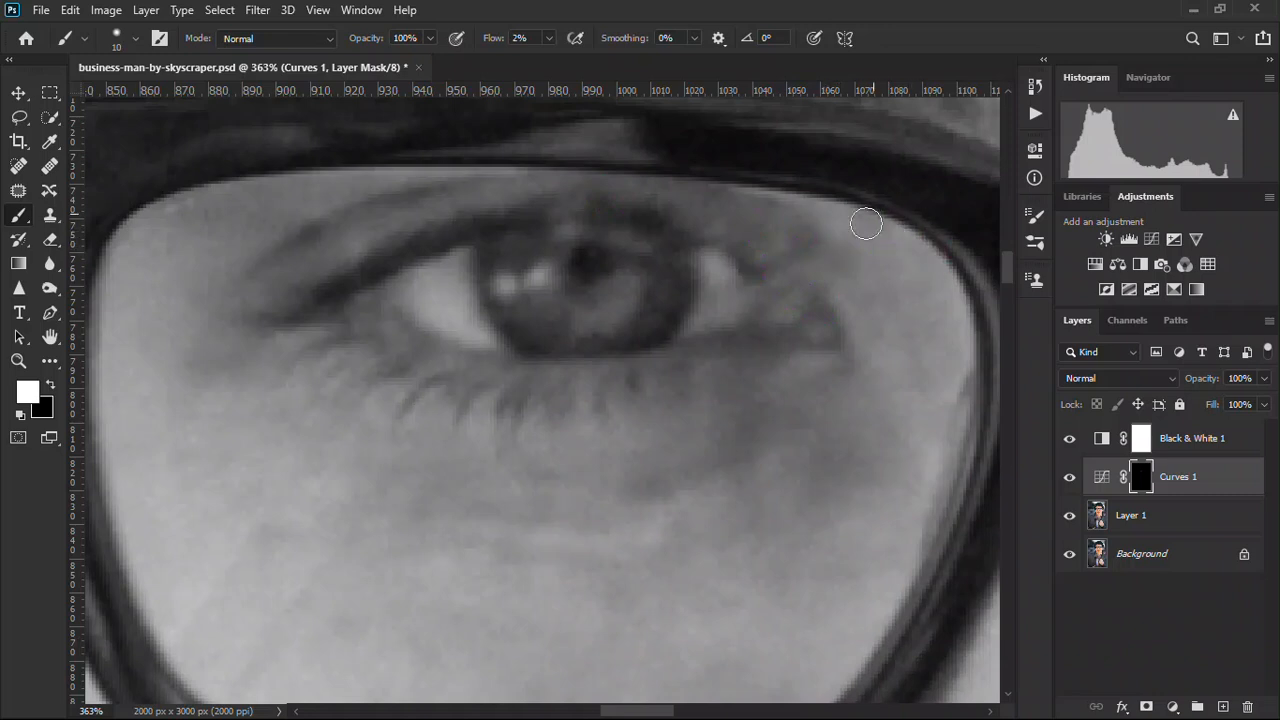
Darken the haze along the lens's inner edge on the mask with a 7 px brush near the rim and 18 px beside it
right_click(923, 260, "alt")
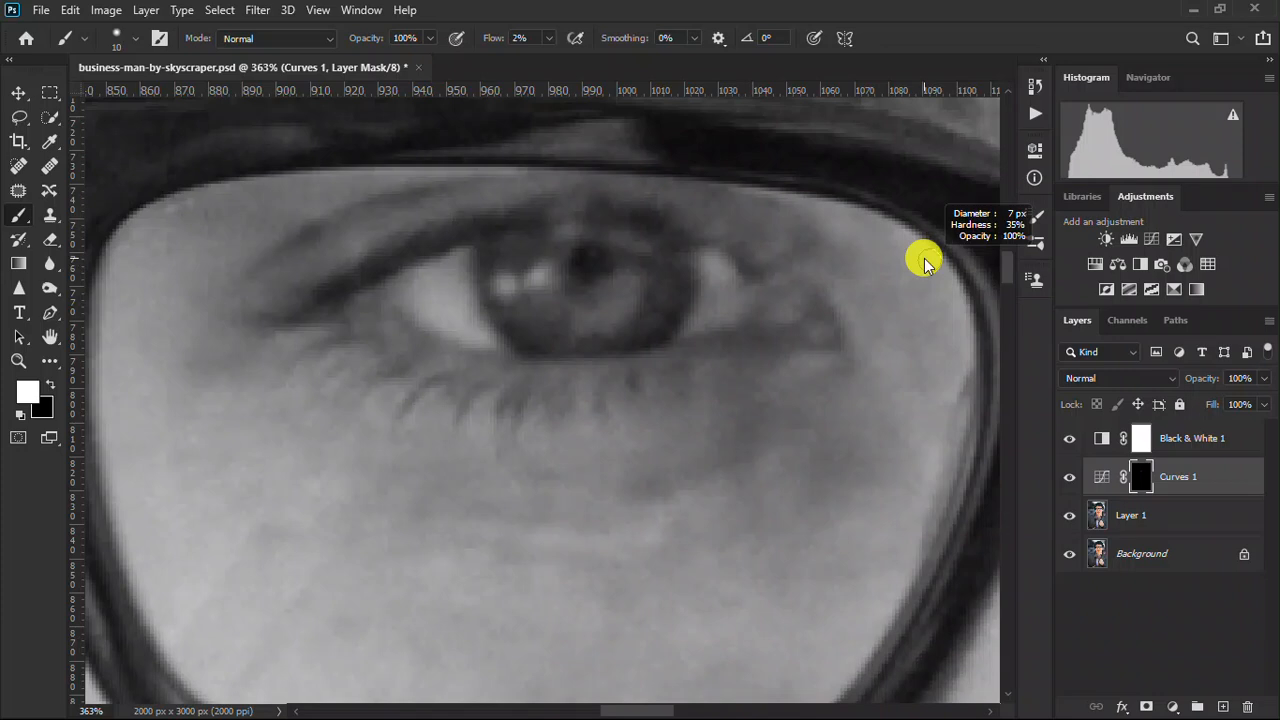
left_click(912, 257)
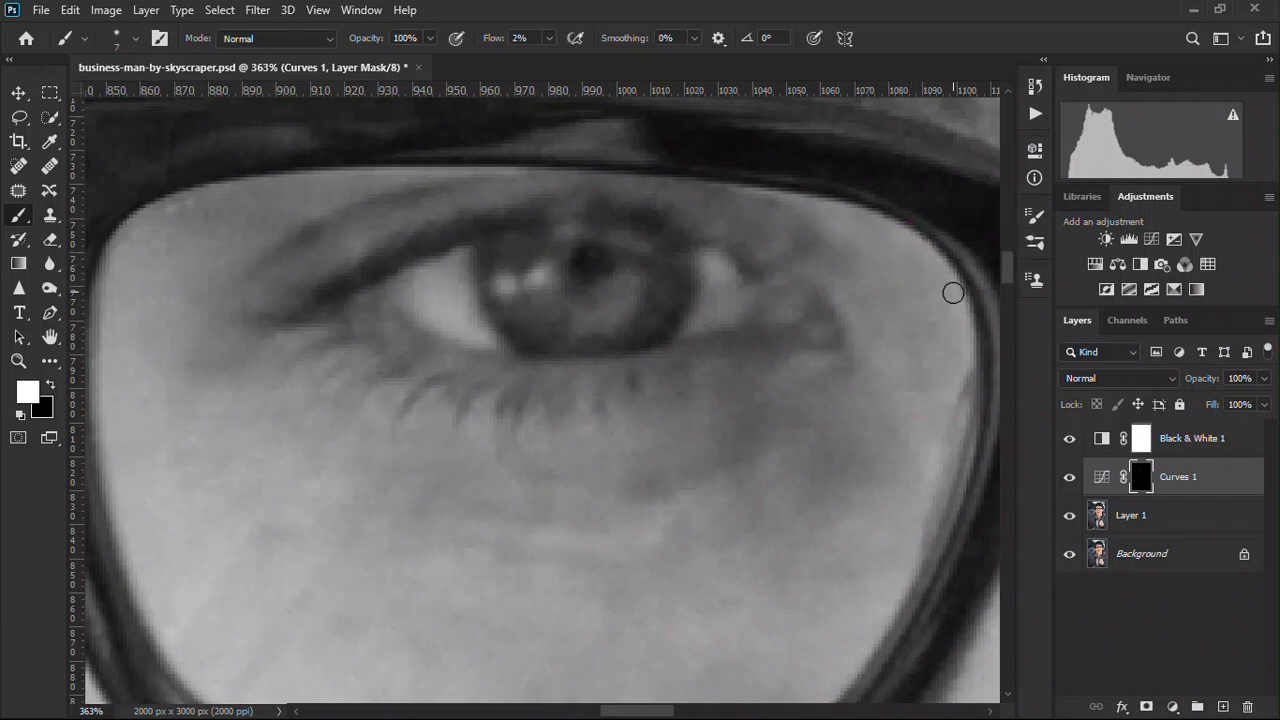
right_click(967, 354, "alt")
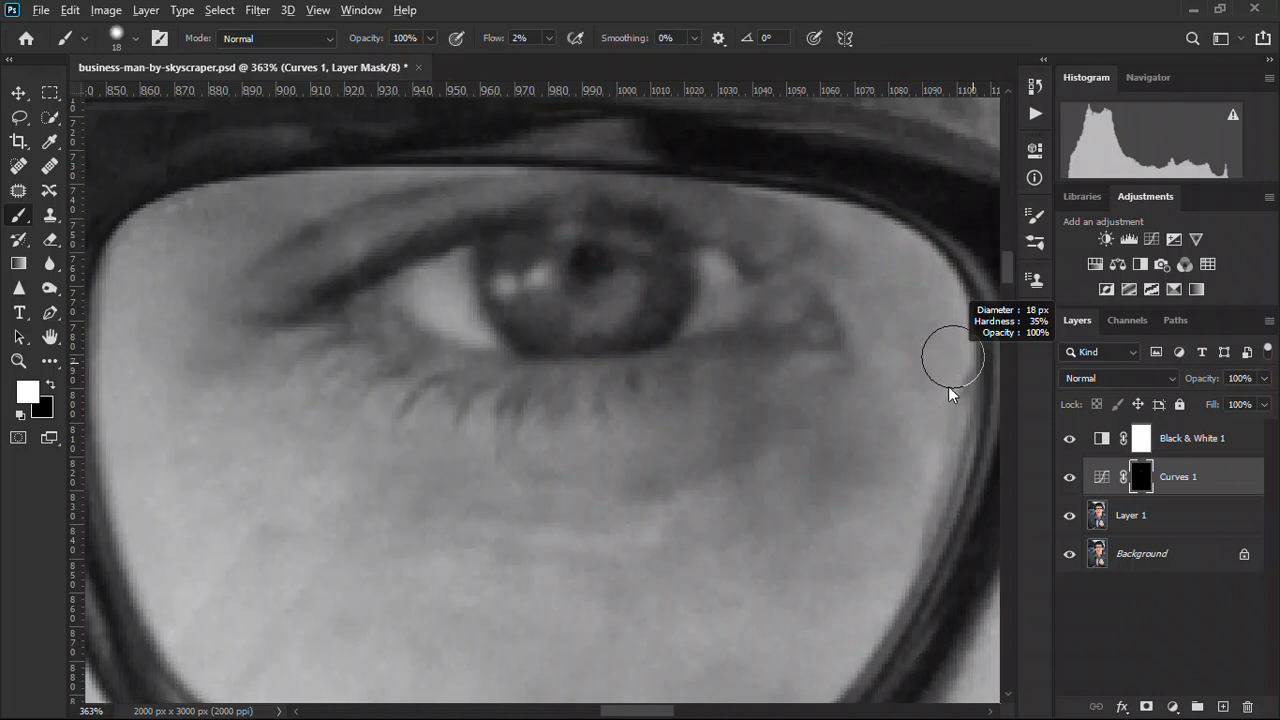
left_click(947, 381)
left_click_drag(943, 301, 941, 280)
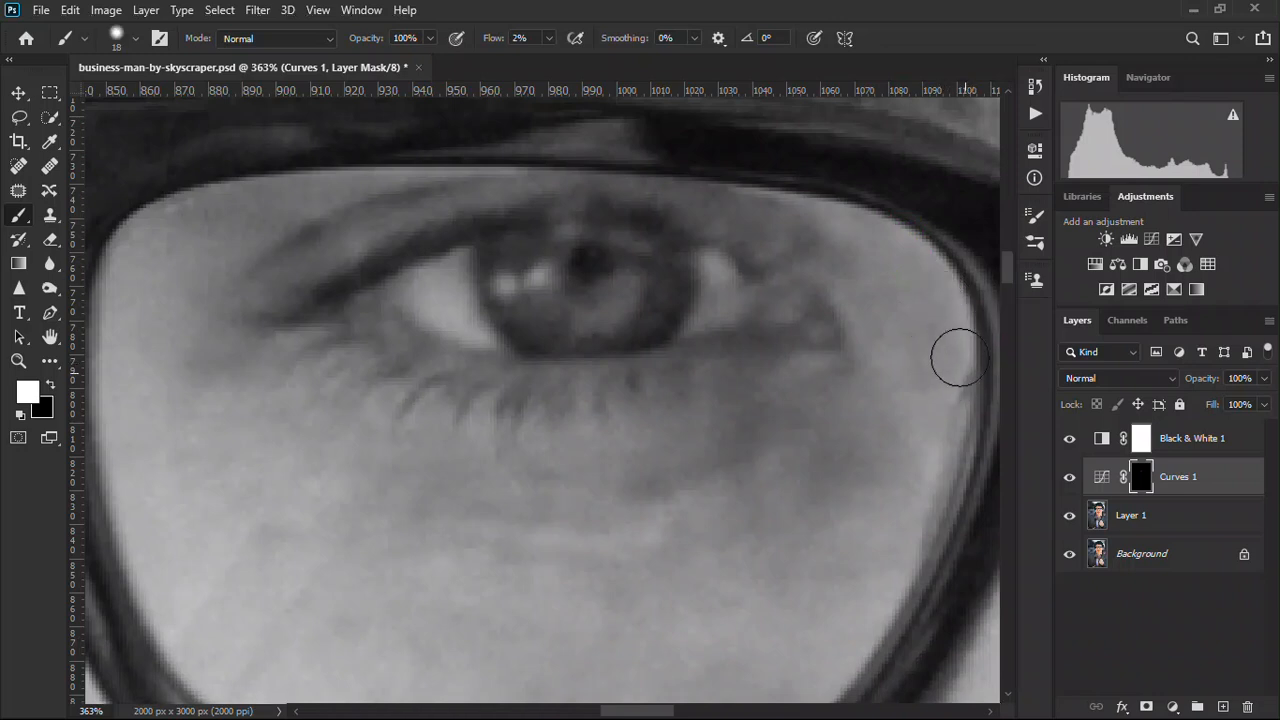
mouse_move(961, 330)
left_mouse_down()
mouse_move(943, 325)
mouse_move(971, 303)
mouse_move(971, 366)
mouse_move(958, 380)
left_mouse_up()
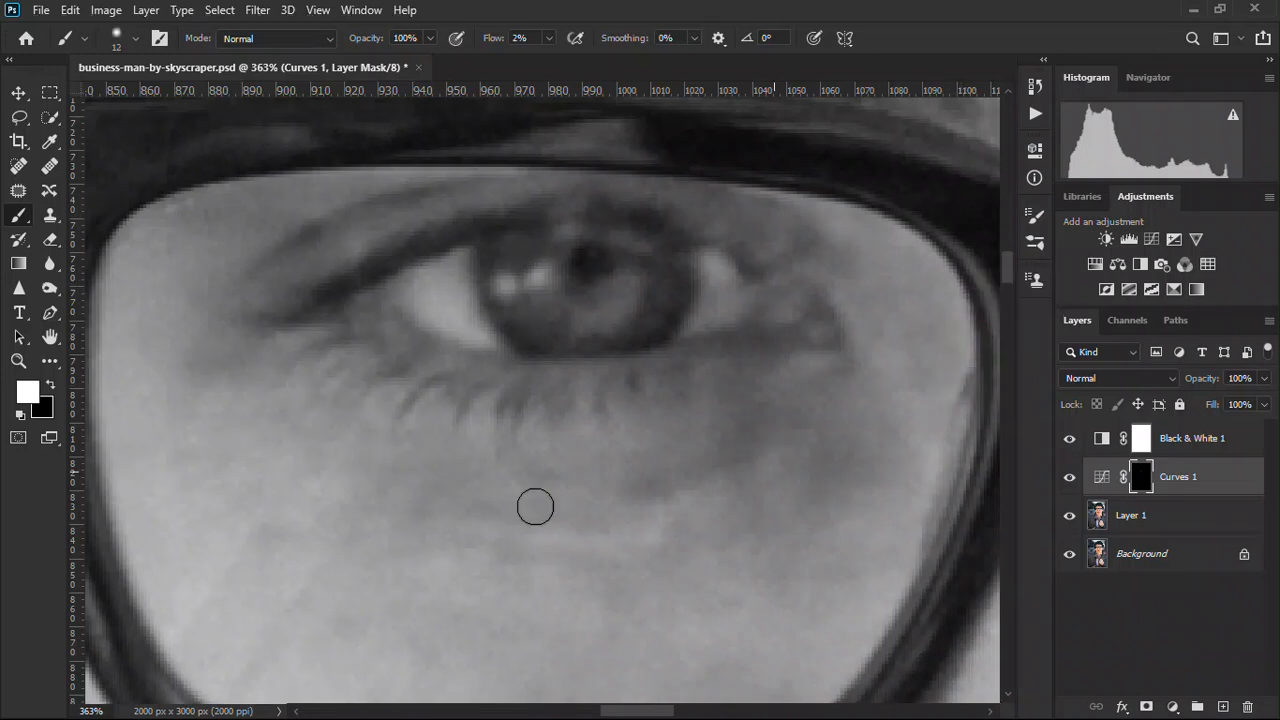
Paint white on the mask over the lower outer streaks, and over the outer upper eyelid with a 10 px brush
mouse_move(266, 526)
left_mouse_down()
mouse_move(229, 551)
mouse_move(169, 642)
left_mouse_up()
left_click_drag(207, 586, 183, 626)
mouse_move(380, 236)
left_mouse_down()
mouse_move(363, 246)
mouse_move(380, 250)
mouse_move(371, 243)
left_mouse_up()
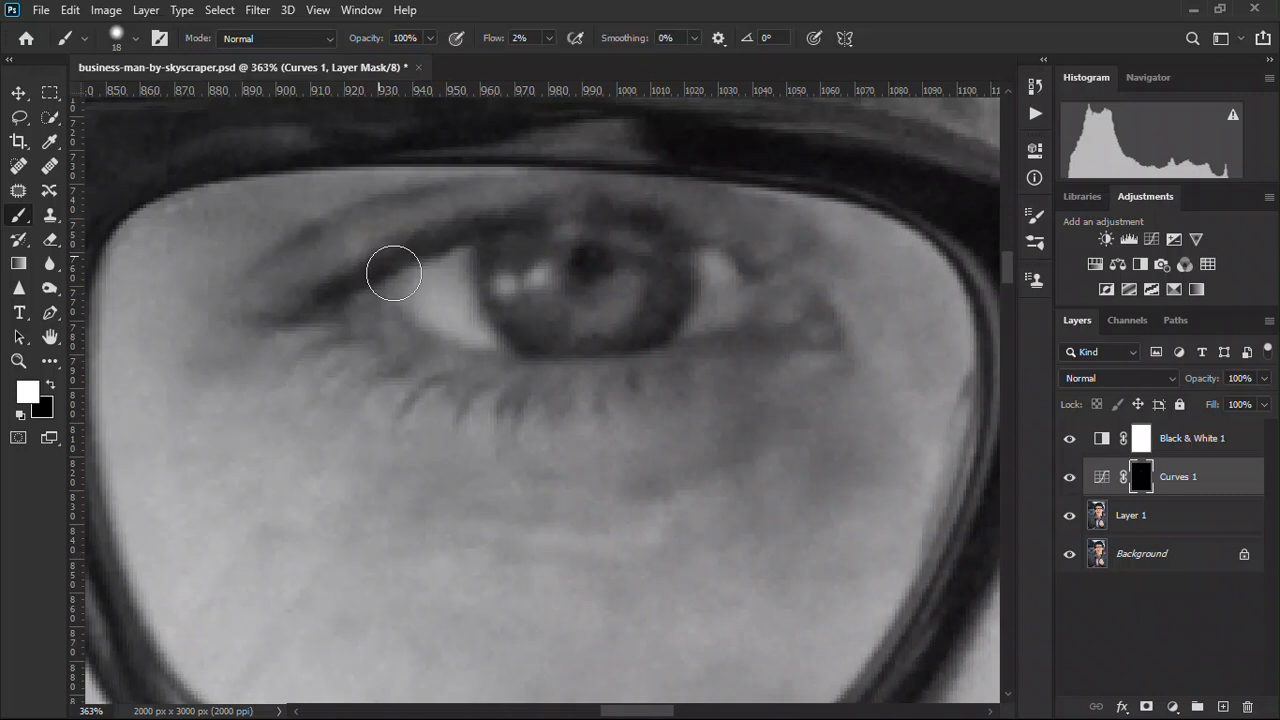
right_click(373, 243)
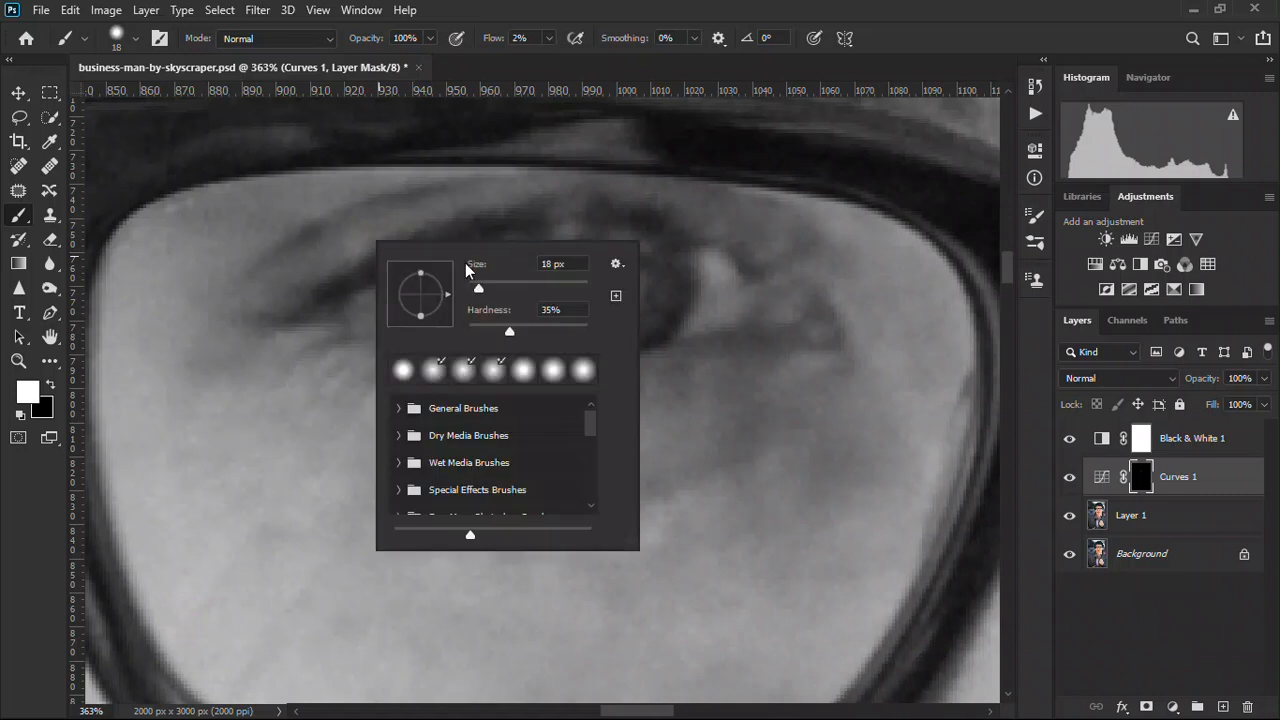
left_click(590, 11)
key("bracketleft")
key("bracketleft")
left_click(357, 240)
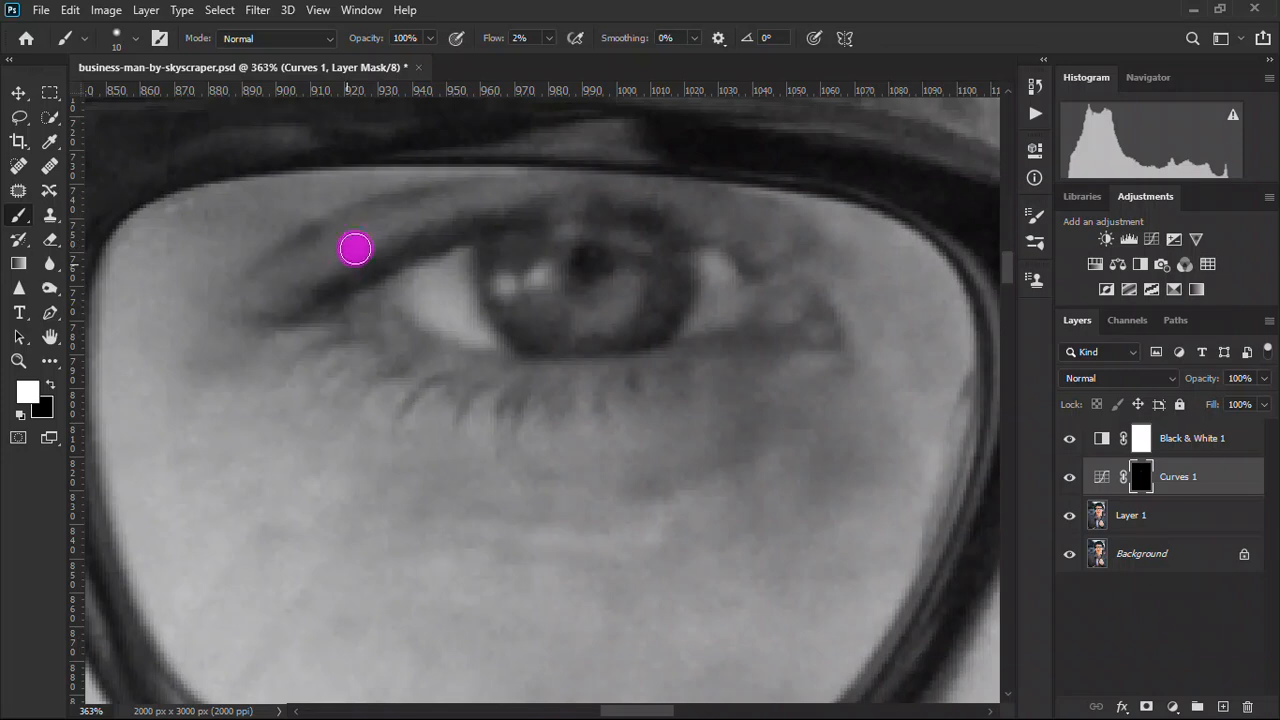
Hide the Black & White 1 helper layer to show the retouched eye in colour
left_click(1069, 440)
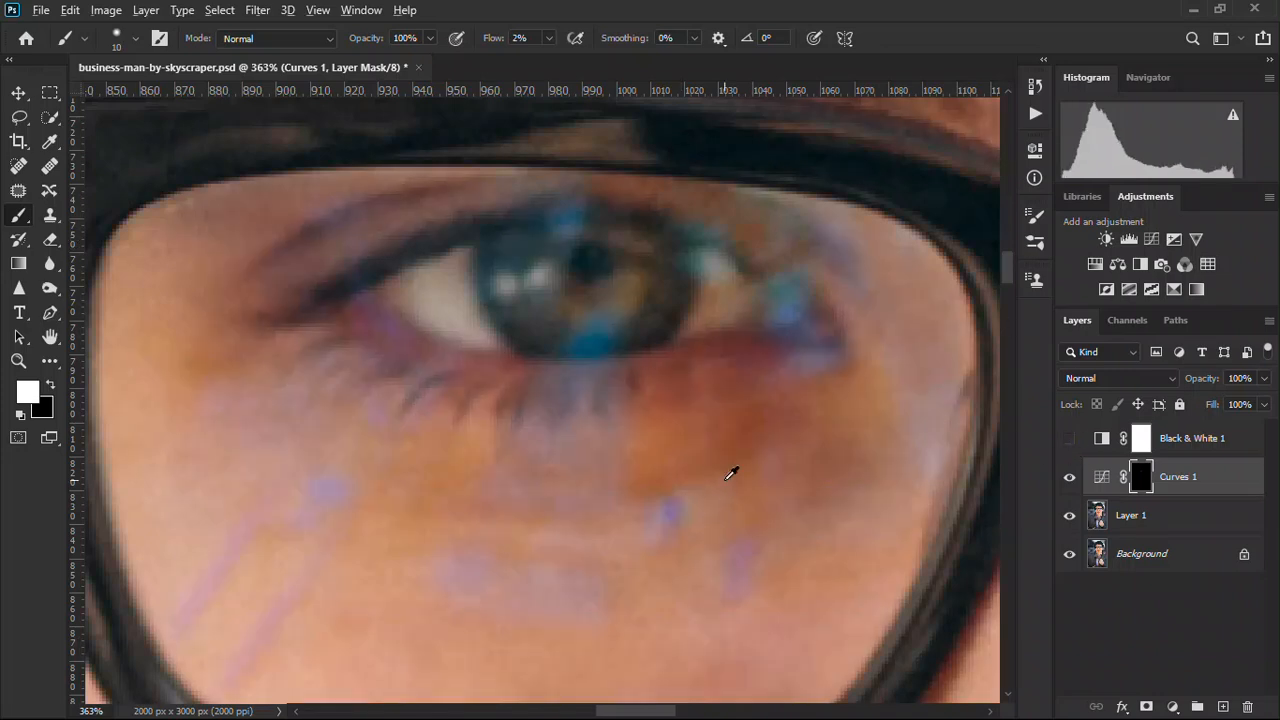
scroll(731, 474, "left", 1)
left_click(1190, 447)
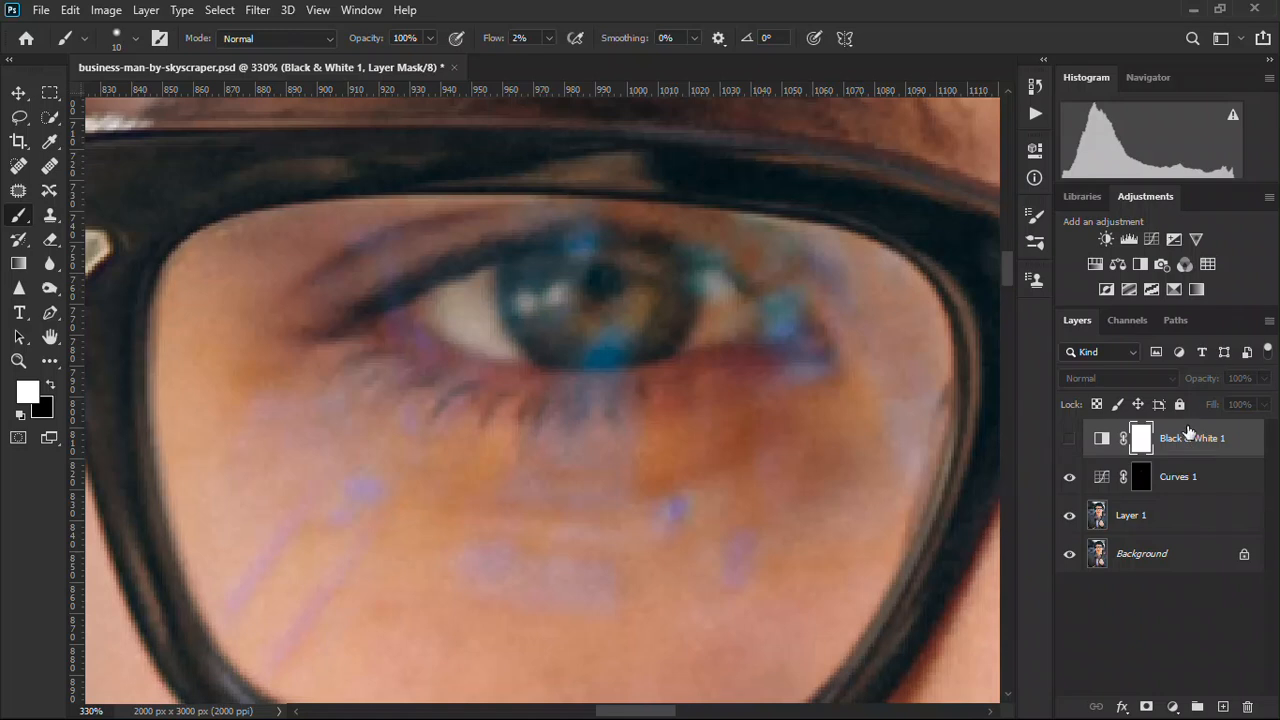
Rename the Curves 1 layer as Burning
left_click(1203, 479)
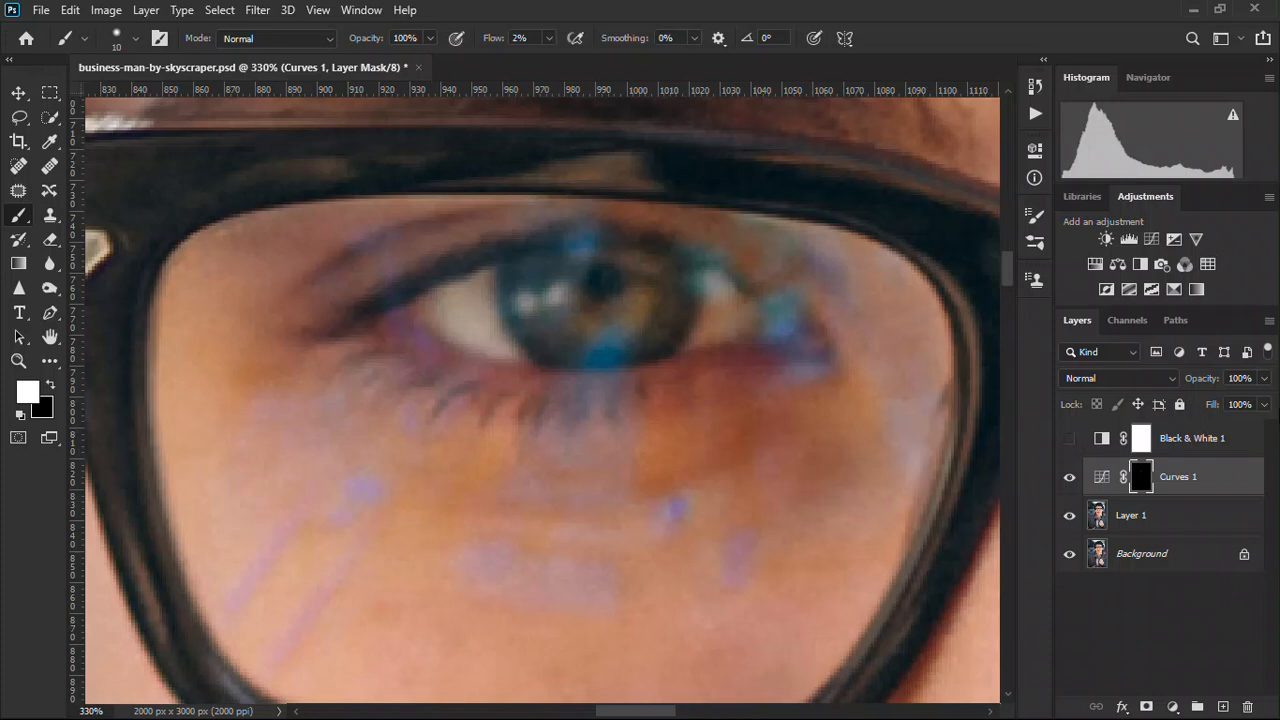
double_click(1180, 477)
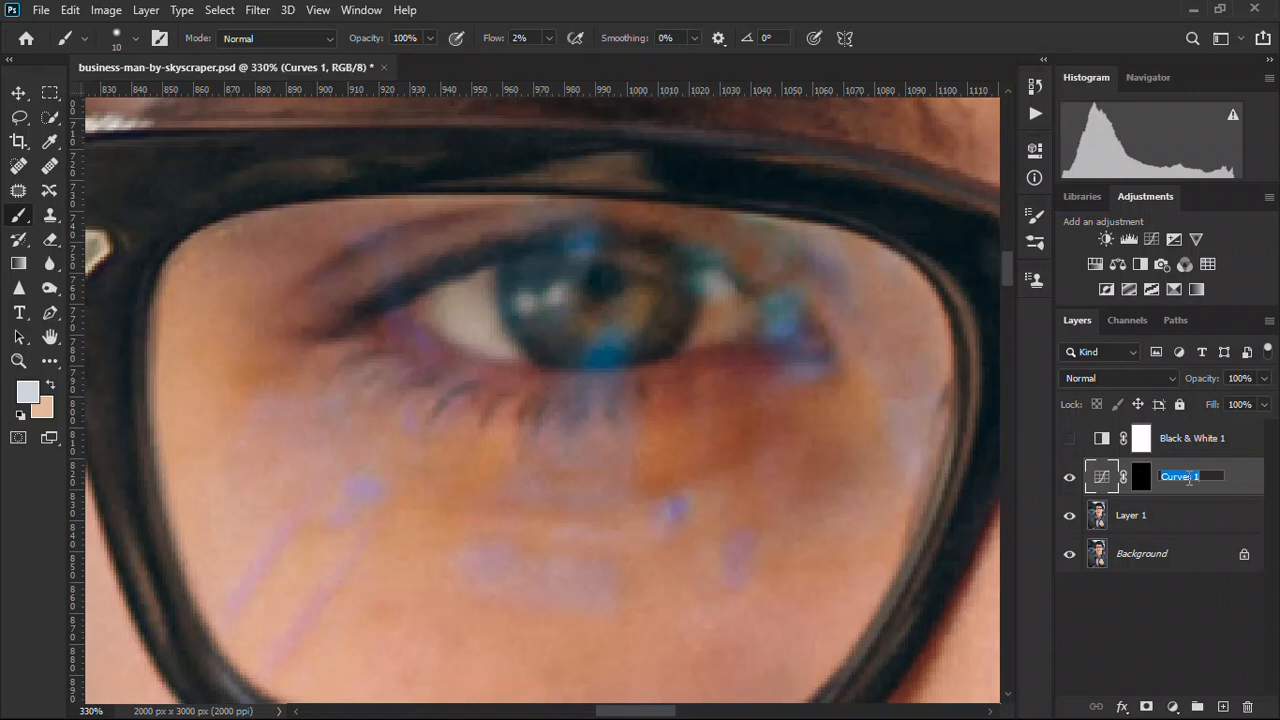
type("F")
key("Return")
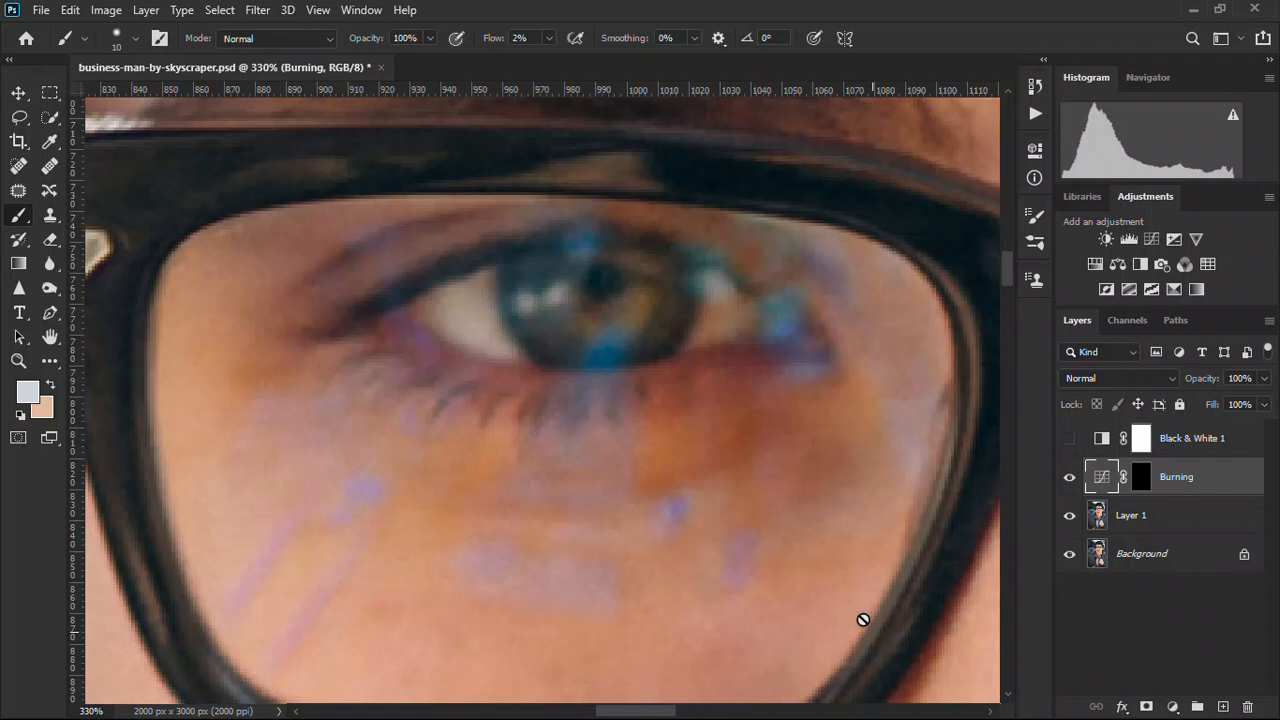
Add a new layer named Color Fixing above Burning and set its blend mode to Color
left_click(1222, 707)
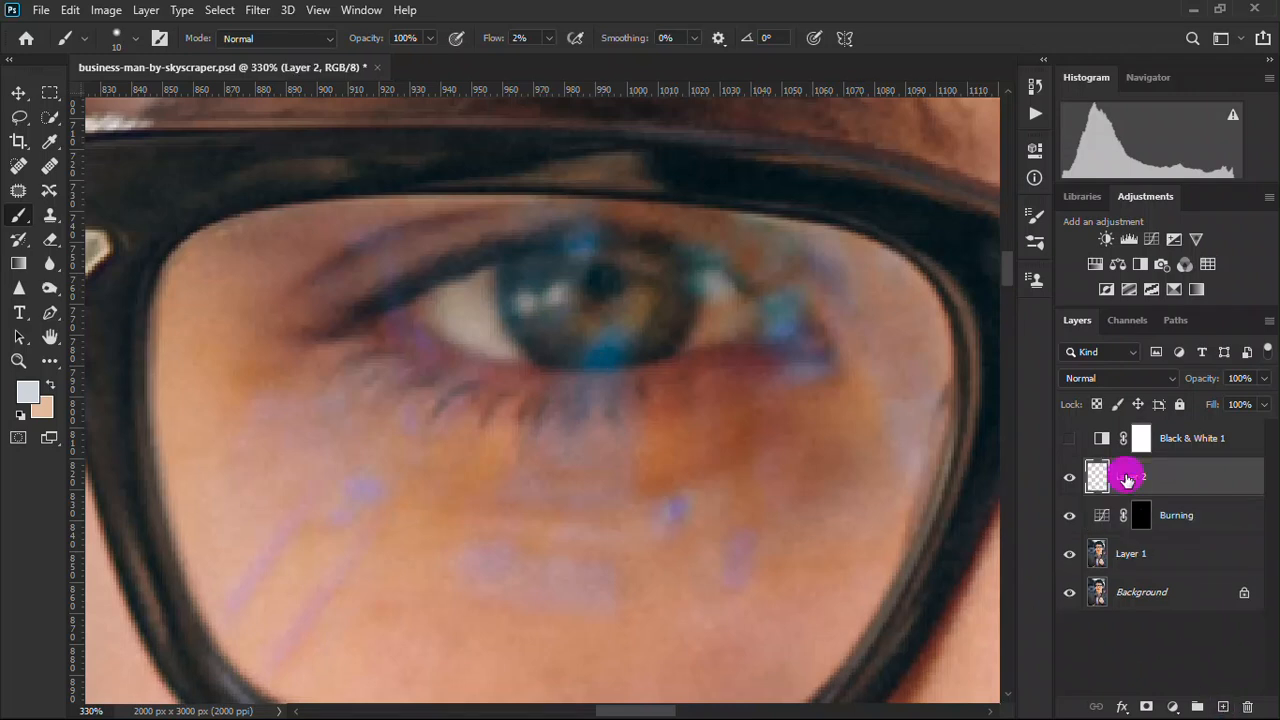
double_click(1130, 478)
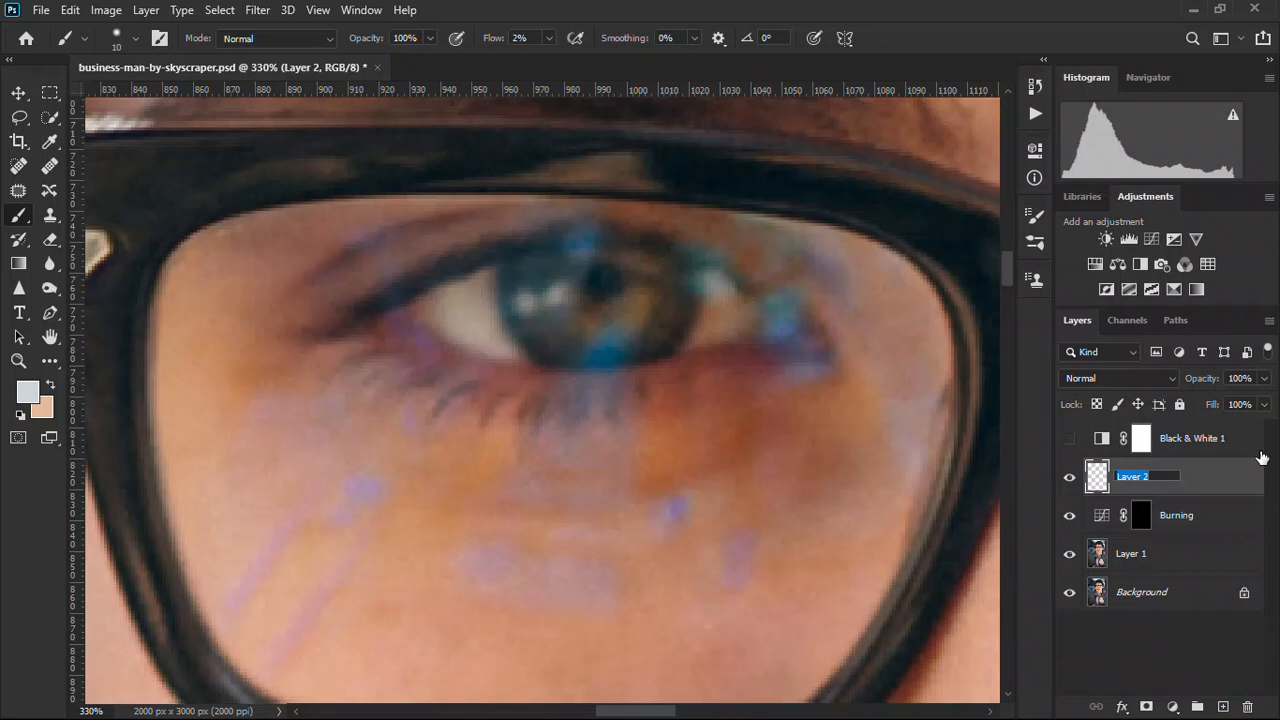
type("C")
type("olor Fixing")
key("Return")
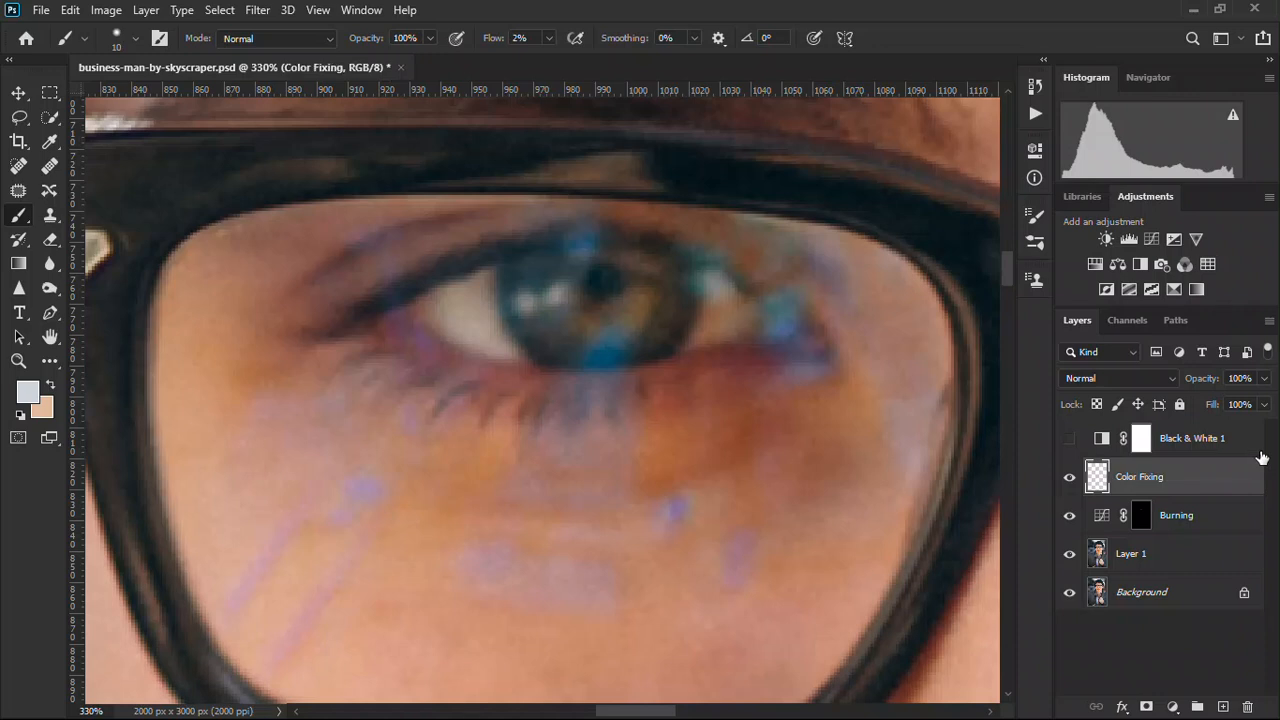
left_click(1157, 381)
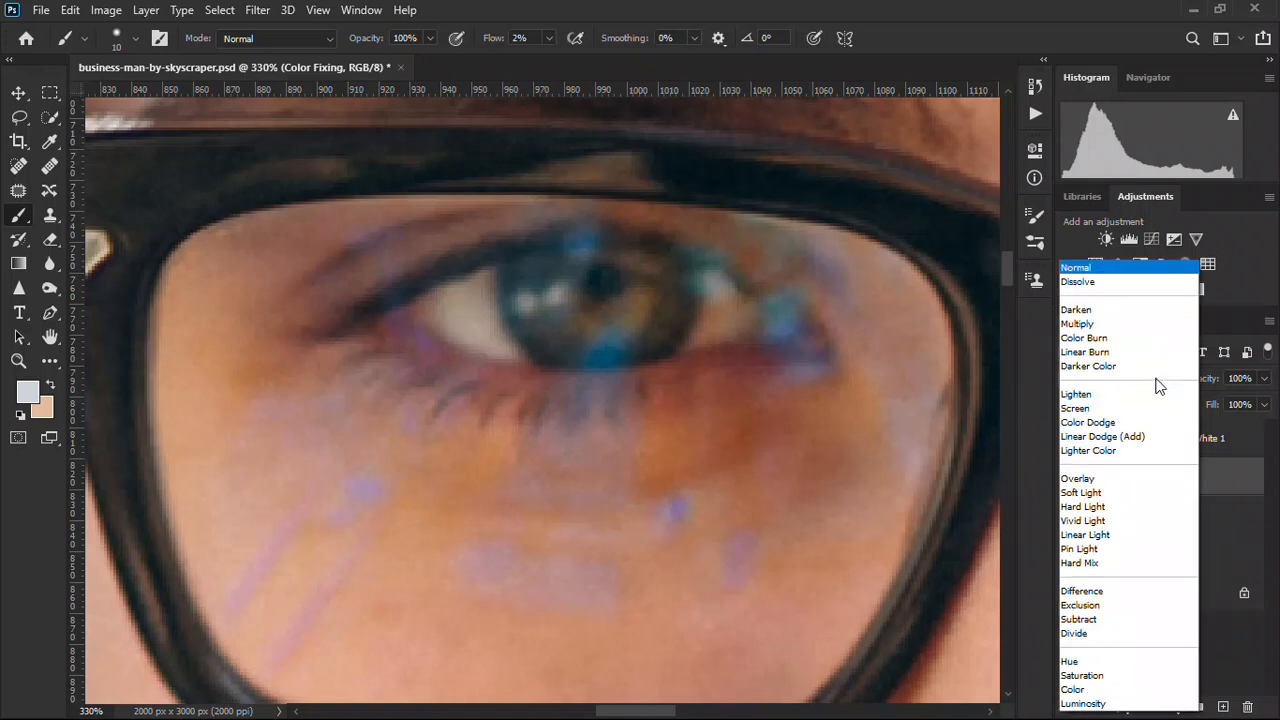
left_click(1084, 691)
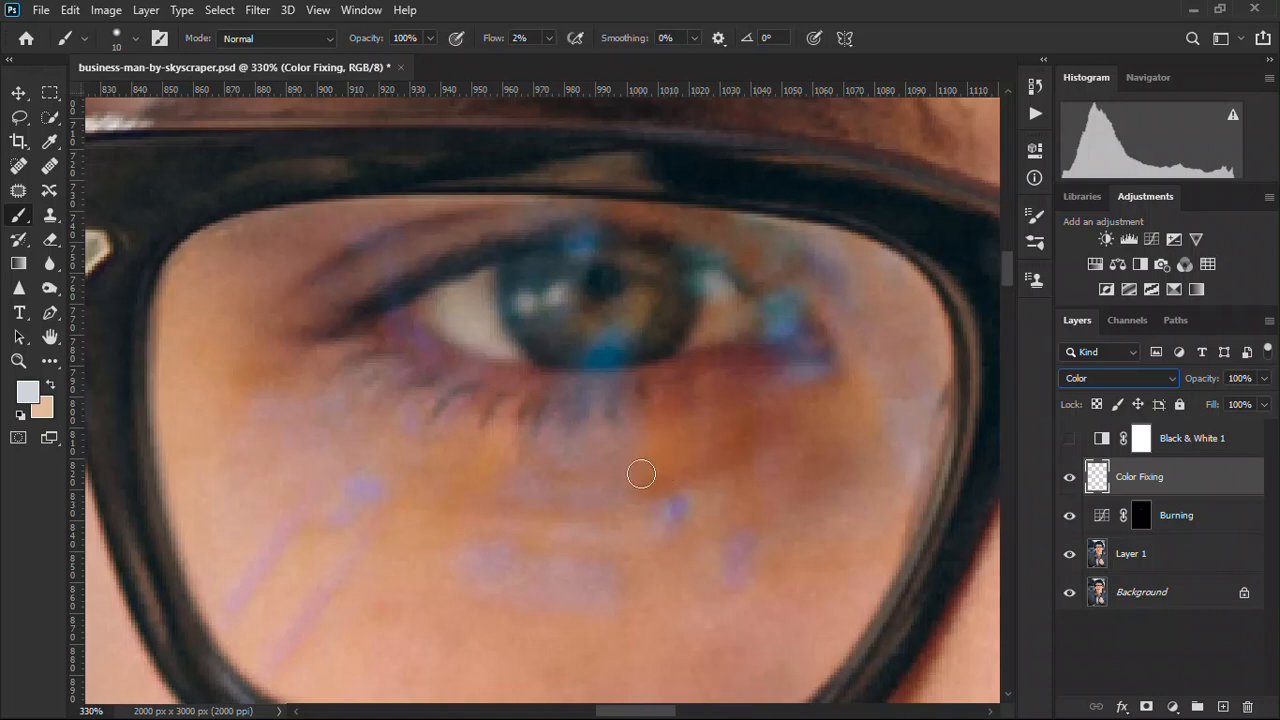
Sample the orange under-eye skin and paint it over the bluish patch below the iris with the brush flow at 10%
mouse_move(718, 460)
left_mouse_down()
mouse_move(737, 463)
mouse_move(663, 445)
left_mouse_up()
left_click(667, 442, "alt")
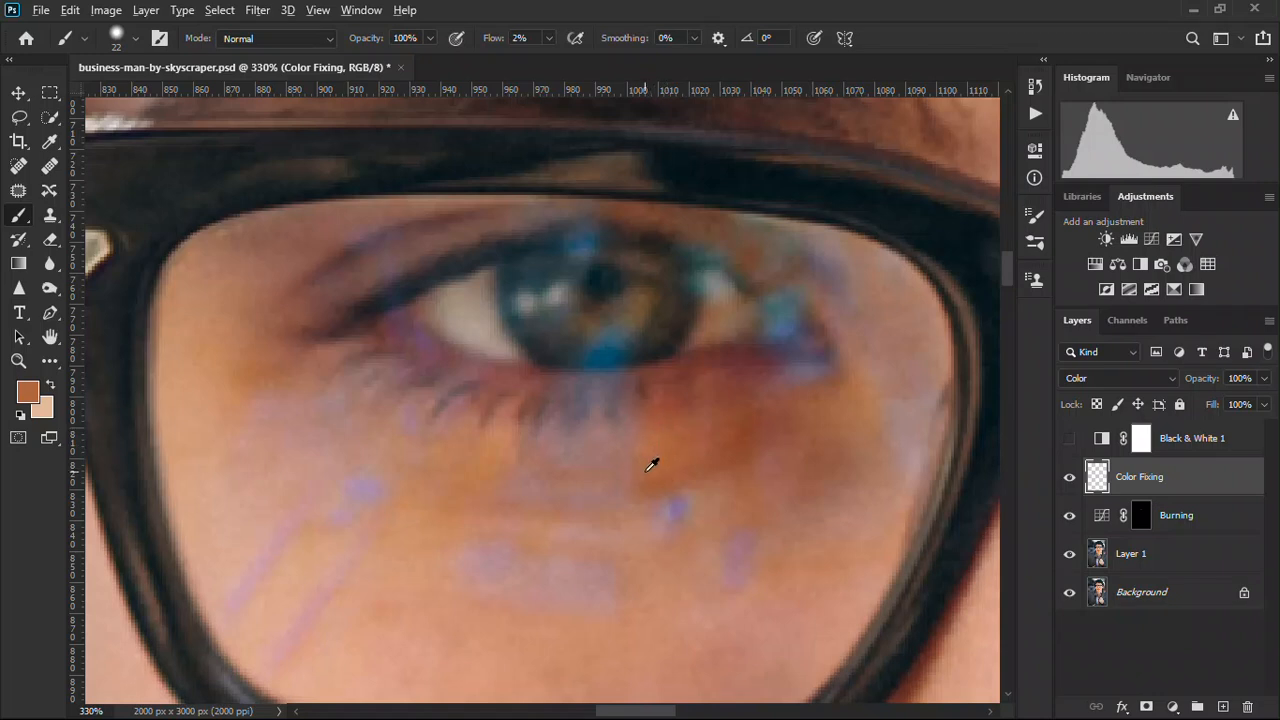
left_click(660, 457, "alt")
left_click(484, 40)
left_click_drag(484, 40, 490, 44)
left_click(573, 507)
mouse_move(627, 473)
left_mouse_down()
mouse_move(615, 471)
mouse_move(624, 427)
mouse_move(557, 423)
mouse_move(506, 500)
left_mouse_up()
mouse_move(557, 434)
left_mouse_down()
mouse_move(551, 477)
mouse_move(531, 491)
left_mouse_up()
left_click(486, 494)
left_click(589, 447)
mouse_move(589, 447)
left_mouse_down()
mouse_move(526, 463)
mouse_move(603, 420)
mouse_move(646, 371)
mouse_move(557, 397)
mouse_move(562, 435)
mouse_move(550, 428)
left_mouse_up()
Sample the reddish lower lid tone and paint it over the bluish lower lashes with a 14 px brush
left_click(670, 374, "alt")
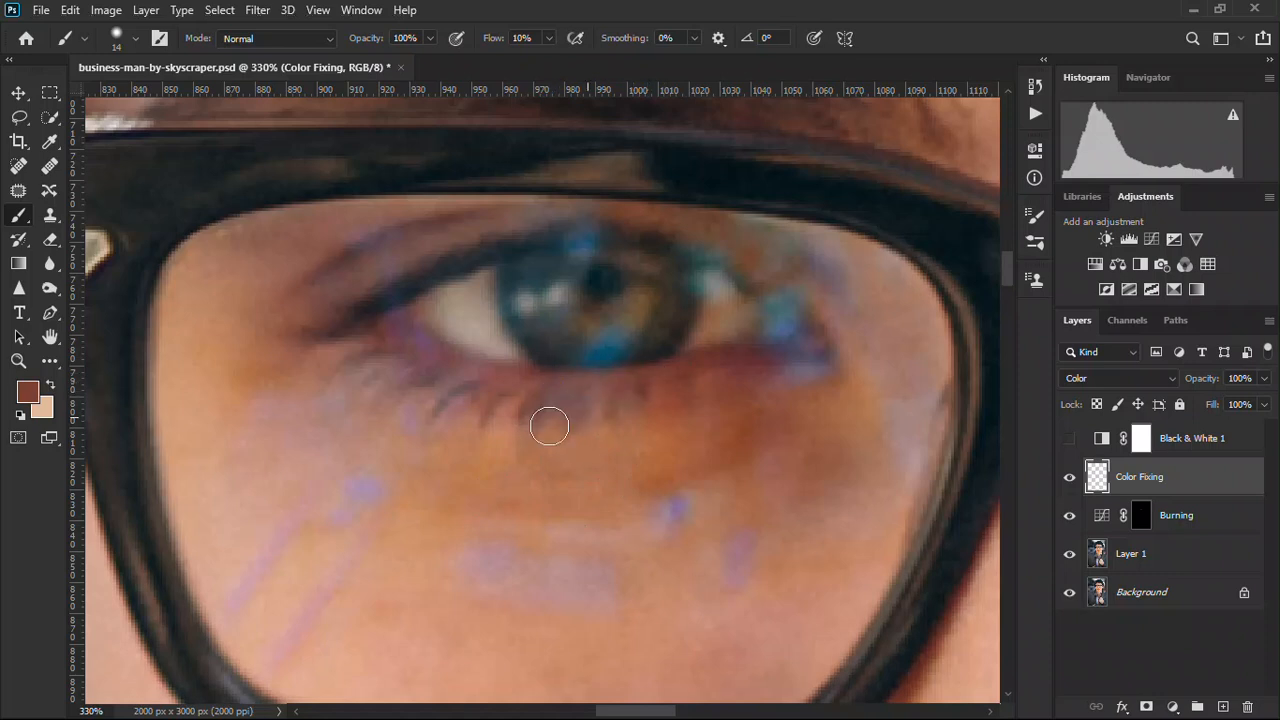
left_click(676, 374, "alt")
mouse_move(632, 396)
left_mouse_down()
mouse_move(541, 405)
mouse_move(647, 401)
mouse_move(583, 410)
mouse_move(616, 381)
mouse_move(582, 441)
mouse_move(581, 398)
mouse_move(553, 409)
mouse_move(587, 376)
mouse_move(590, 414)
left_mouse_up()
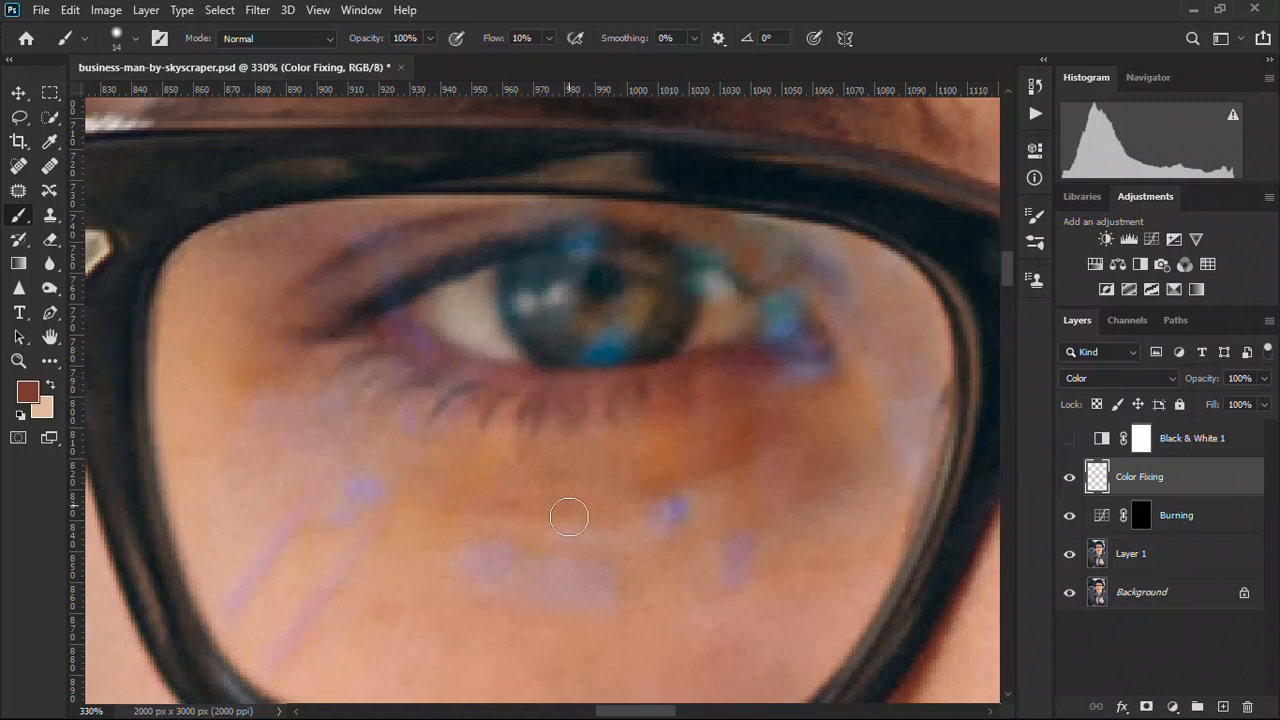
Sample nearby skin tones and paint over the bluish-purple spots below the eye, enlarging the brush to 18 px
left_click(740, 484, "alt")
mouse_move(677, 508)
left_mouse_down()
mouse_move(622, 553)
mouse_move(700, 516)
mouse_move(660, 523)
left_mouse_up()
left_click(720, 494, "alt")
right_click(720, 494, "alt")
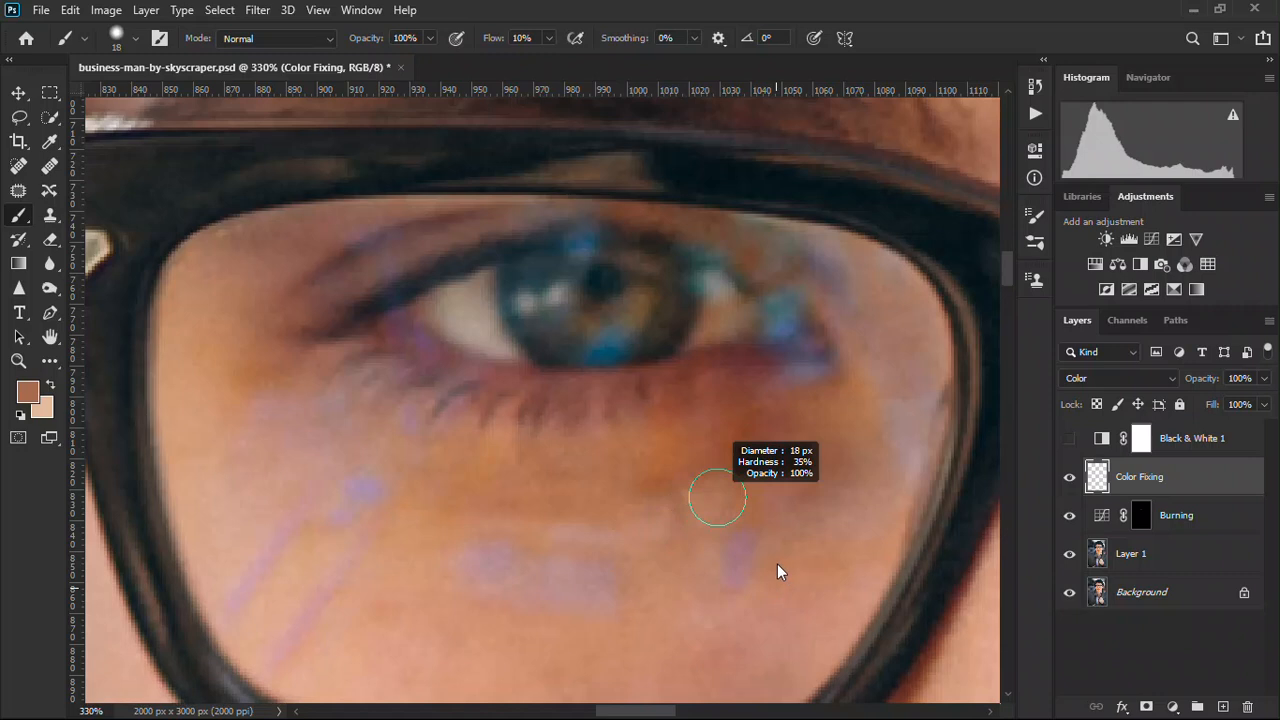
mouse_move(745, 521)
left_mouse_down()
mouse_move(736, 568)
mouse_move(730, 523)
mouse_move(726, 568)
mouse_move(740, 528)
left_mouse_up()
left_click(590, 632, "alt")
mouse_move(568, 576)
left_mouse_down()
mouse_move(406, 540)
mouse_move(628, 553)
mouse_move(526, 529)
mouse_move(471, 563)
mouse_move(491, 574)
mouse_move(399, 585)
mouse_move(529, 591)
mouse_move(414, 569)
mouse_move(569, 526)
mouse_move(607, 557)
mouse_move(680, 578)
left_mouse_up()
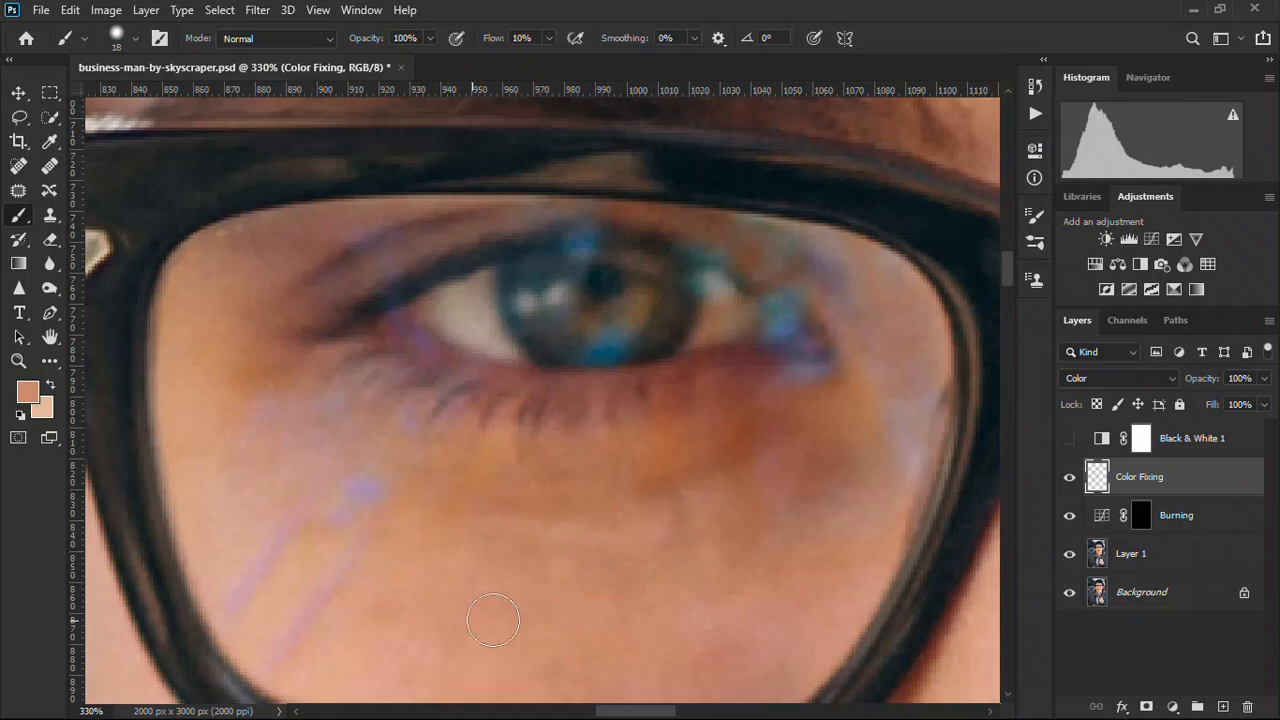
Sample the peach cheek tone and paint it over the purple streaks and blue spot on the outer cheek with an enlarged brush
left_click(309, 566, "alt")
mouse_move(390, 528)
left_mouse_down()
mouse_move(244, 661)
mouse_move(328, 561)
mouse_move(283, 661)
mouse_move(346, 554)
mouse_move(283, 673)
mouse_move(331, 583)
mouse_move(313, 627)
mouse_move(281, 633)
mouse_move(236, 608)
mouse_move(301, 502)
mouse_move(245, 599)
mouse_move(217, 619)
mouse_move(222, 603)
mouse_move(262, 646)
mouse_move(262, 522)
mouse_move(375, 484)
mouse_move(322, 504)
mouse_move(253, 504)
left_mouse_up()
left_click_drag(341, 439, 359, 445)
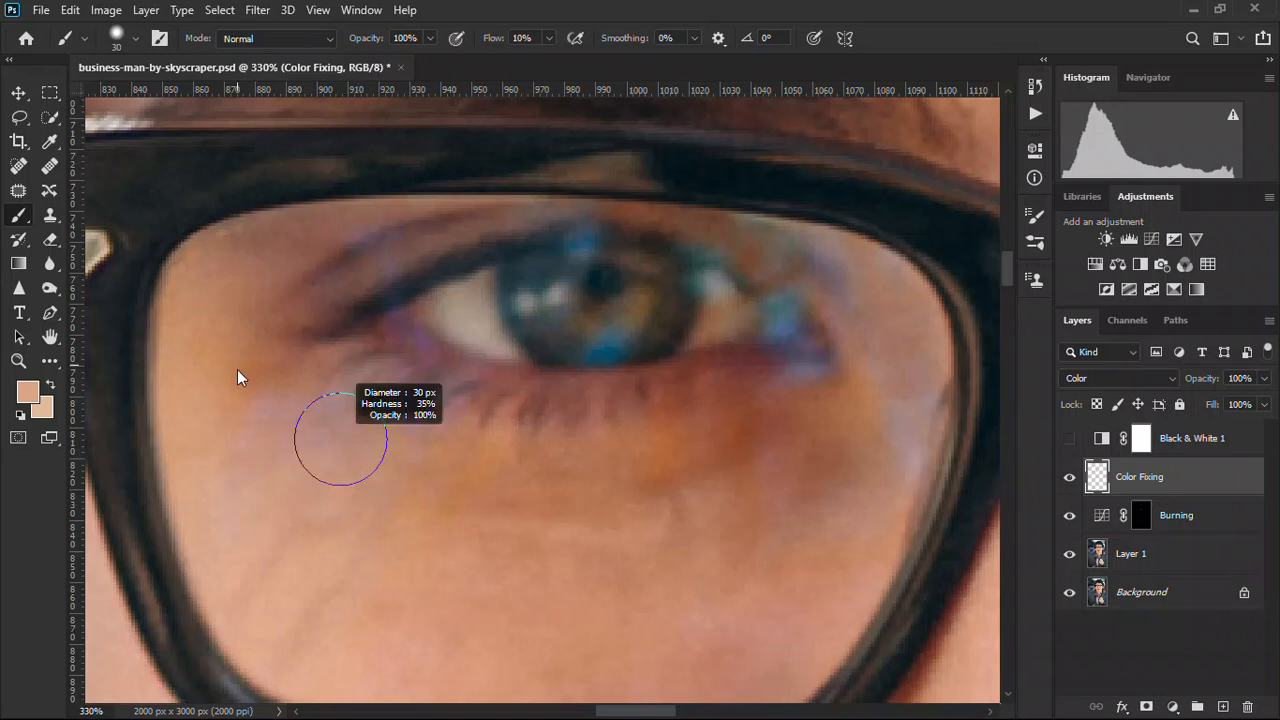
mouse_move(255, 375)
left_mouse_down()
mouse_move(428, 460)
mouse_move(255, 372)
mouse_move(398, 548)
left_mouse_up()
Sample the pinkish skin below the eye and even out the colour under the outer eye corner with a 24 px brush
left_click(498, 561, "alt")
left_click_drag(477, 560, 380, 509)
mouse_move(438, 478)
left_mouse_down()
mouse_move(467, 488)
mouse_move(416, 517)
mouse_move(434, 515)
mouse_move(391, 521)
mouse_move(248, 488)
mouse_move(241, 565)
mouse_move(226, 530)
mouse_move(311, 425)
mouse_move(401, 445)
mouse_move(442, 478)
left_mouse_up()
left_click_drag(412, 400, 395, 401)
mouse_move(284, 361)
left_mouse_down()
mouse_move(254, 403)
mouse_move(263, 374)
left_mouse_up()
Sample the skin below the outer eye corner and dab it over the surrounding discoloured skin and lower lid
left_click(302, 387, "alt")
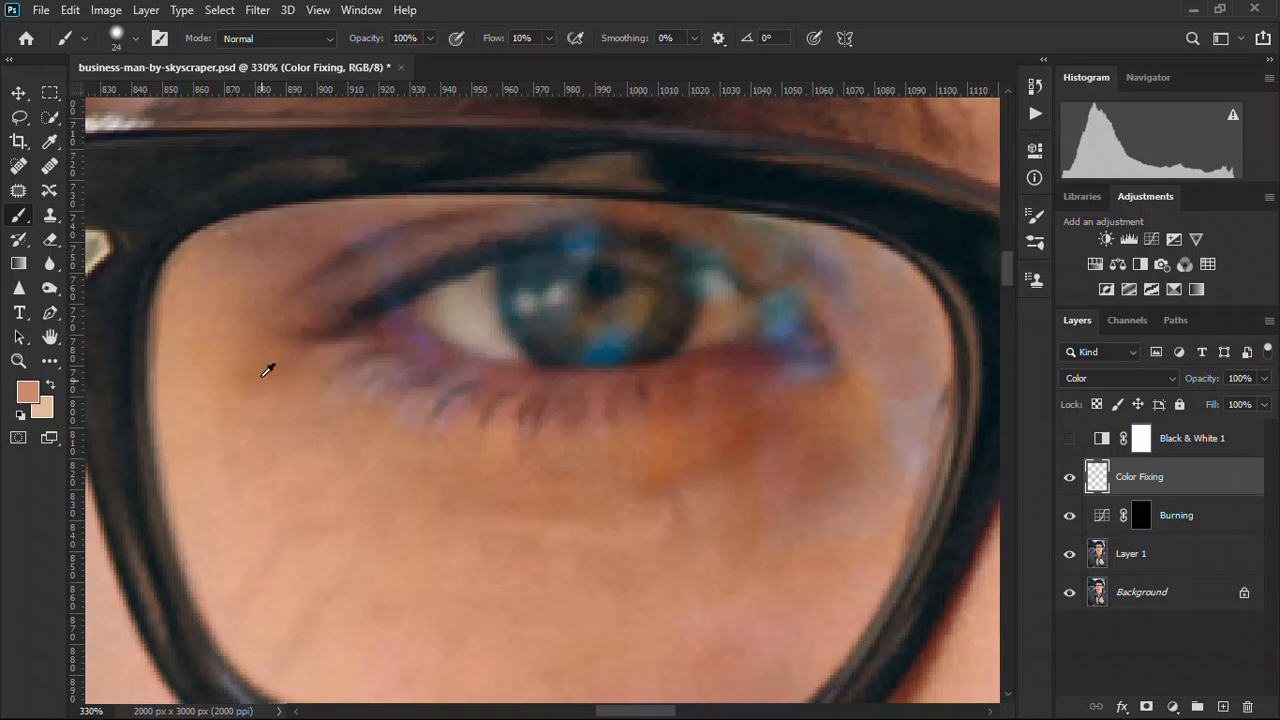
left_click(277, 404)
left_click(243, 482)
left_click(192, 475)
left_click(357, 355)
left_click(418, 358)
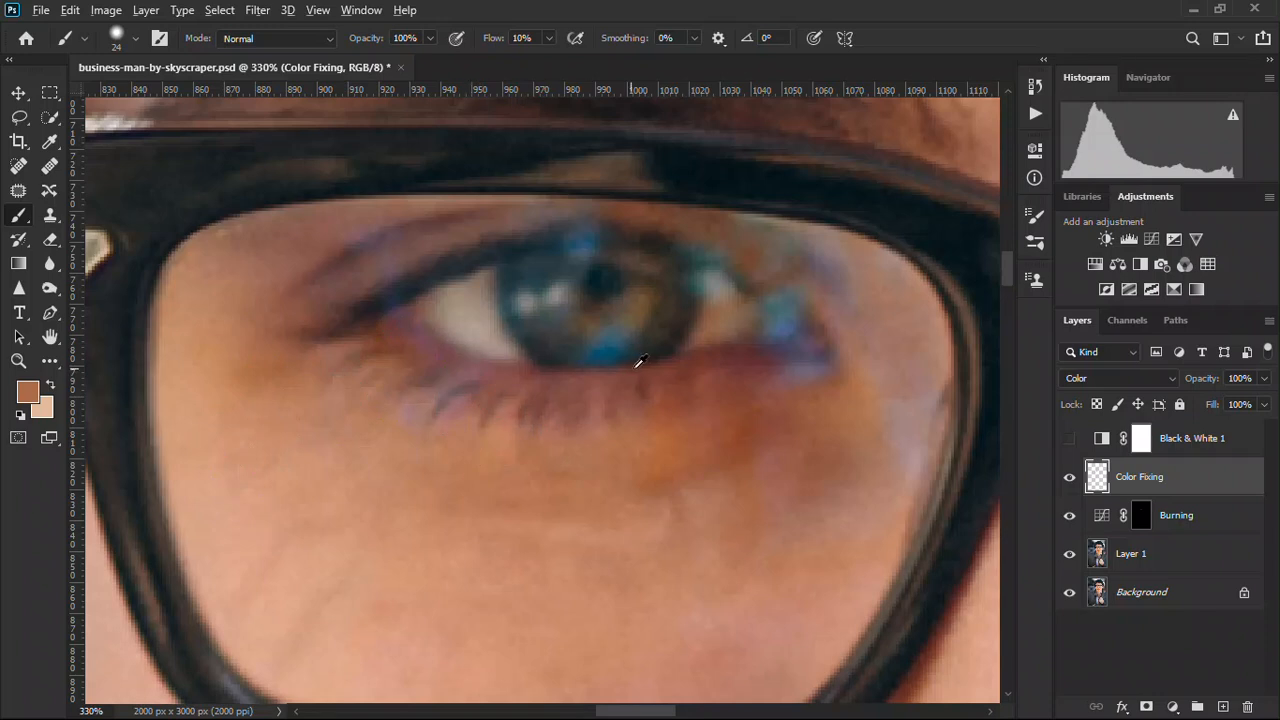
Sample reddish tones below the iris and paint over the purple outer lower lid and lashes with a 10 px brush
left_click(680, 360, "alt")
right_click(433, 385, "alt")
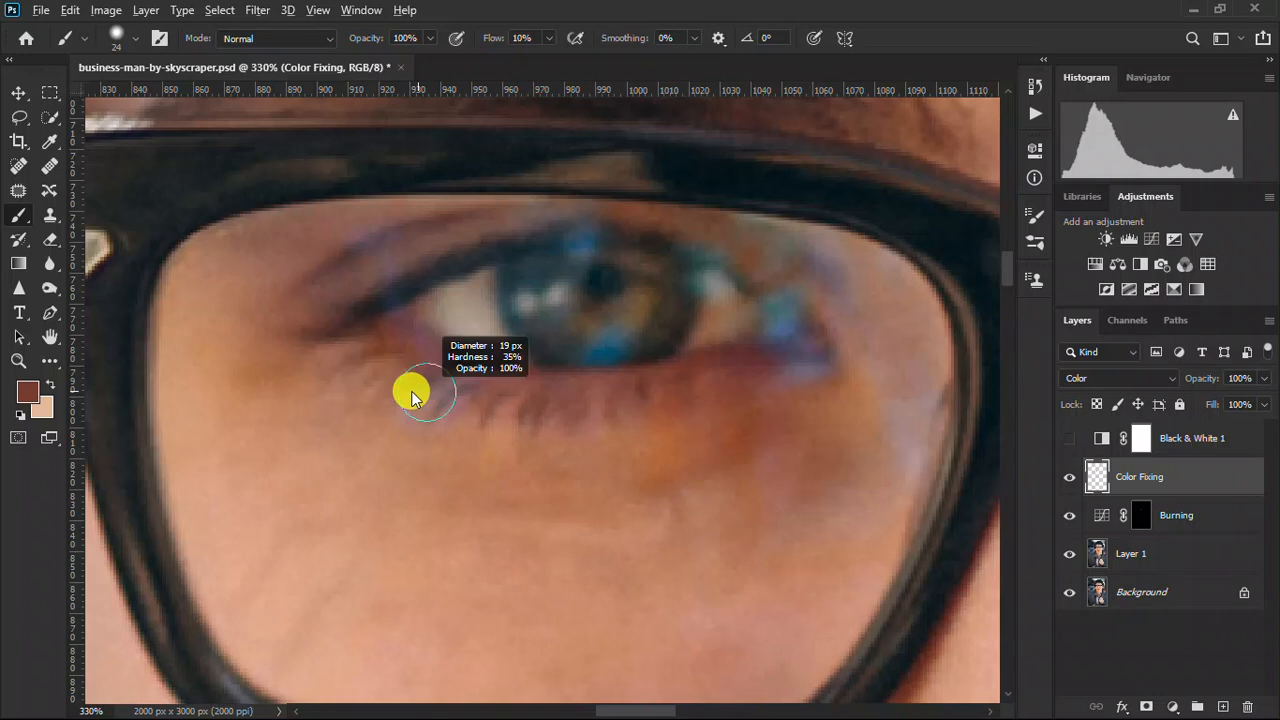
mouse_move(407, 428)
left_mouse_down()
mouse_move(397, 420)
mouse_move(446, 389)
mouse_move(408, 414)
mouse_move(437, 380)
mouse_move(397, 426)
mouse_move(425, 399)
mouse_move(415, 433)
mouse_move(474, 376)
mouse_move(435, 418)
left_mouse_up()
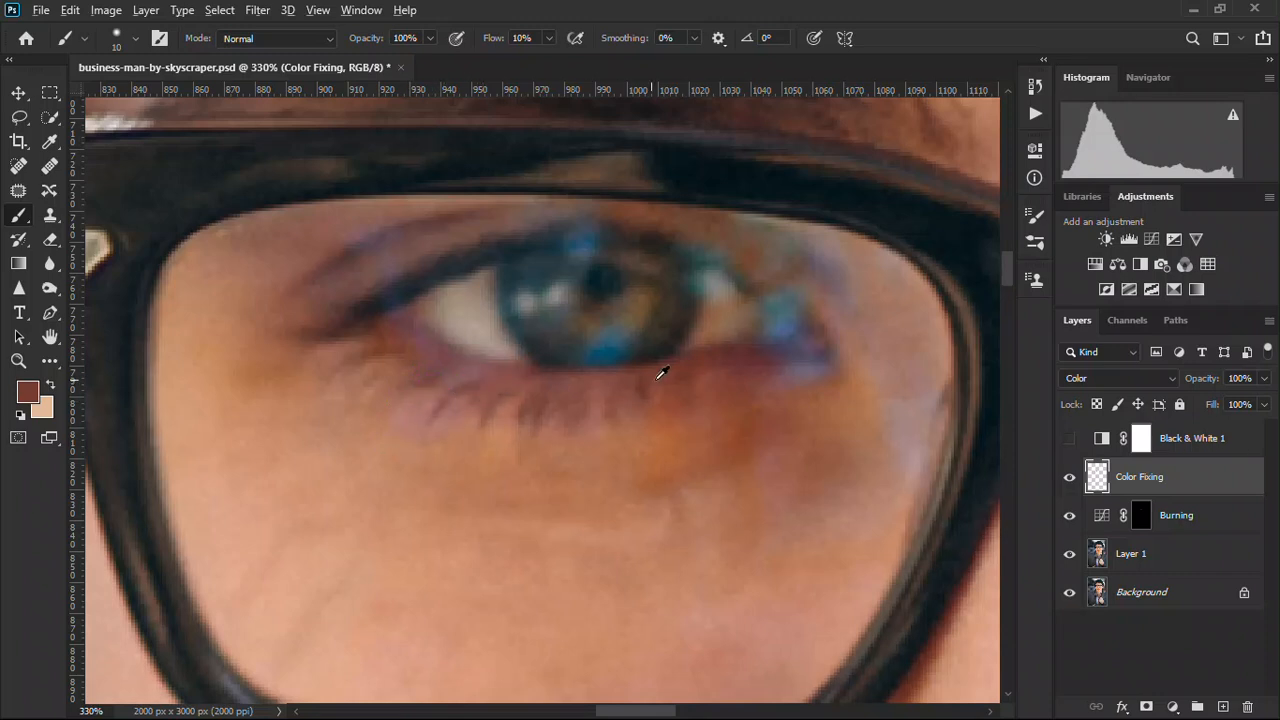
left_click(671, 397, "alt")
mouse_move(416, 403)
left_mouse_down()
mouse_move(453, 378)
mouse_move(410, 413)
mouse_move(459, 367)
mouse_move(473, 408)
mouse_move(422, 401)
left_mouse_up()
left_click_drag(418, 351, 417, 337)
Paint sampled outer-lid skin over the bluish upper eyelid crease and sampled dark lash colour over the blue spots along the upper lash line
left_click(268, 300, "alt")
mouse_move(351, 260)
left_mouse_down()
mouse_move(400, 220)
mouse_move(431, 214)
mouse_move(400, 220)
mouse_move(457, 234)
mouse_move(449, 226)
mouse_move(500, 212)
mouse_move(583, 206)
mouse_move(516, 236)
left_mouse_up()
left_click(368, 301, "alt")
mouse_move(372, 300)
left_mouse_down()
mouse_move(379, 311)
mouse_move(362, 307)
left_mouse_up()
mouse_move(566, 234)
left_mouse_down()
mouse_move(629, 221)
mouse_move(530, 240)
mouse_move(645, 238)
mouse_move(537, 229)
left_mouse_up()
mouse_move(655, 236)
left_mouse_down()
mouse_move(734, 259)
mouse_move(699, 262)
left_mouse_up()
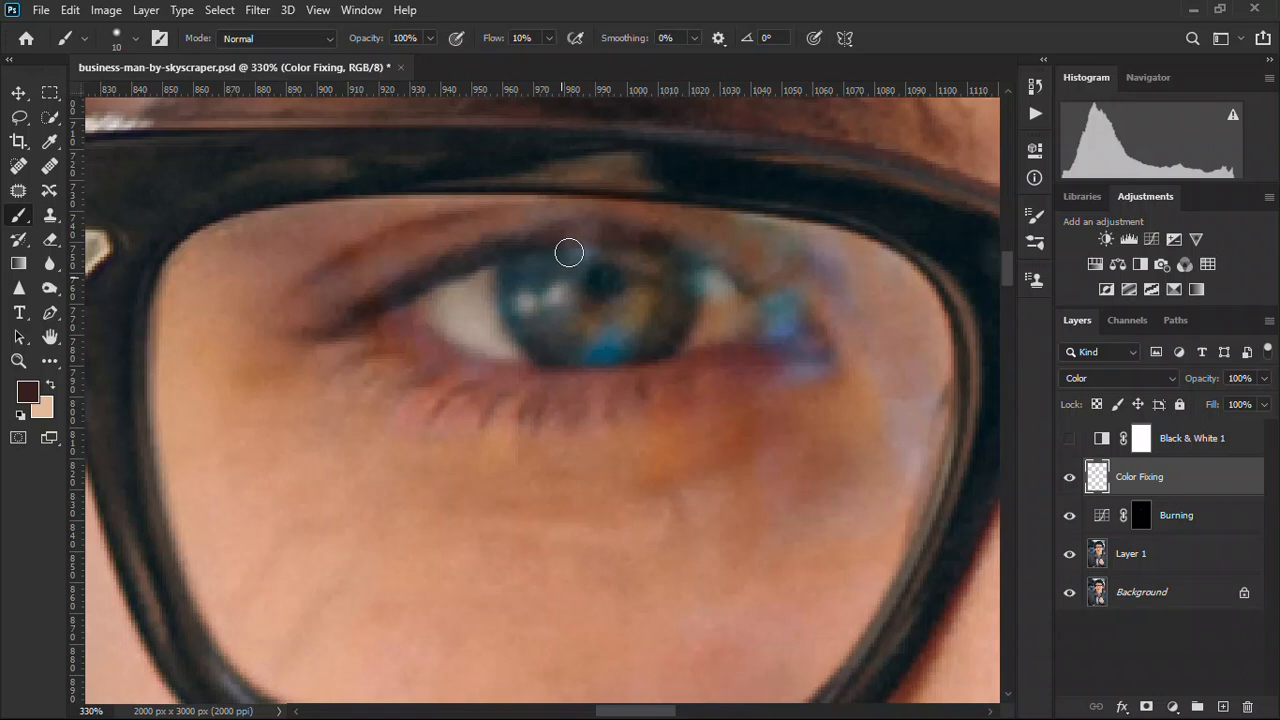
Paint white on the Burning layer's mask to darken the upper lash line above the iris with a 10 px brush at 4% flow
left_click(1143, 520)
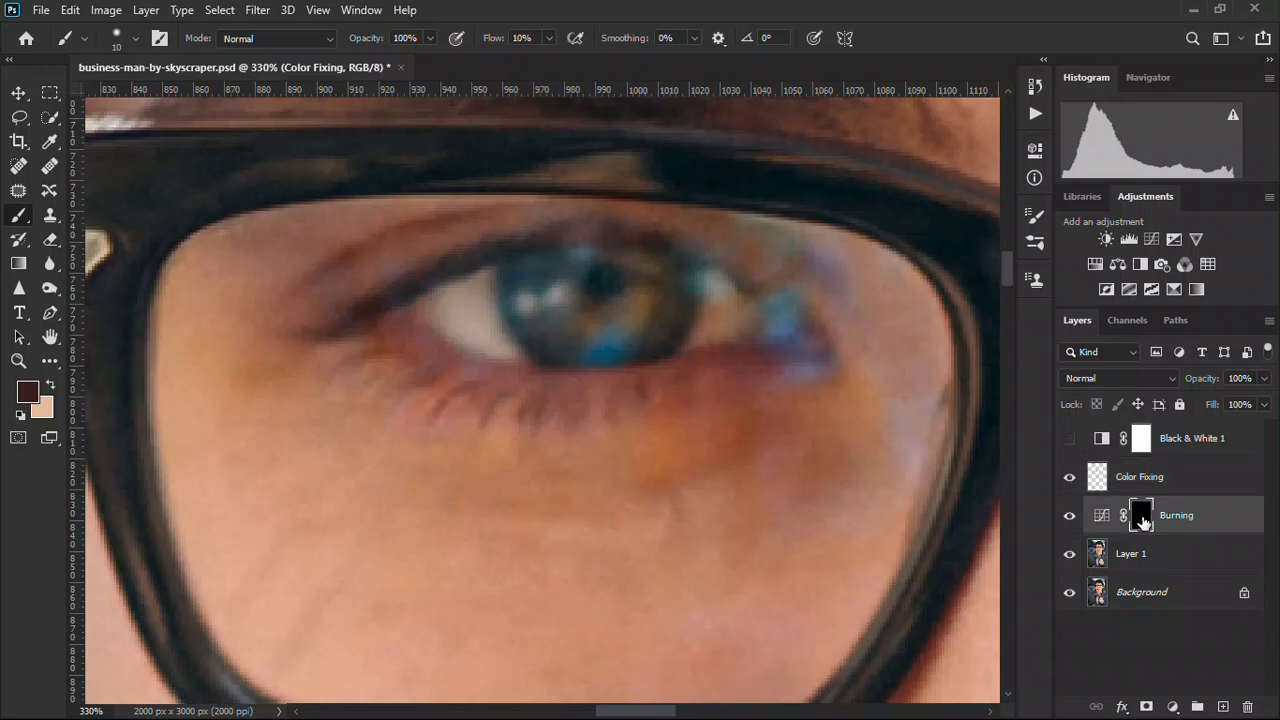
right_click(609, 238, "alt")
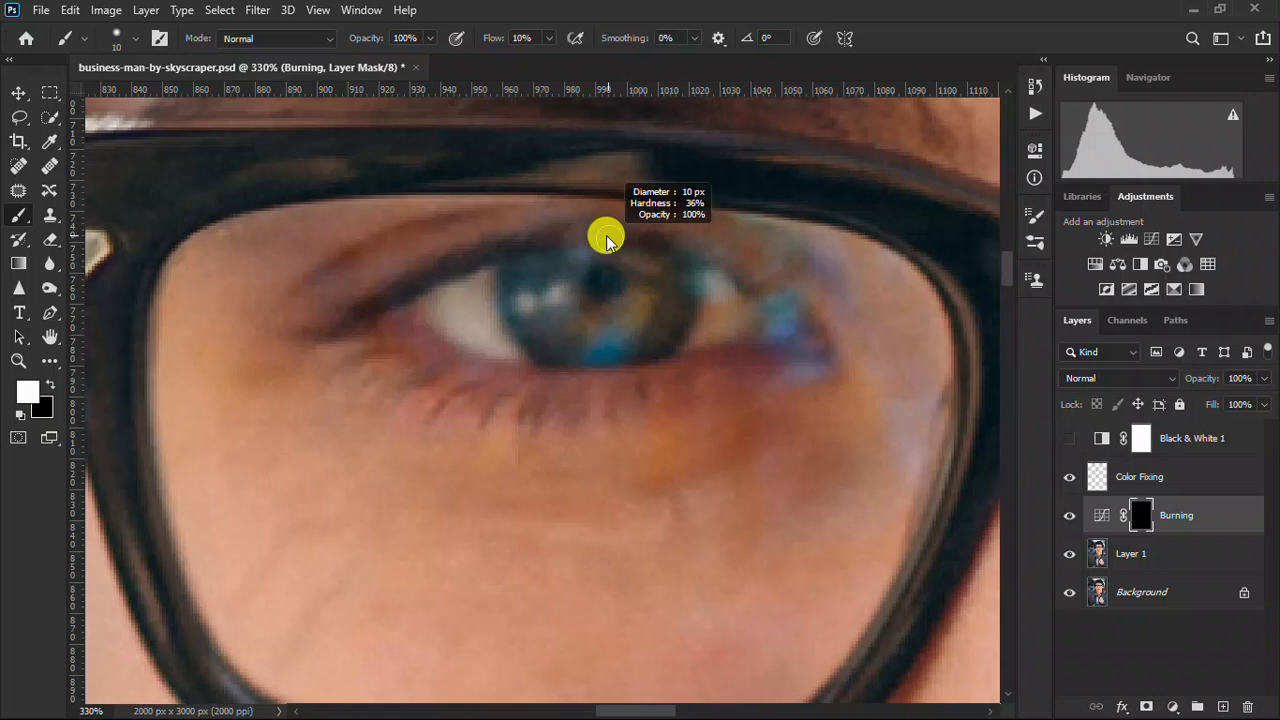
mouse_move(579, 232)
left_mouse_down()
mouse_move(611, 225)
mouse_move(551, 238)
left_mouse_up()
left_click_drag(503, 38, 506, 38)
mouse_move(575, 225)
left_mouse_down()
mouse_move(599, 240)
mouse_move(576, 238)
left_mouse_up()
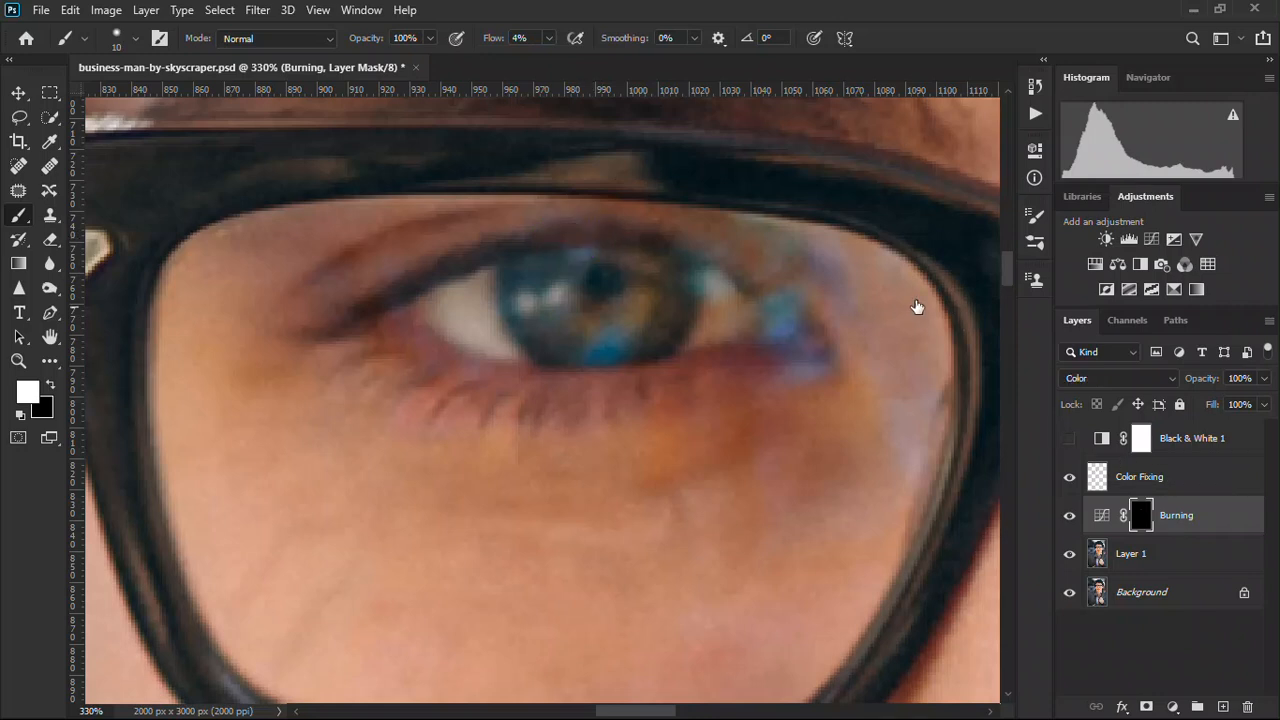
On the Color Fixing layer, paint sampled skin tones over the bluish skin beside and below the inner eye corner at 4% flow
key("alt+bracketright")
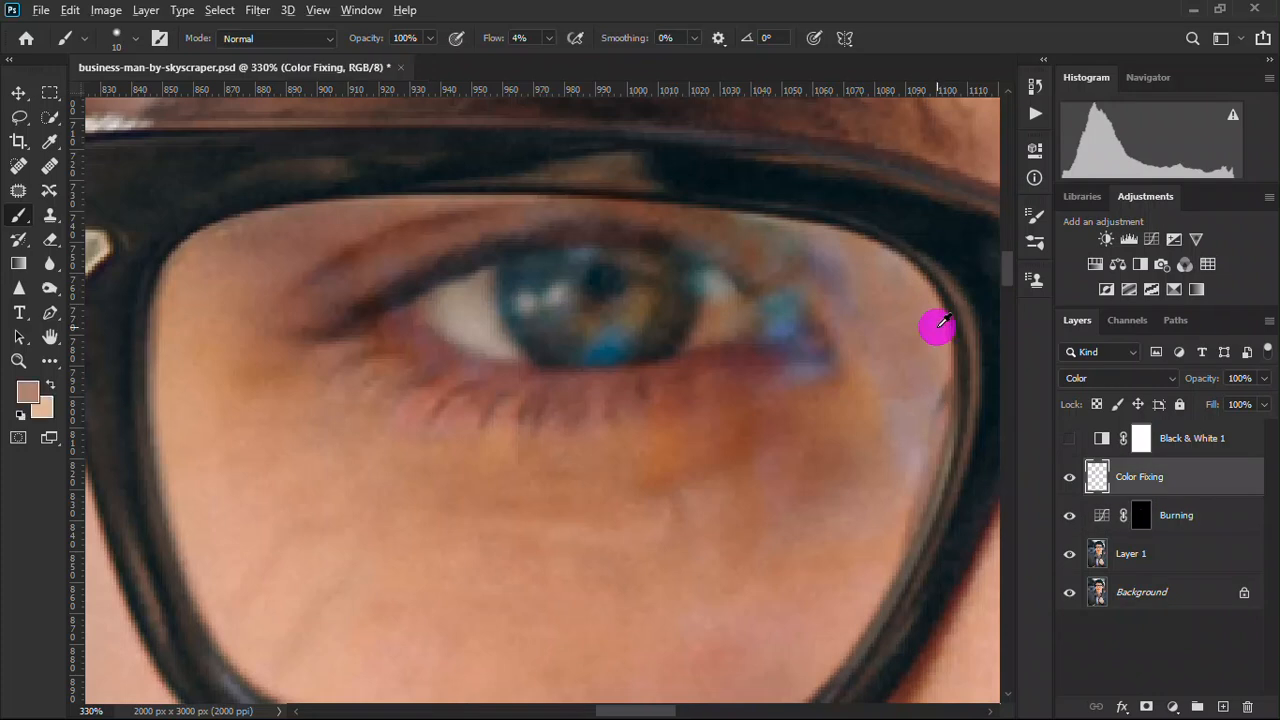
mouse_move(895, 308)
left_mouse_down()
mouse_move(774, 234)
mouse_move(870, 289)
mouse_move(747, 227)
mouse_move(847, 287)
mouse_move(723, 273)
mouse_move(793, 291)
mouse_move(759, 253)
mouse_move(780, 236)
mouse_move(931, 285)
mouse_move(931, 301)
mouse_move(918, 311)
mouse_move(803, 275)
mouse_move(873, 350)
mouse_move(845, 285)
left_mouse_up()
left_click_drag(873, 494, 867, 492)
left_click(797, 448, "alt")
mouse_move(775, 456)
left_mouse_down()
mouse_move(760, 503)
mouse_move(796, 502)
mouse_move(790, 462)
left_mouse_up()
left_click_drag(711, 628, 752, 636)
mouse_move(910, 452)
left_mouse_down()
mouse_move(892, 347)
mouse_move(899, 426)
mouse_move(909, 388)
mouse_move(928, 494)
left_mouse_up()
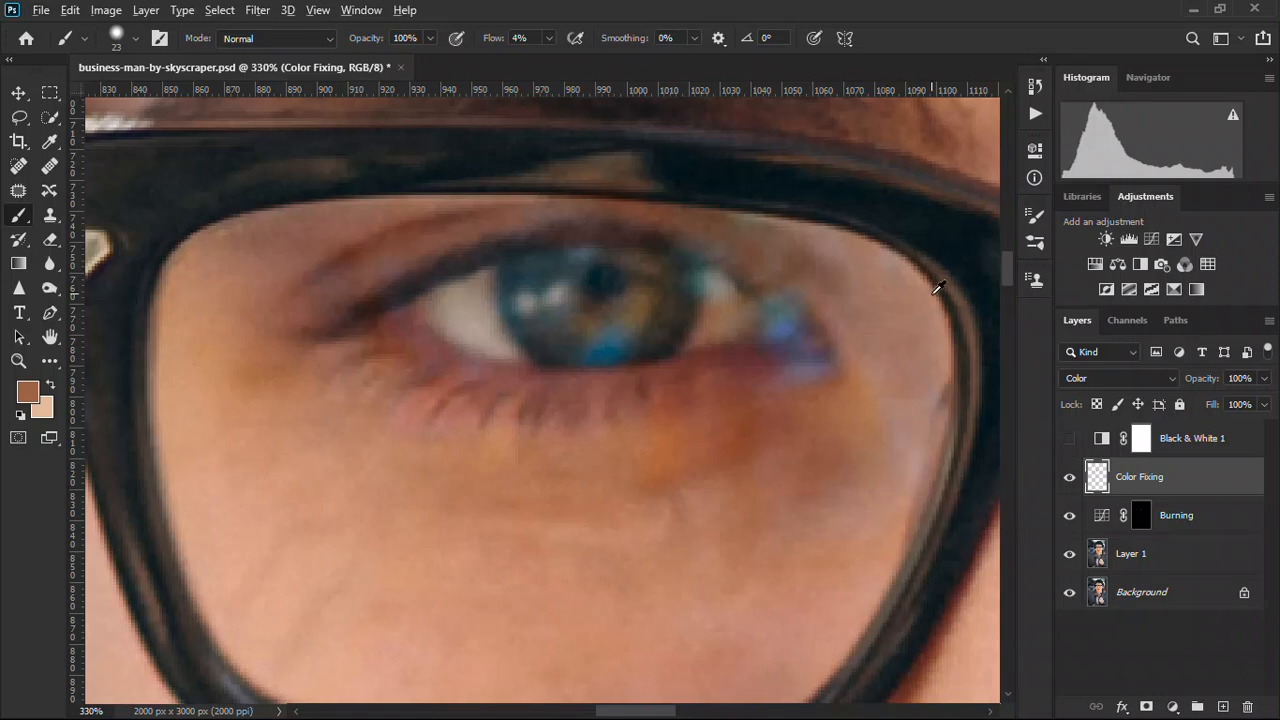
left_click(933, 291, "alt")
mouse_move(906, 356)
left_mouse_down()
mouse_move(905, 492)
mouse_move(879, 332)
mouse_move(897, 374)
mouse_move(896, 432)
mouse_move(882, 345)
mouse_move(924, 442)
mouse_move(867, 291)
mouse_move(763, 232)
mouse_move(890, 273)
mouse_move(849, 292)
mouse_move(827, 329)
mouse_move(780, 330)
left_mouse_up()
Sample the reddish lower lid and paint it over the blue inner eye corner with a 15 px brush at 12% flow
left_click(717, 368, "alt")
right_click(717, 368, "alt")
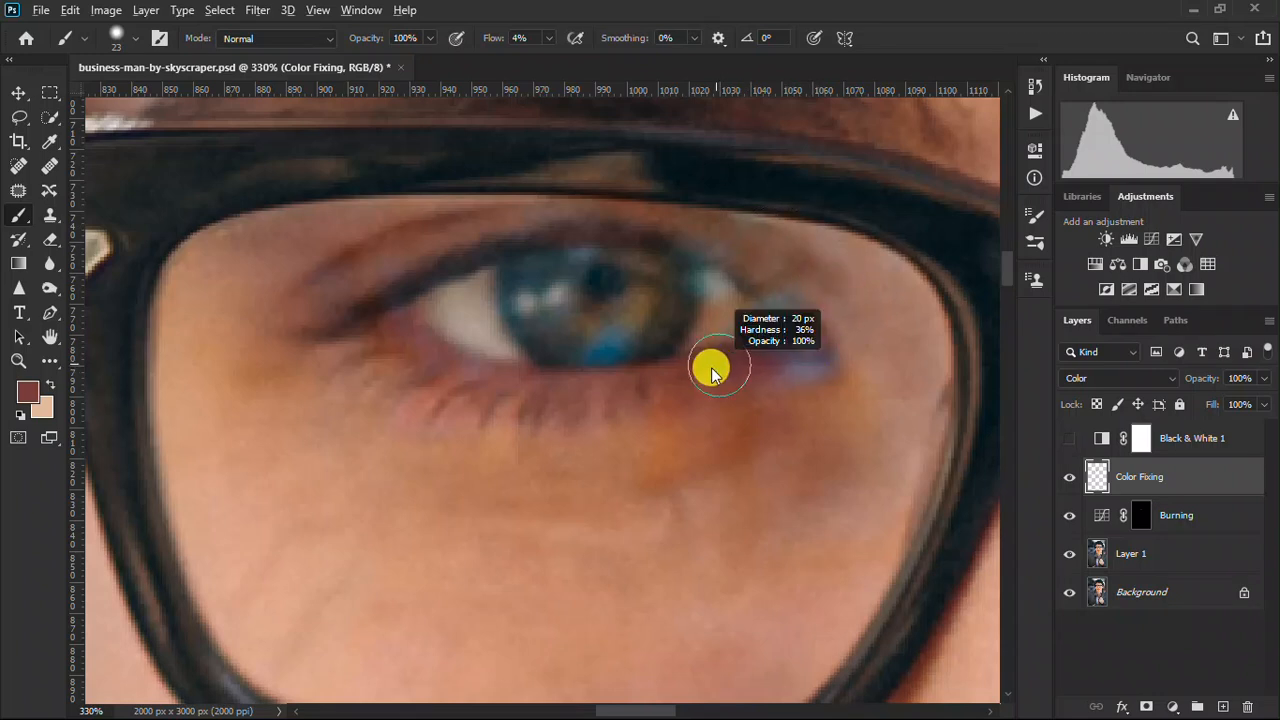
left_click_drag(490, 40, 503, 37)
mouse_move(770, 282)
left_mouse_down()
mouse_move(757, 297)
mouse_move(812, 360)
left_mouse_up()
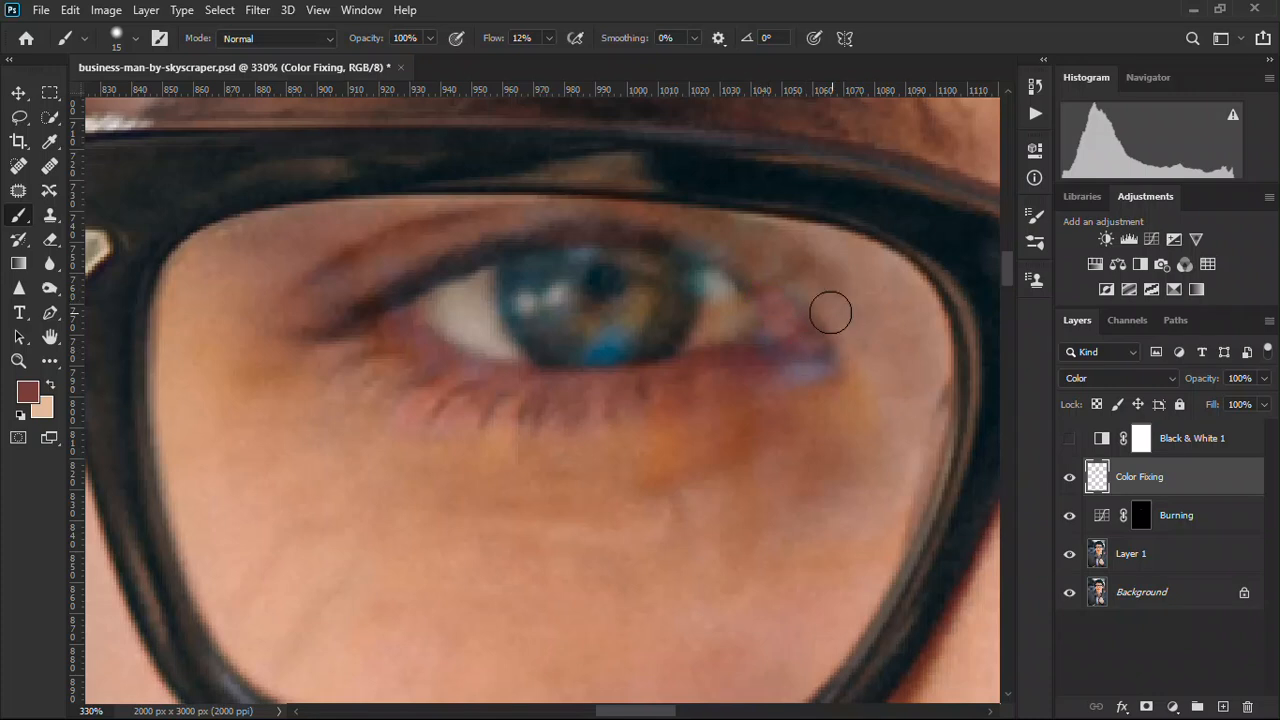
Sample the brown skin above the inner eye corner and paint it over the corner and adjoining lower lid
left_click(733, 345, "alt")
left_click(762, 266, "alt")
mouse_move(764, 306)
left_mouse_down()
mouse_move(819, 342)
mouse_move(762, 286)
mouse_move(797, 328)
mouse_move(769, 335)
mouse_move(784, 363)
mouse_move(778, 326)
mouse_move(761, 359)
mouse_move(817, 363)
left_mouse_up()
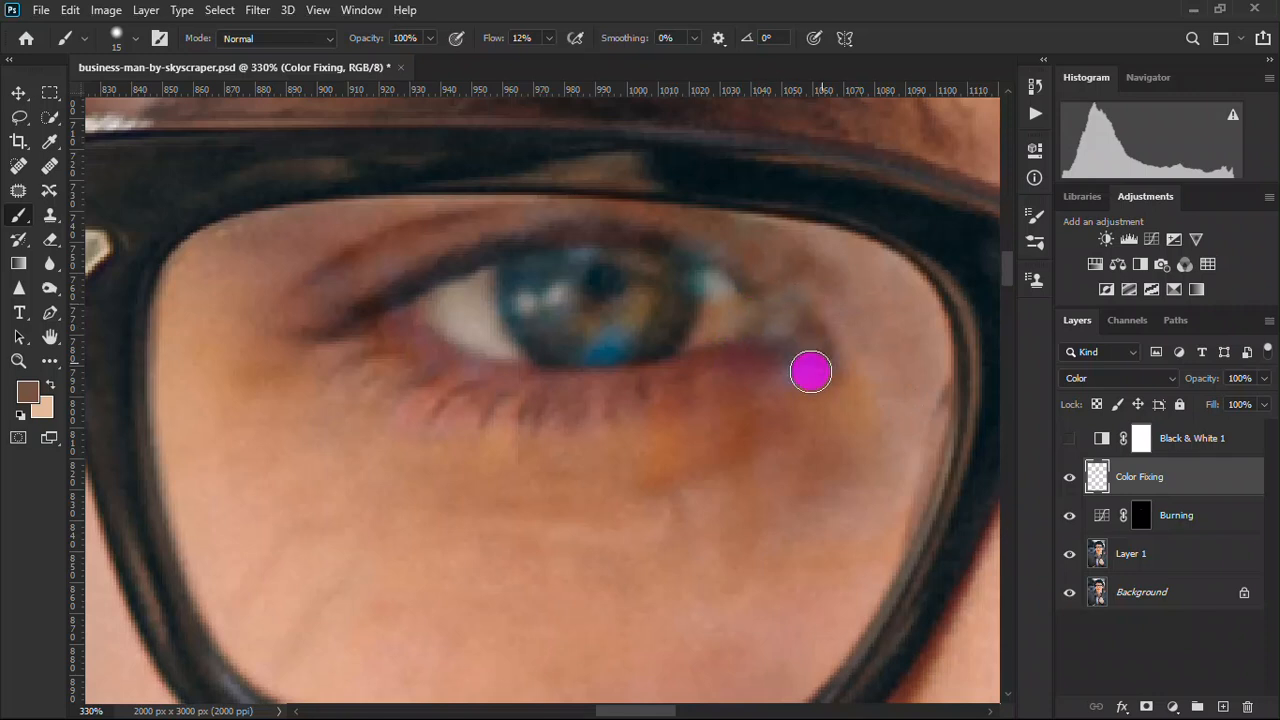
mouse_move(709, 371)
left_mouse_down()
mouse_move(821, 374)
mouse_move(785, 381)
left_mouse_up()
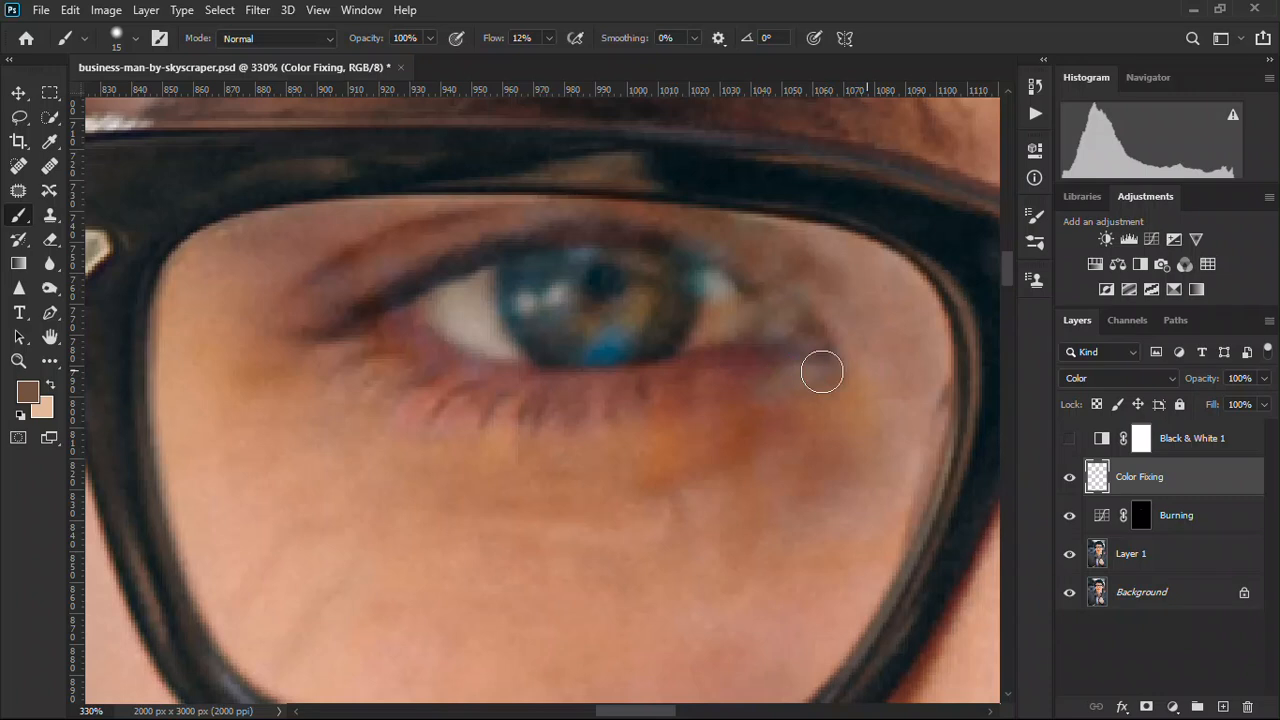
Paint sampled brown iris tones over the blue spots in the iris with a 13 px brush
left_click_drag(625, 326, 611, 328)
mouse_move(624, 328)
left_mouse_down()
mouse_move(580, 339)
mouse_move(636, 325)
mouse_move(581, 324)
mouse_move(533, 349)
mouse_move(650, 347)
mouse_move(580, 357)
mouse_move(651, 345)
mouse_move(556, 345)
mouse_move(664, 338)
mouse_move(686, 280)
mouse_move(674, 245)
mouse_move(687, 291)
mouse_move(664, 268)
mouse_move(633, 346)
mouse_move(571, 356)
mouse_move(612, 356)
mouse_move(545, 356)
mouse_move(554, 334)
mouse_move(533, 327)
mouse_move(525, 266)
mouse_move(533, 312)
mouse_move(546, 294)
mouse_move(521, 266)
mouse_move(516, 314)
mouse_move(534, 307)
mouse_move(520, 256)
mouse_move(506, 301)
mouse_move(519, 319)
mouse_move(535, 314)
mouse_move(520, 261)
mouse_move(549, 330)
mouse_move(511, 275)
mouse_move(548, 343)
mouse_move(527, 282)
mouse_move(546, 343)
mouse_move(557, 266)
mouse_move(557, 277)
mouse_move(606, 246)
mouse_move(631, 291)
left_mouse_up()
left_click(651, 302, "alt")
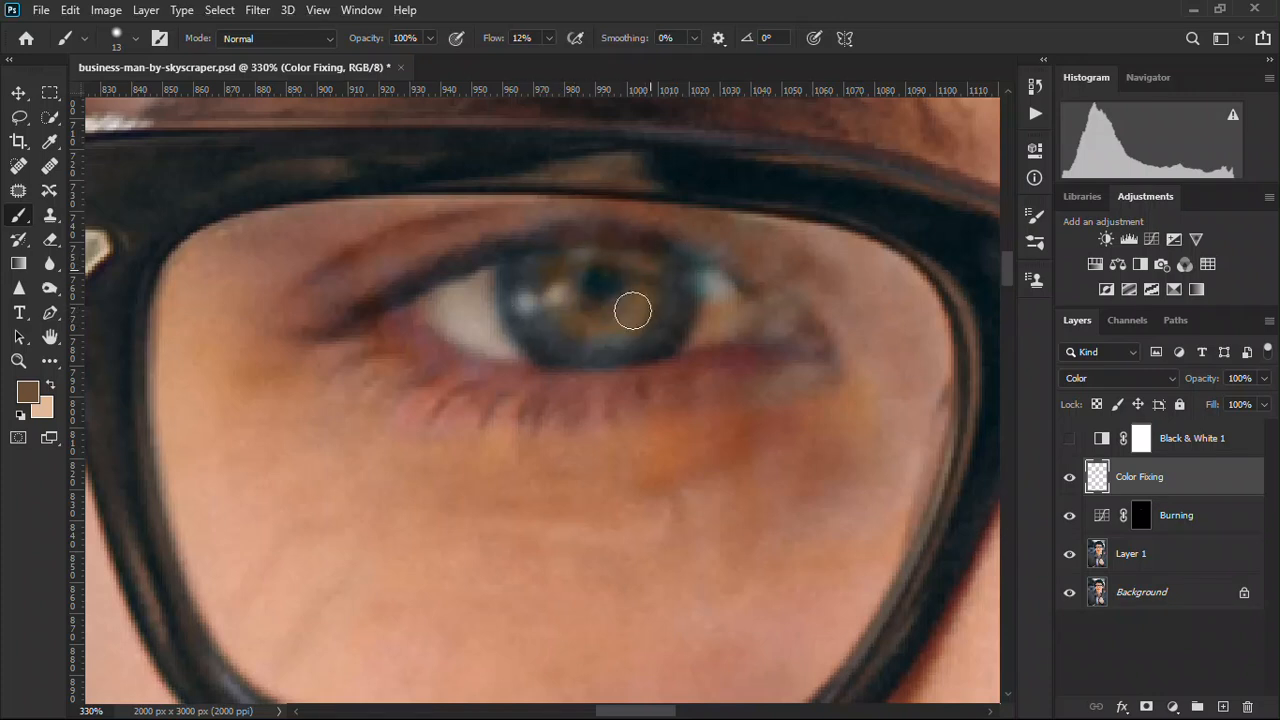
scroll(645, 432, "down", 1)
scroll(643, 503, "down", 2)
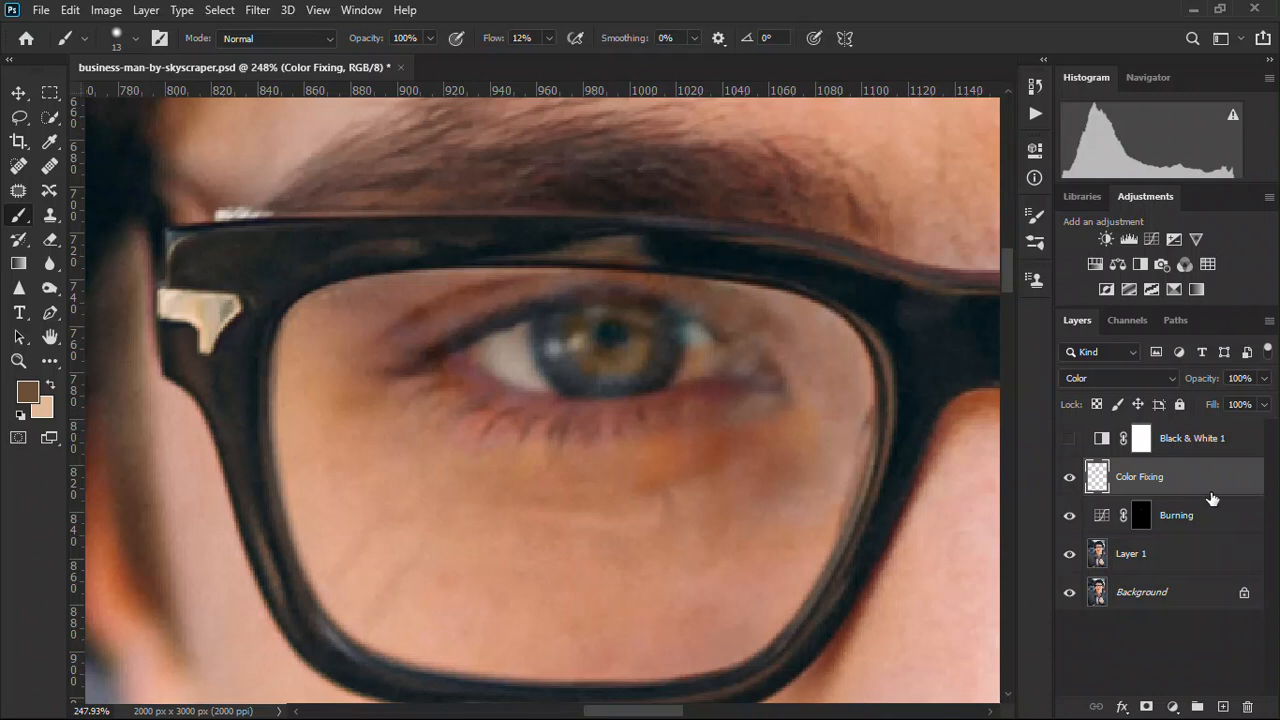
Group all layers above the Background and toggle the group's visibility to compare with the original
left_click(1224, 450, "shift")
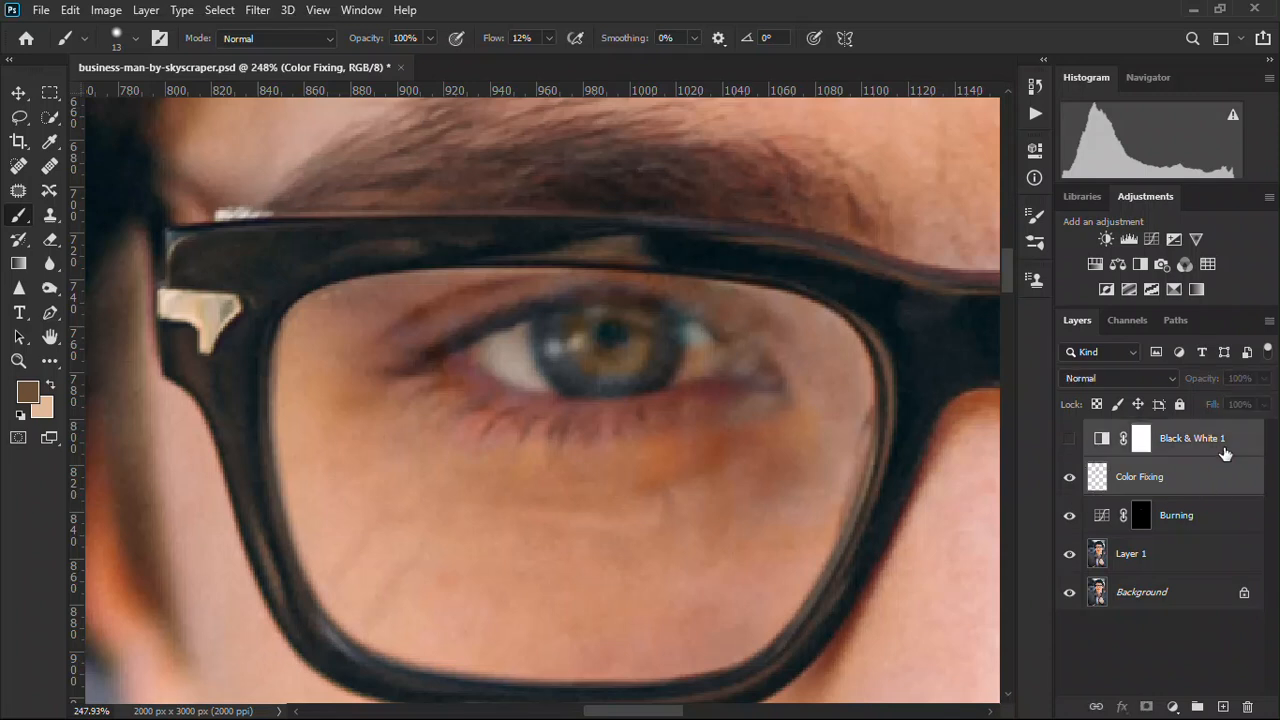
left_click(1212, 518, "shift")
left_click(1188, 561, "shift")
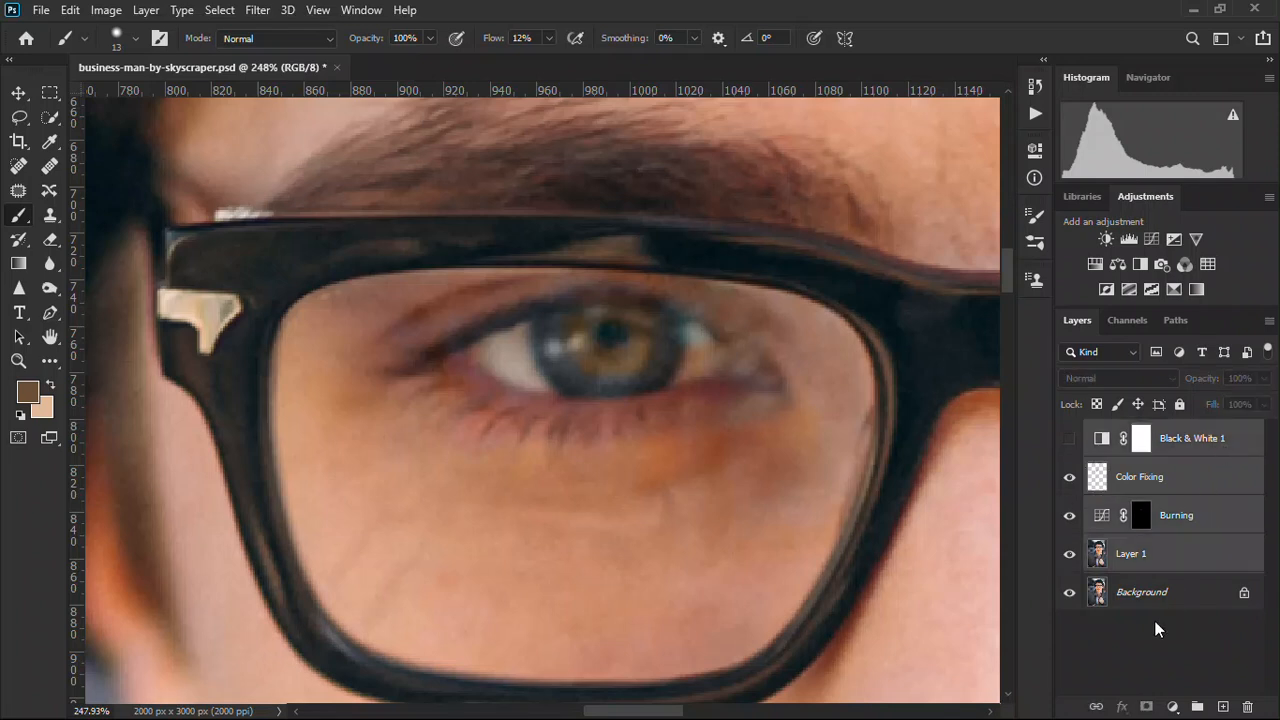
key("ctrl+g")
left_click(1072, 433)
left_click(1072, 433)
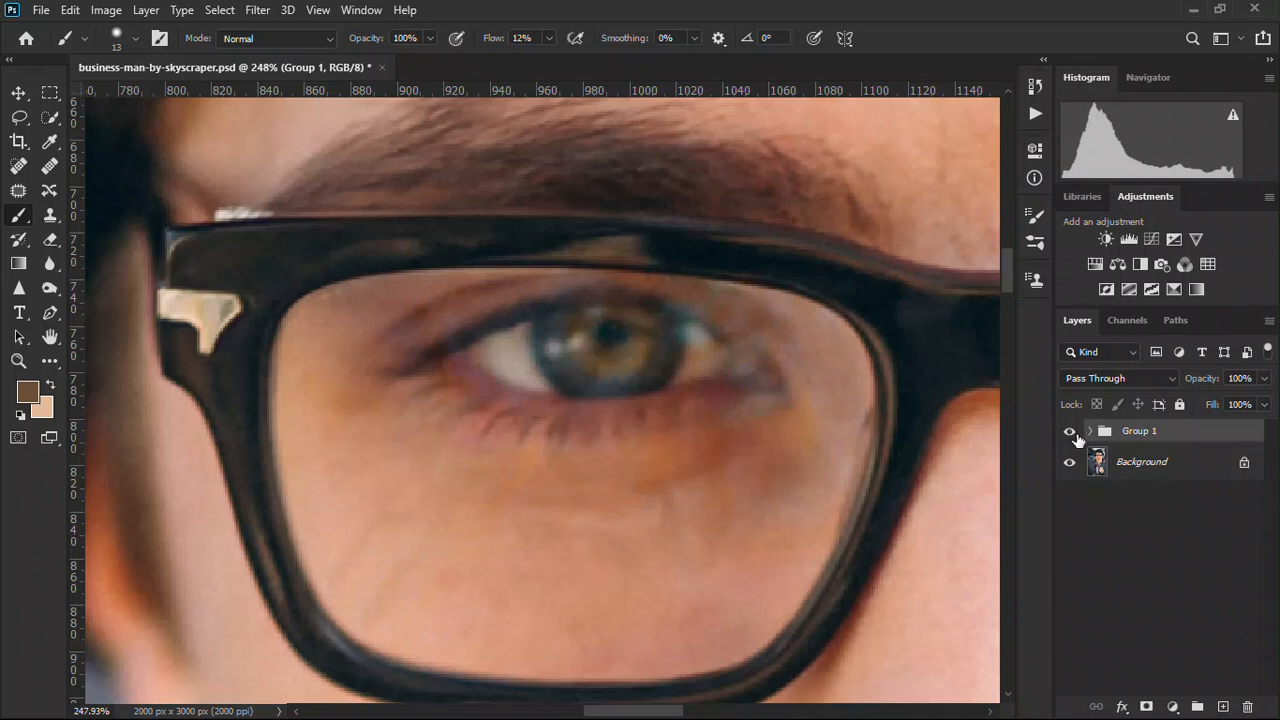
Add a new layer named Fixing directly above Color Fixing inside the group and switch to the Healing Brush
left_click(1090, 431)
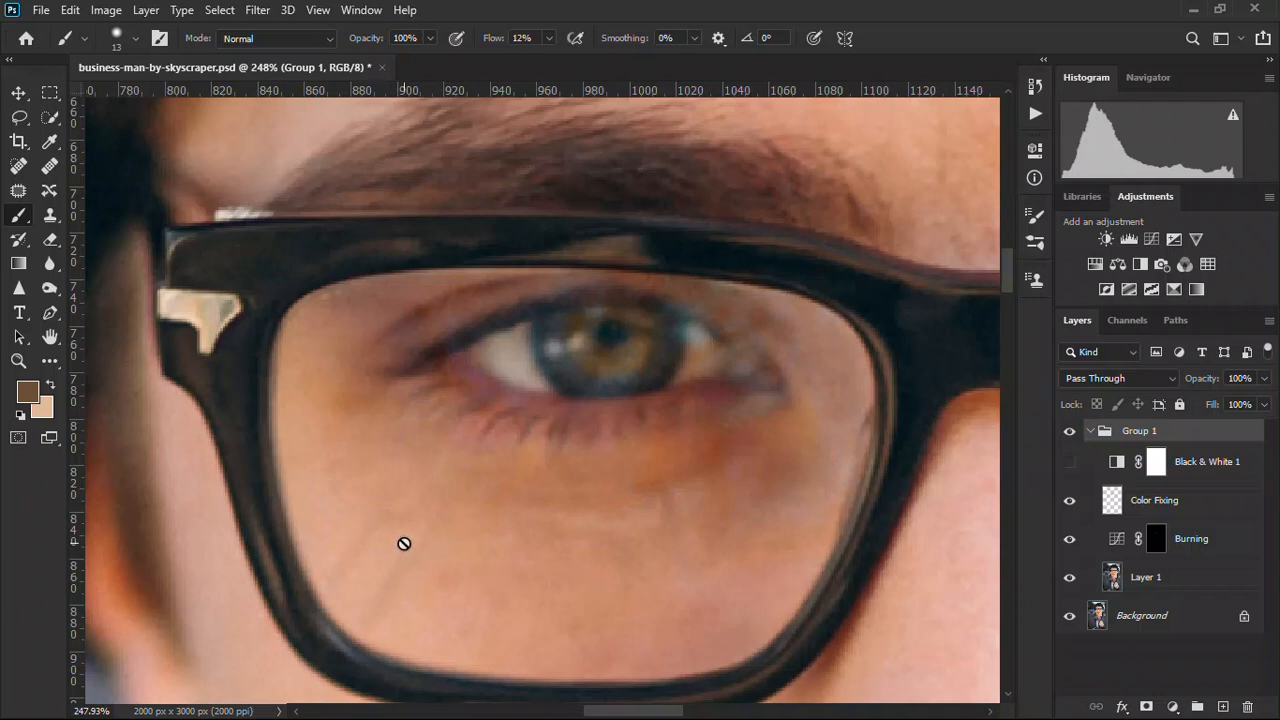
left_click(1238, 547)
left_click(1157, 538)
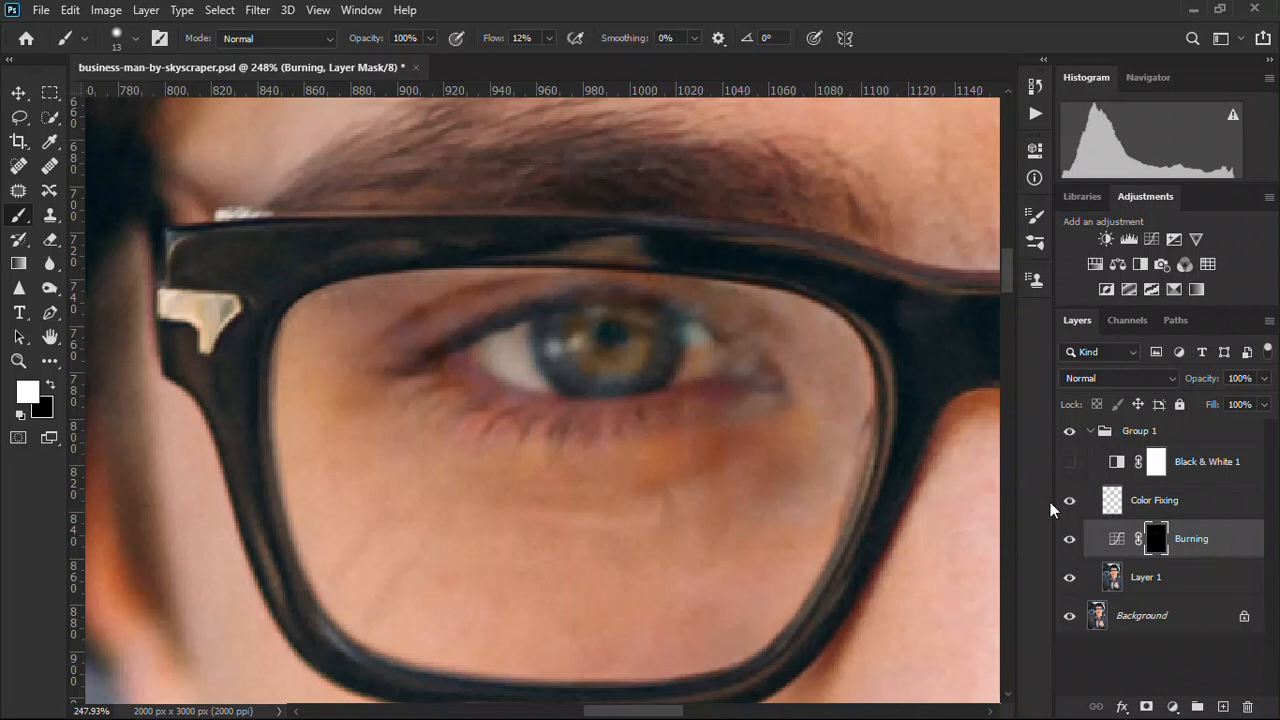
left_click(1210, 510)
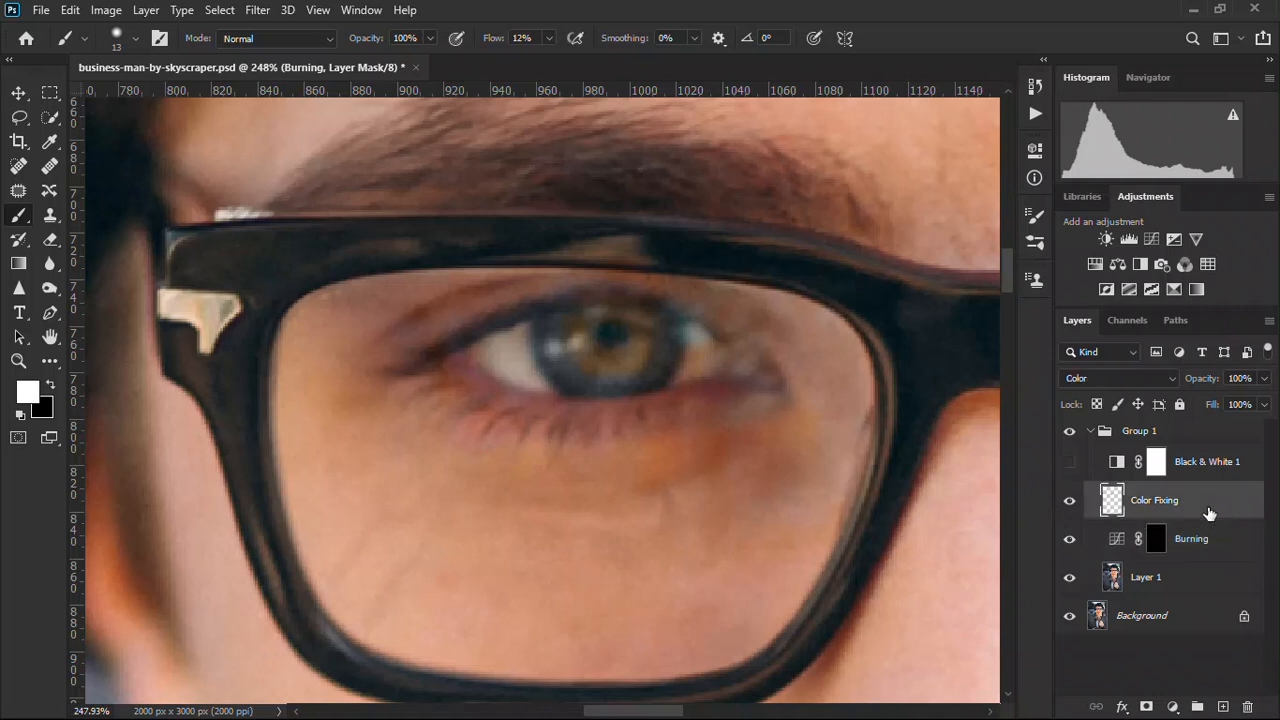
left_click(1228, 707)
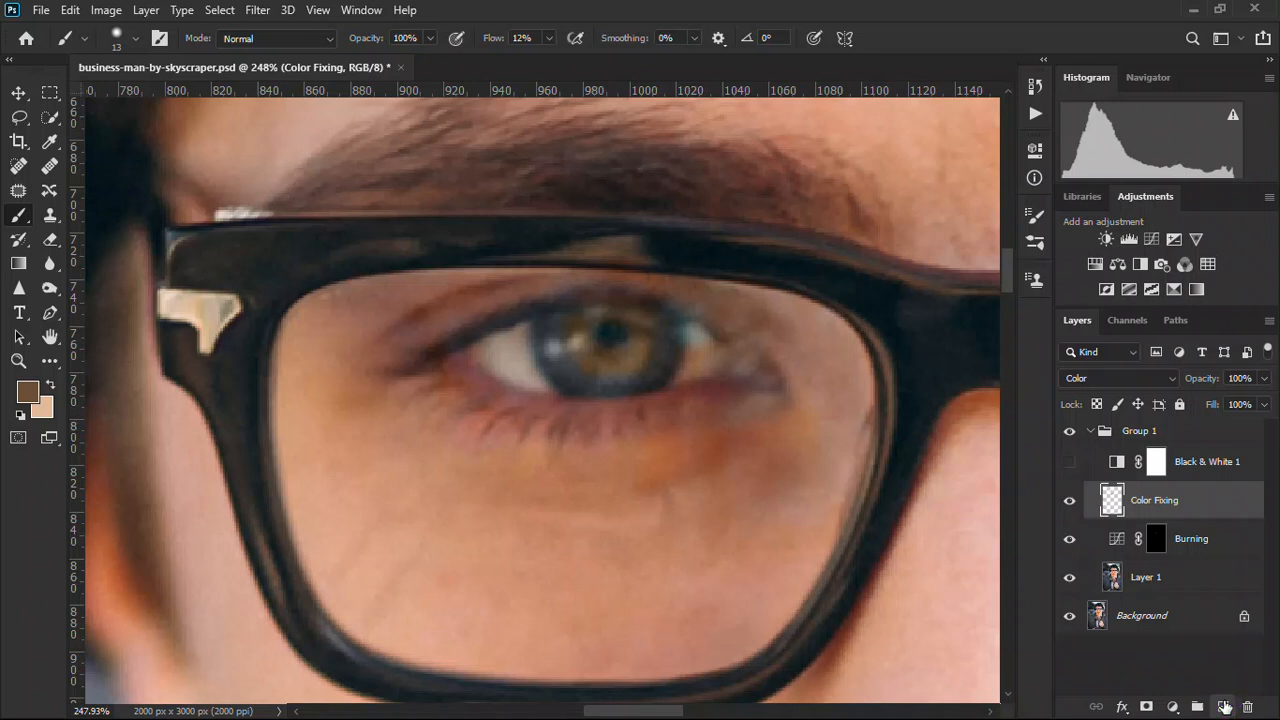
double_click(1150, 500)
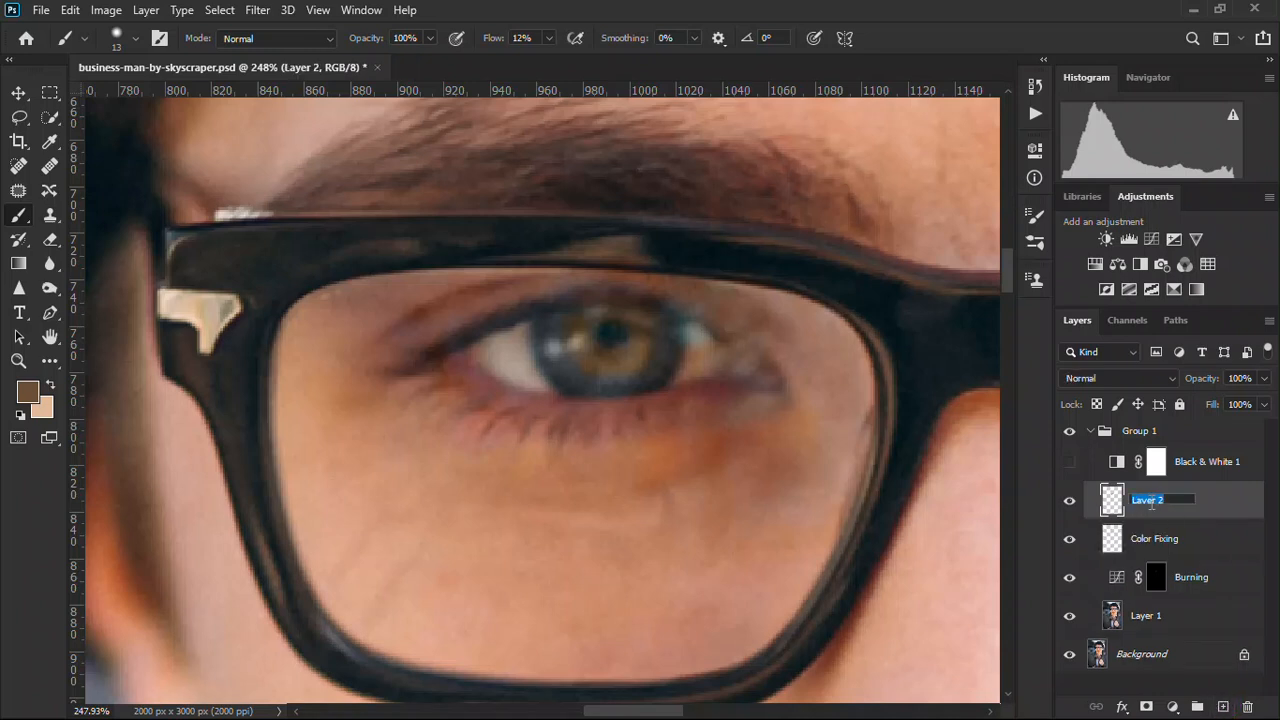
key("Return")
left_click(50, 166)
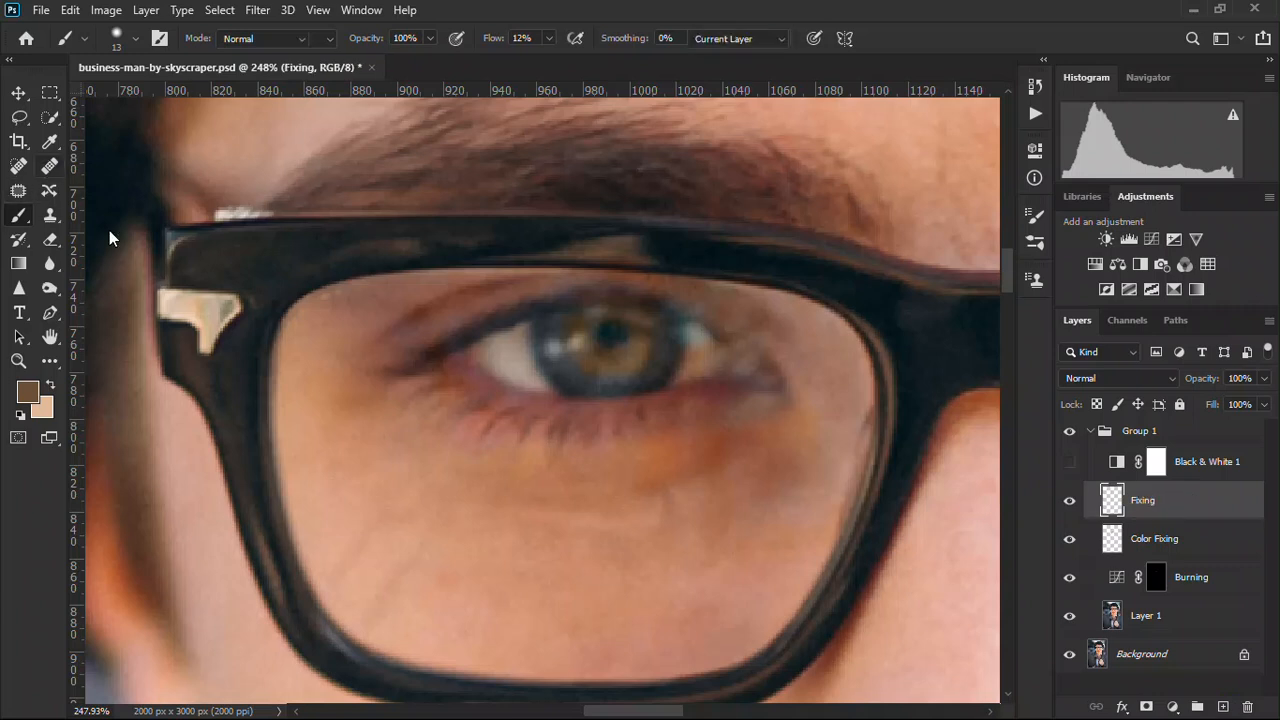
Try to heal the diagonal streaks on the outer cheek seen through the lens with a 14 px Healing Brush
mouse_move(440, 543)
left_mouse_down()
mouse_move(430, 547)
mouse_move(491, 571)
mouse_move(454, 561)
left_mouse_up()
left_click(456, 557, "alt")
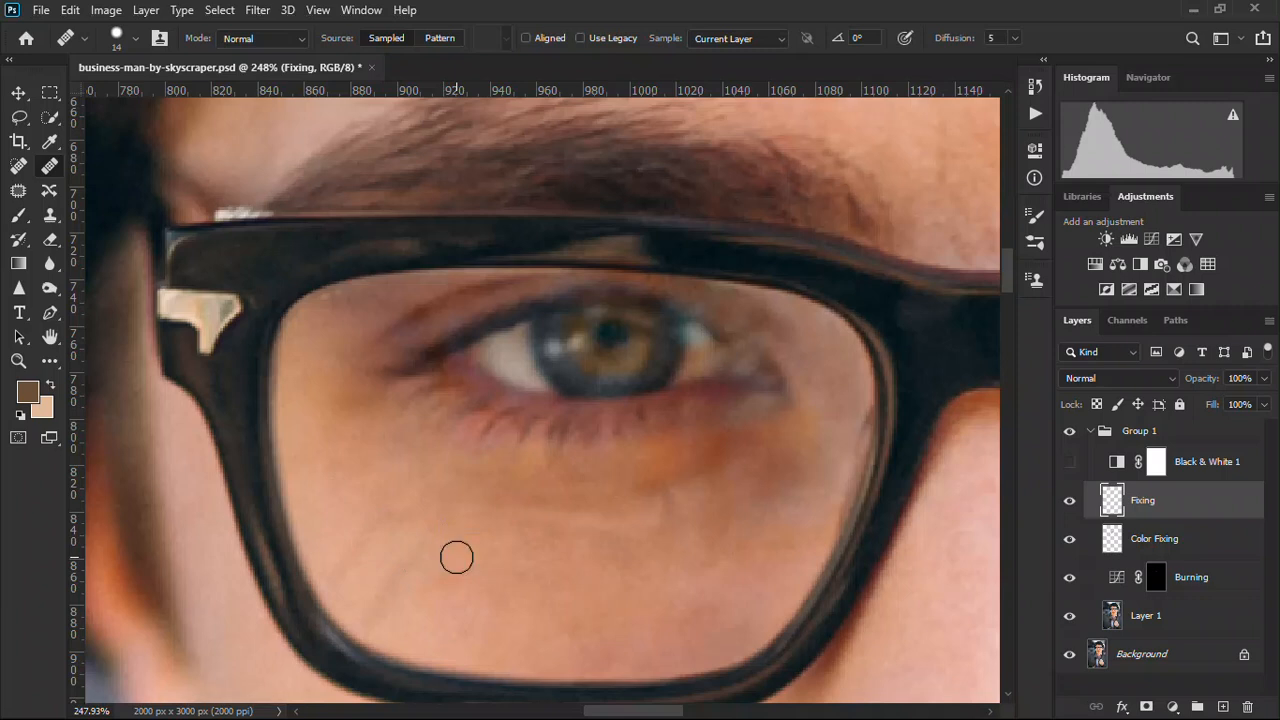
left_click_drag(415, 555, 385, 600)
left_click_drag(429, 526, 424, 551)
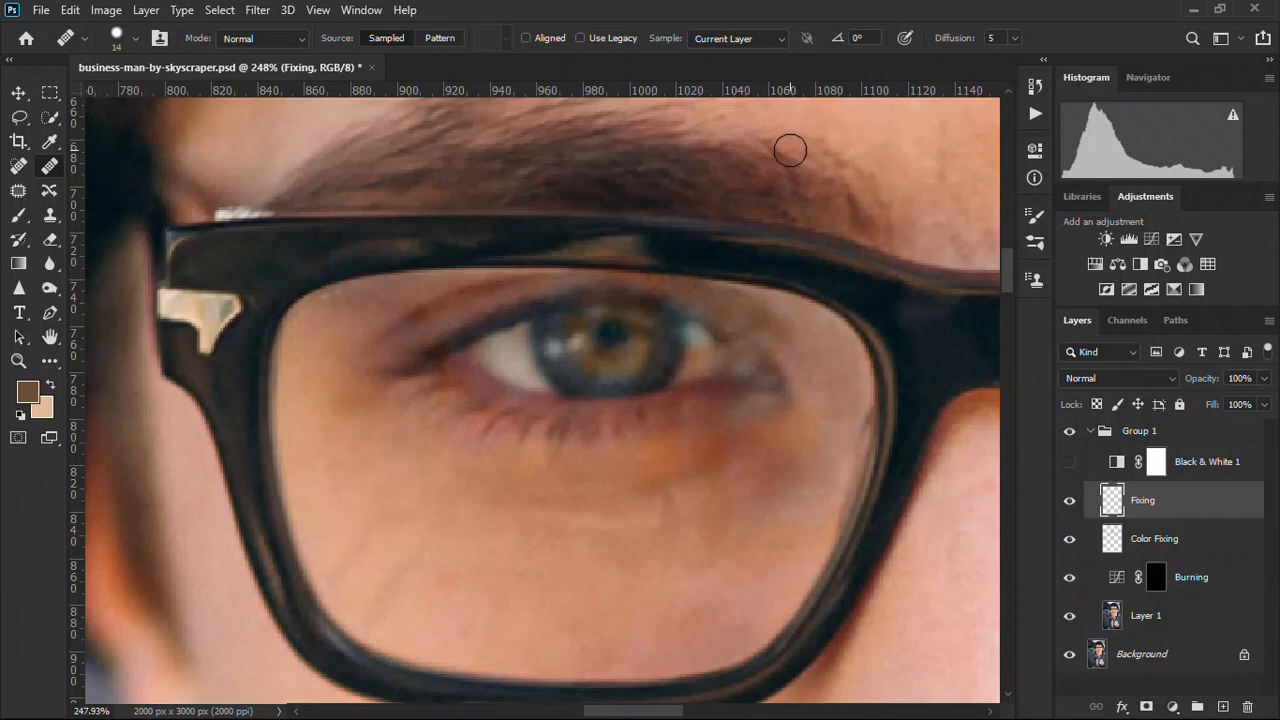
Set the Healing Brush to sample Current & Below and heal the diagonal streak on the outer cheek from nearby clean skin
left_click(739, 42)
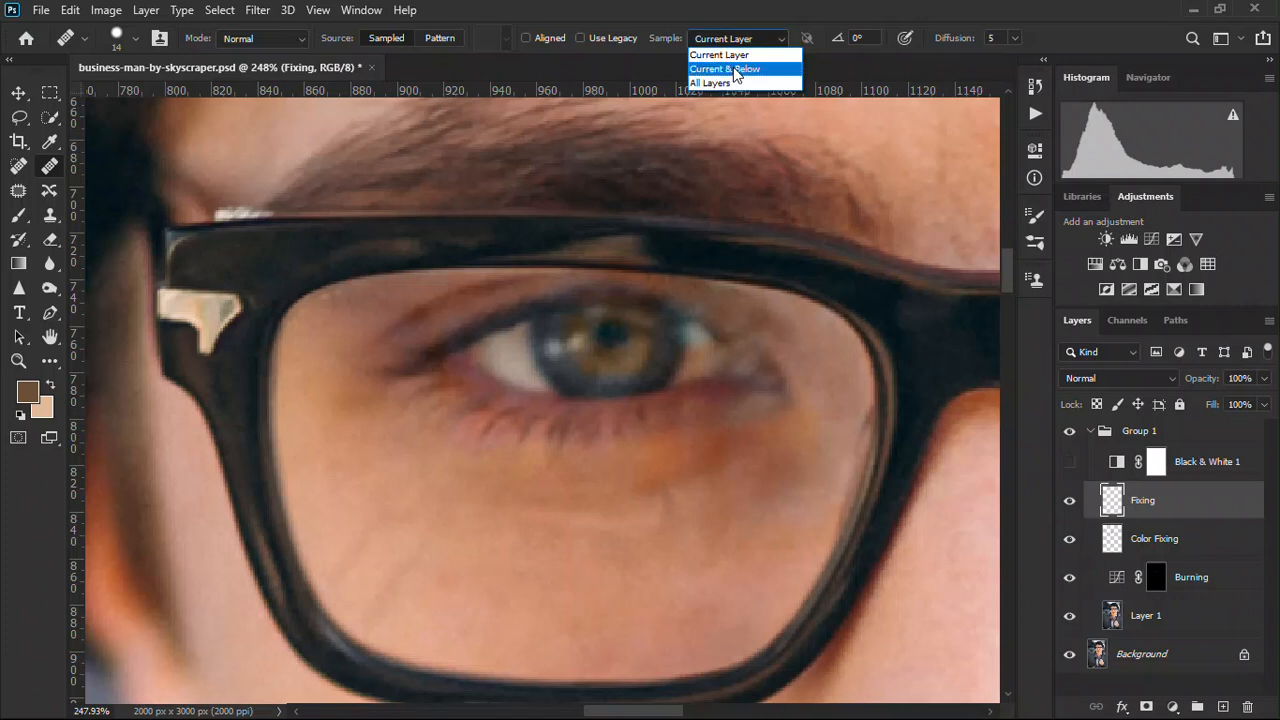
left_click(736, 71)
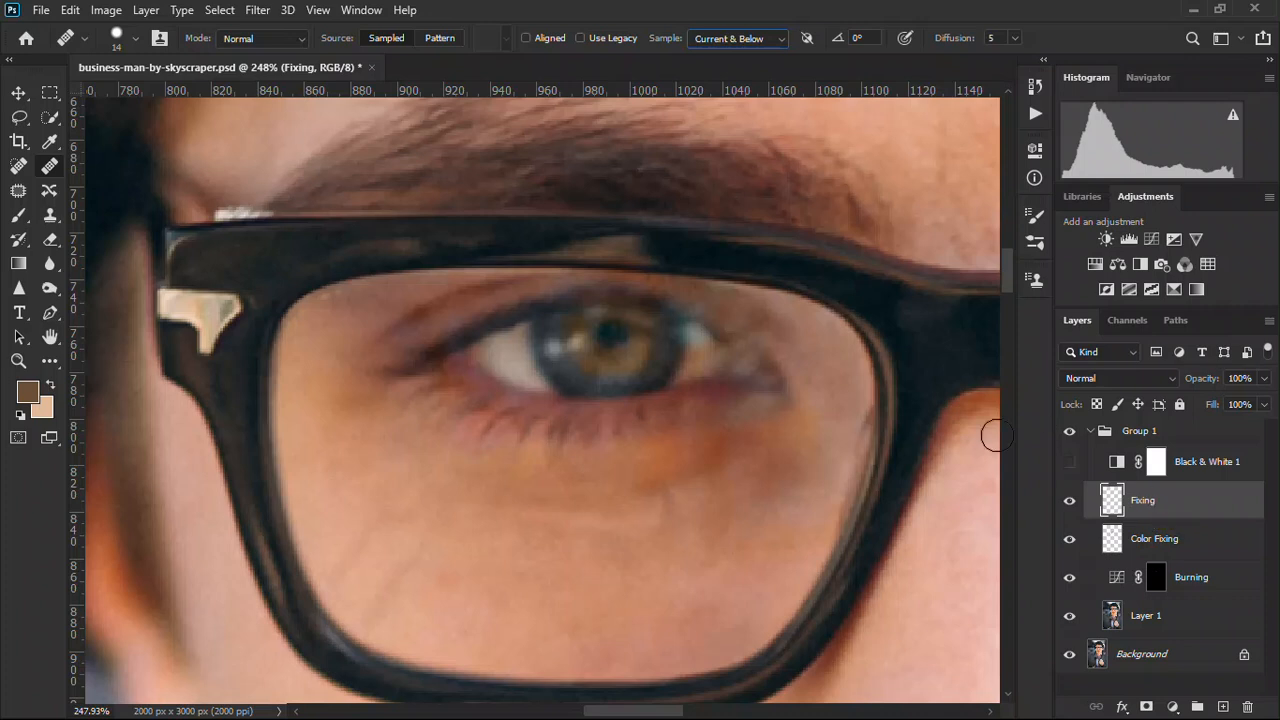
left_click(465, 604, "alt")
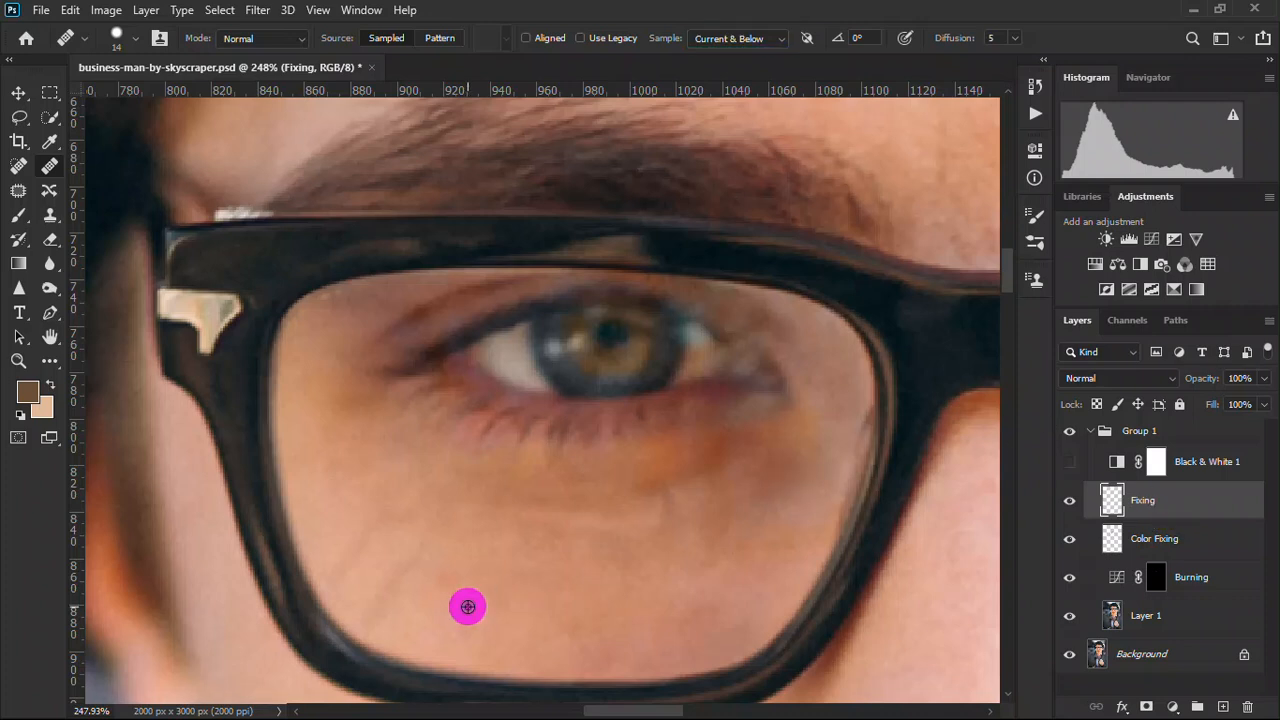
left_click(440, 585)
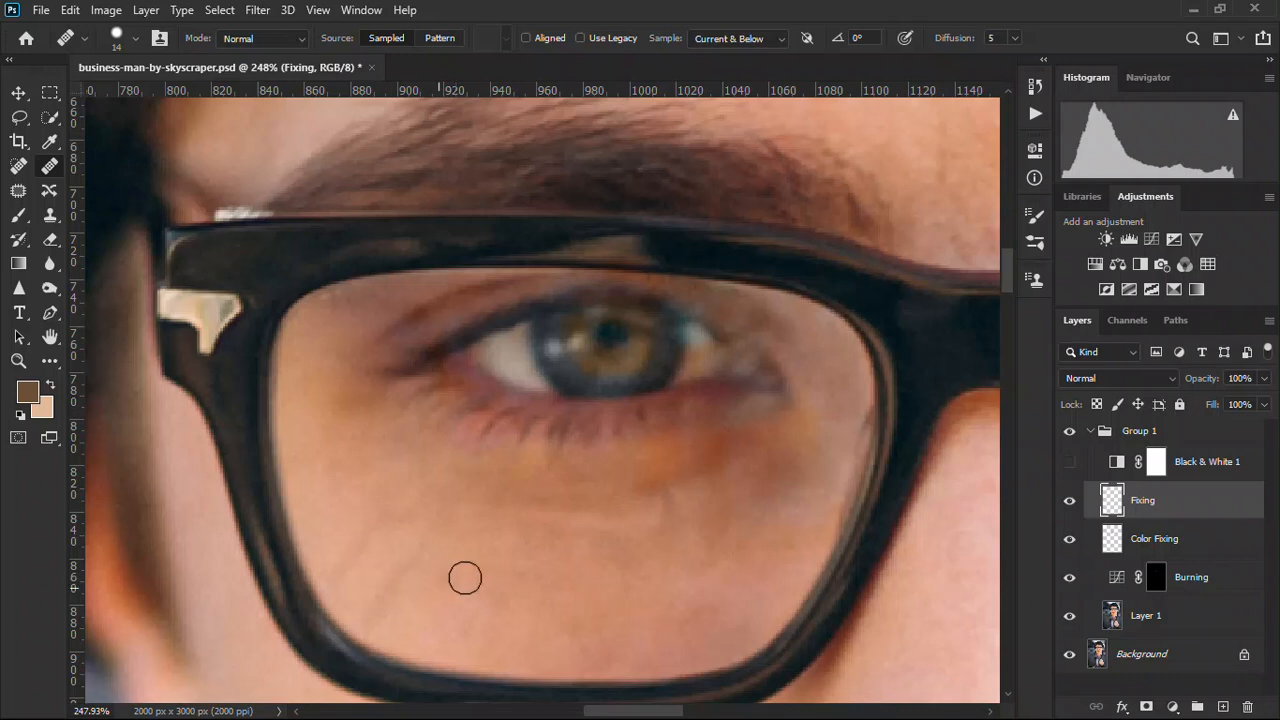
left_click(438, 587)
left_click(438, 538, "alt")
left_click_drag(413, 561, 384, 605)
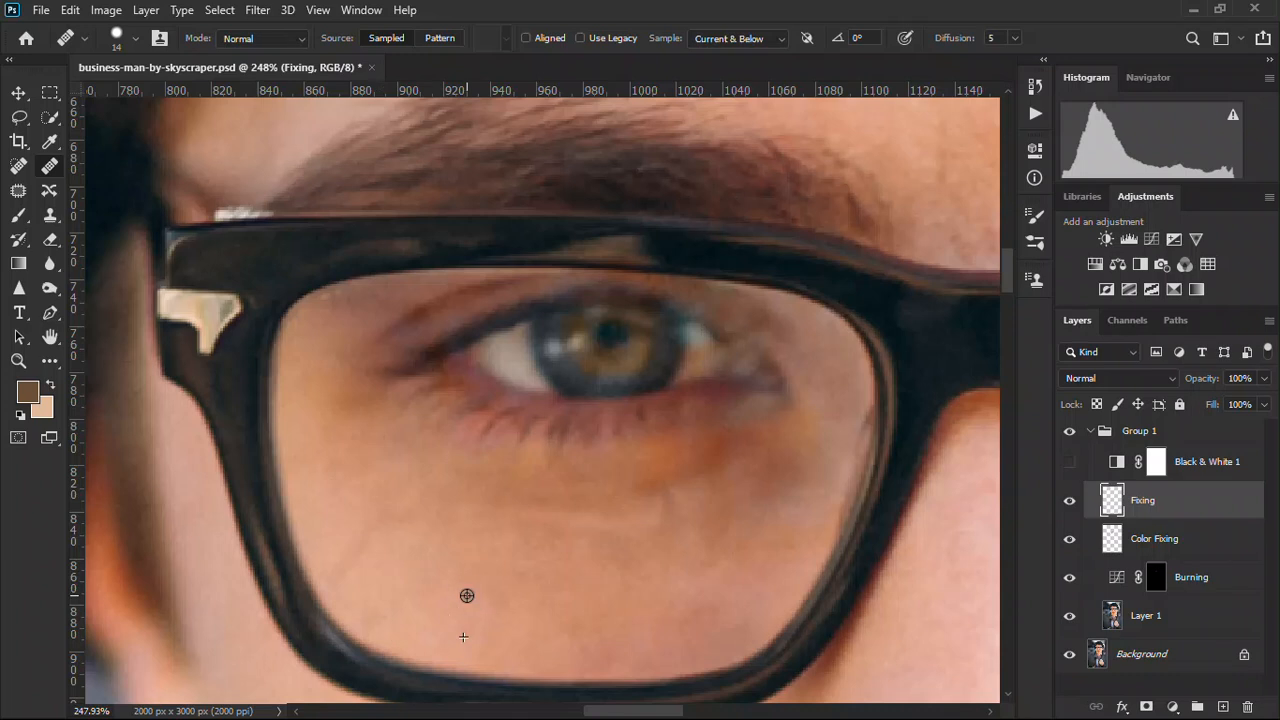
left_click(431, 607, "alt")
left_click_drag(368, 613, 383, 617)
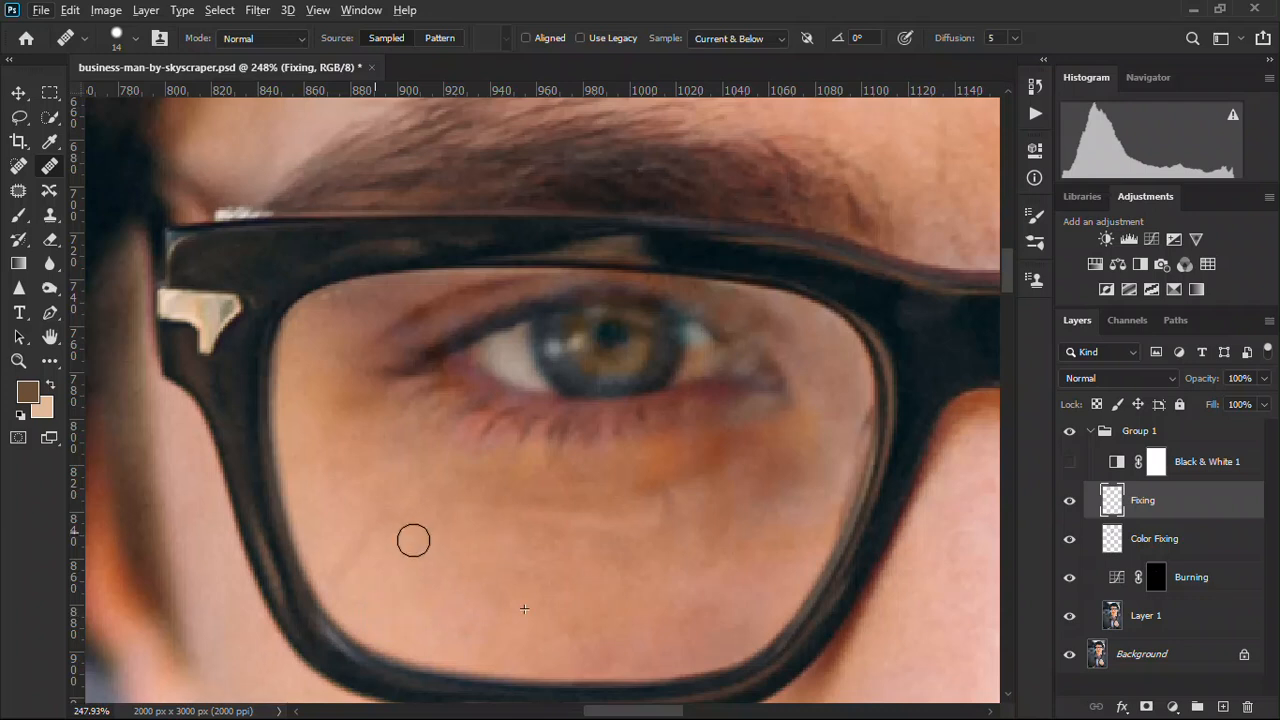
Heal the remaining diagonal line near the outer lens edge and the mark on the skin below the eye
mouse_move(395, 519)
left_mouse_down()
mouse_move(363, 534)
mouse_move(347, 568)
left_mouse_up()
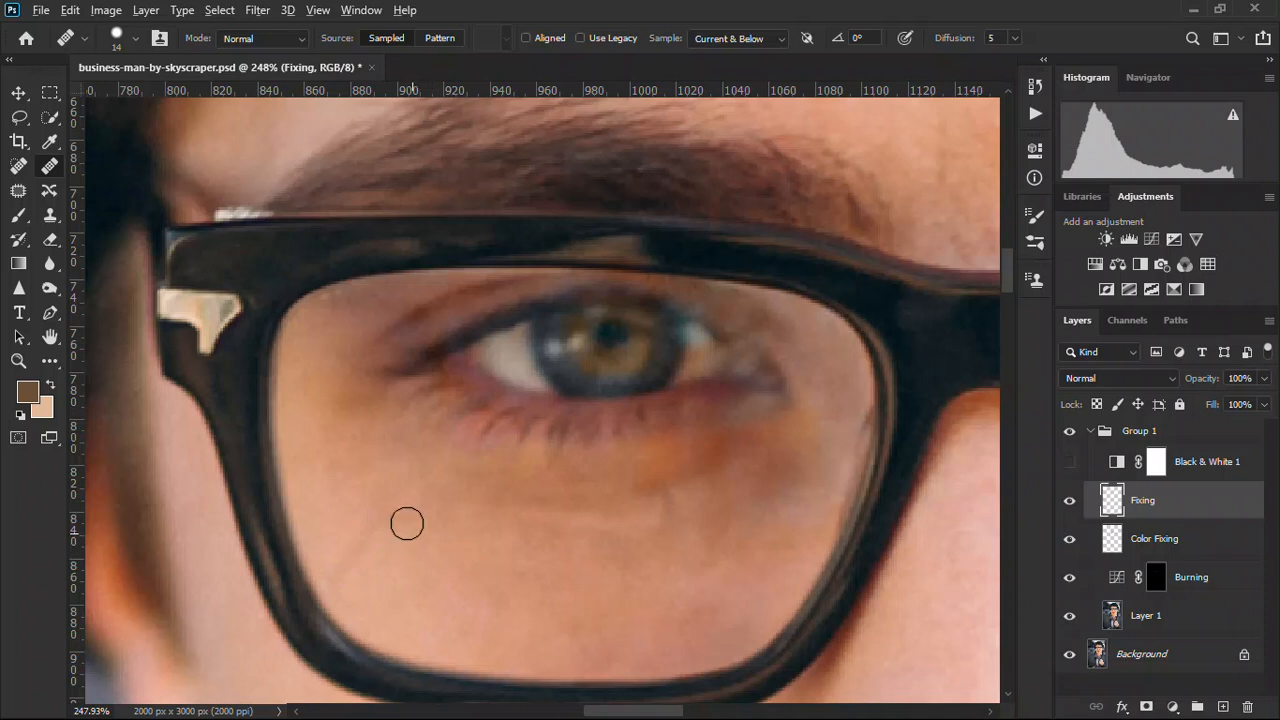
left_click(420, 557, "alt")
mouse_move(408, 520)
left_mouse_down()
mouse_move(373, 532)
mouse_move(349, 565)
left_mouse_up()
left_click(668, 504)
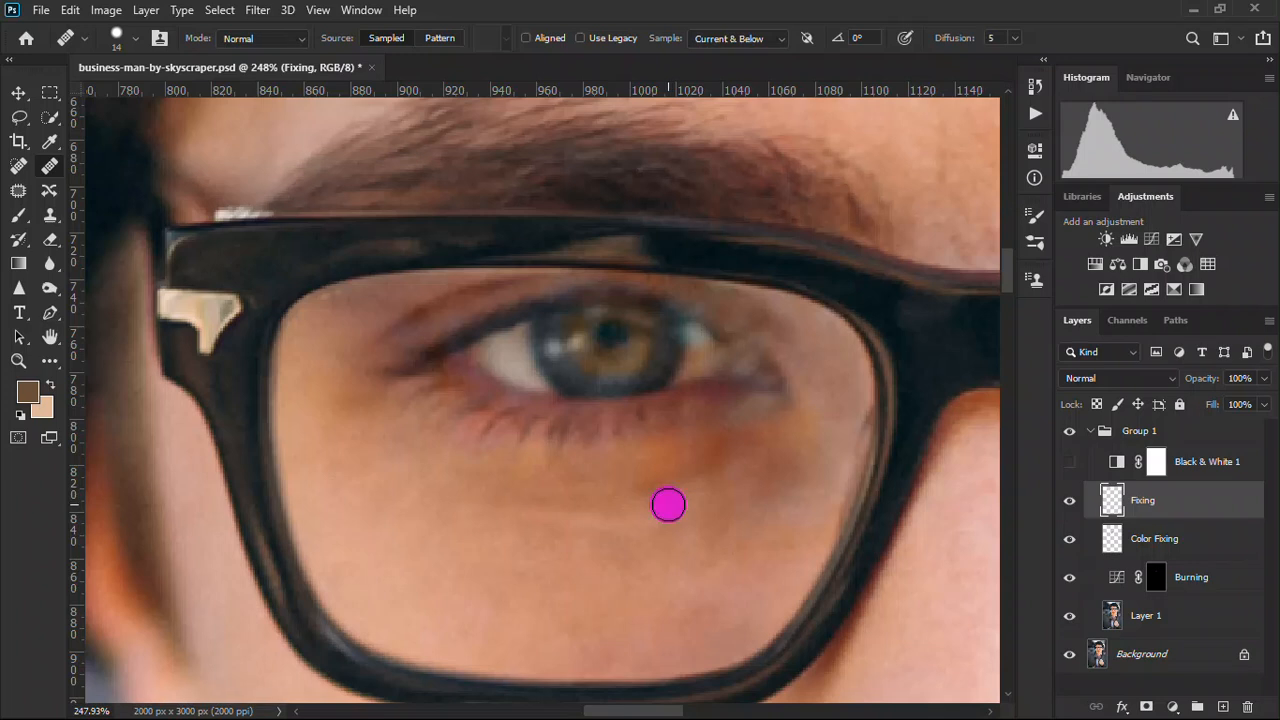
left_click_drag(668, 504, 650, 565)
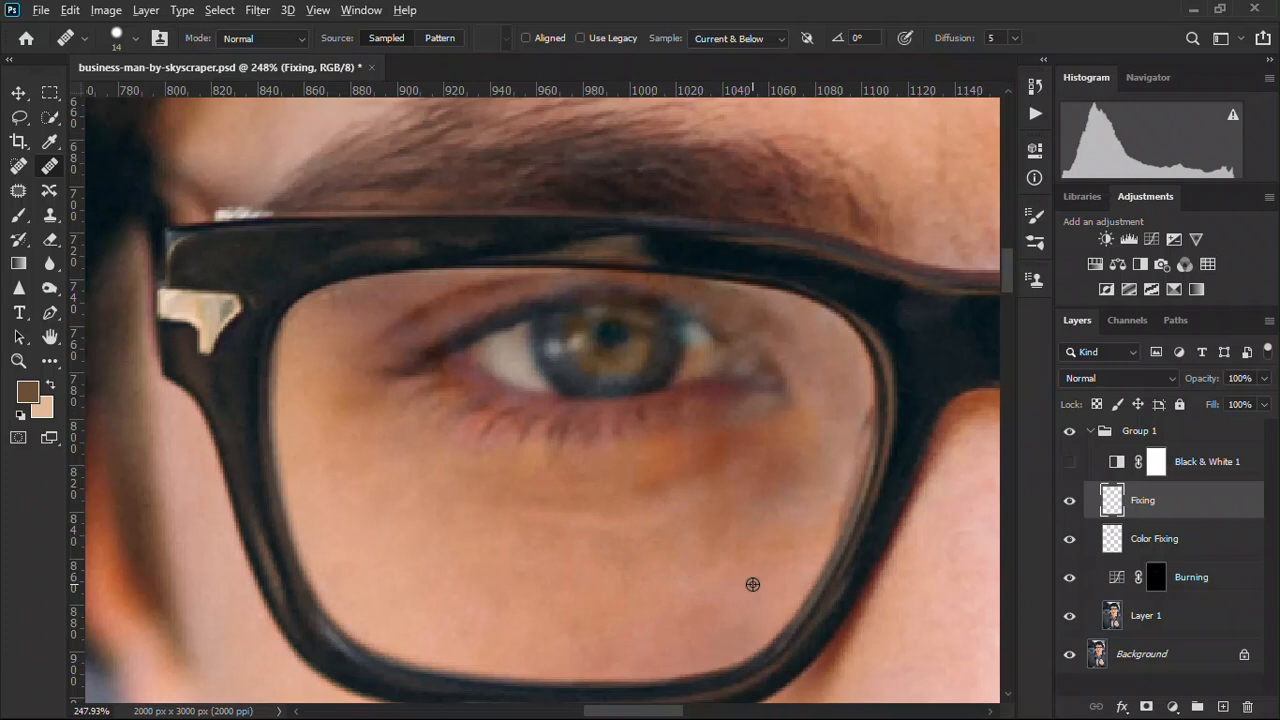
Collapse Group 1 and toggle its visibility to compare the retouched lens with the original
scroll(752, 583, "down", 1)
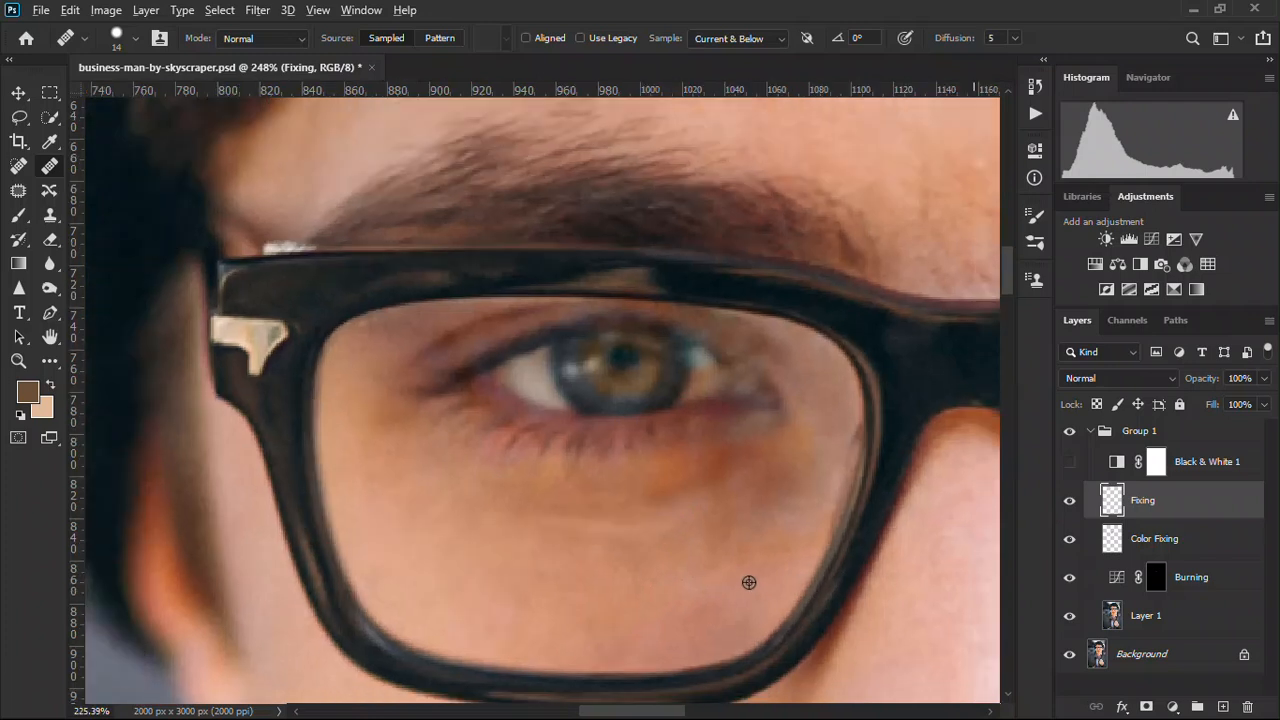
scroll(752, 583, "down", 1)
scroll(863, 545, "down", 1)
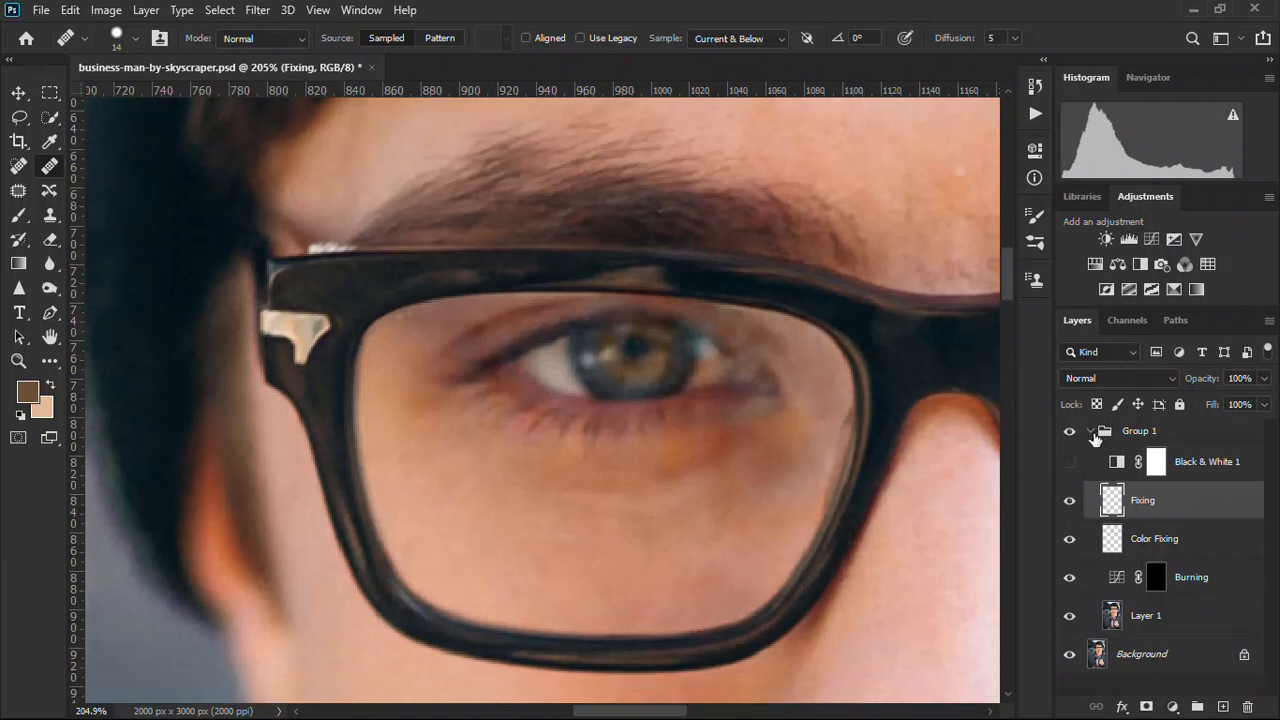
left_click(1090, 432)
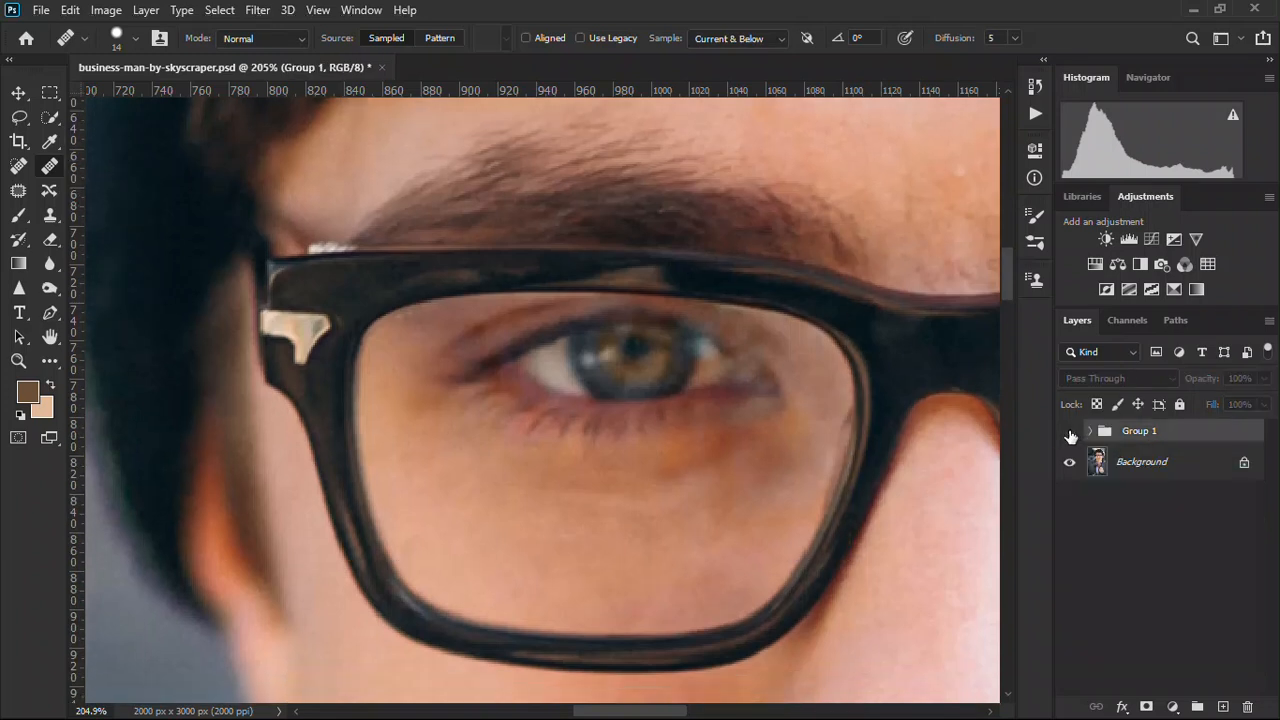
left_click(1070, 431)
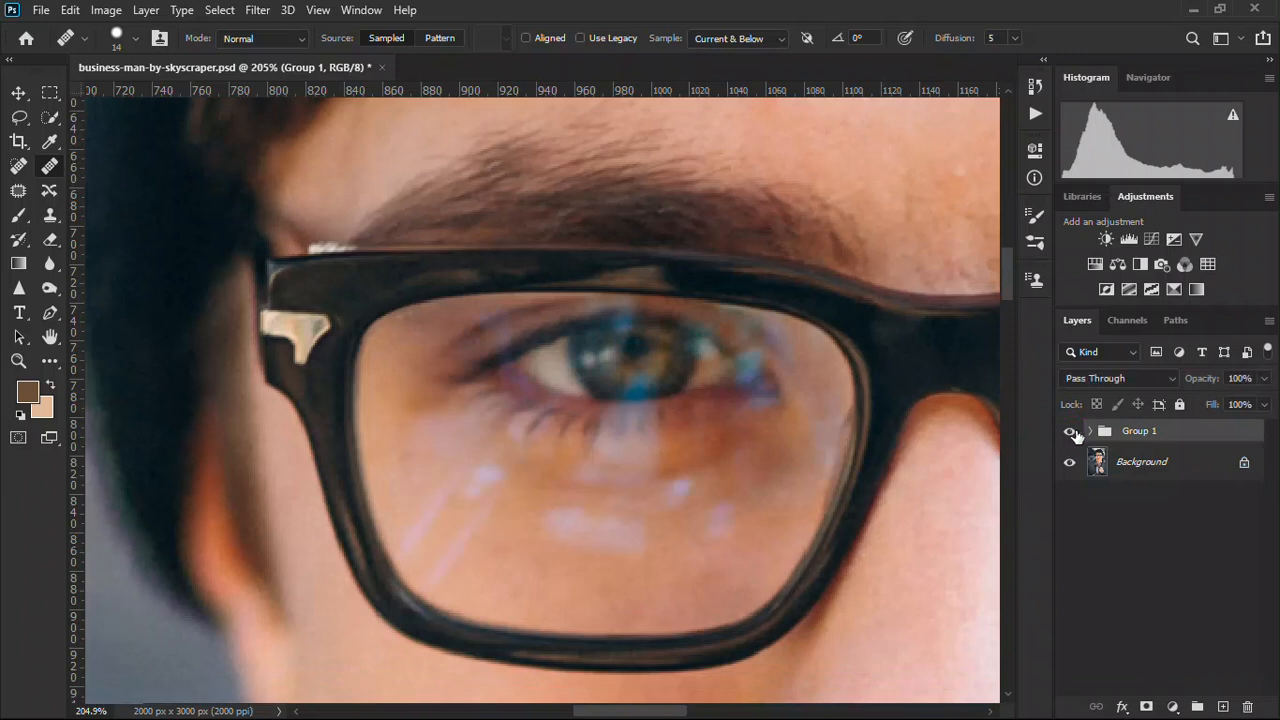
Rename Group 1 as "Glayer removal"
double_click(1132, 431)
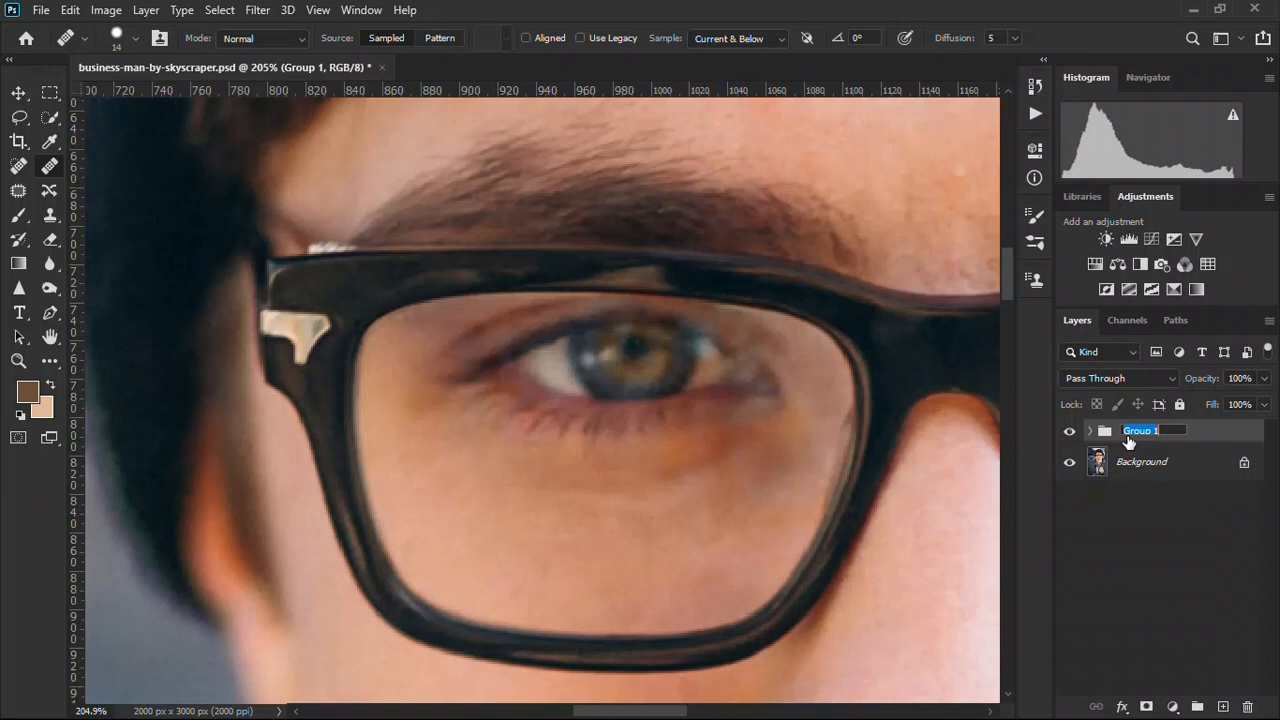
type("Glaver removal")
key("Return")
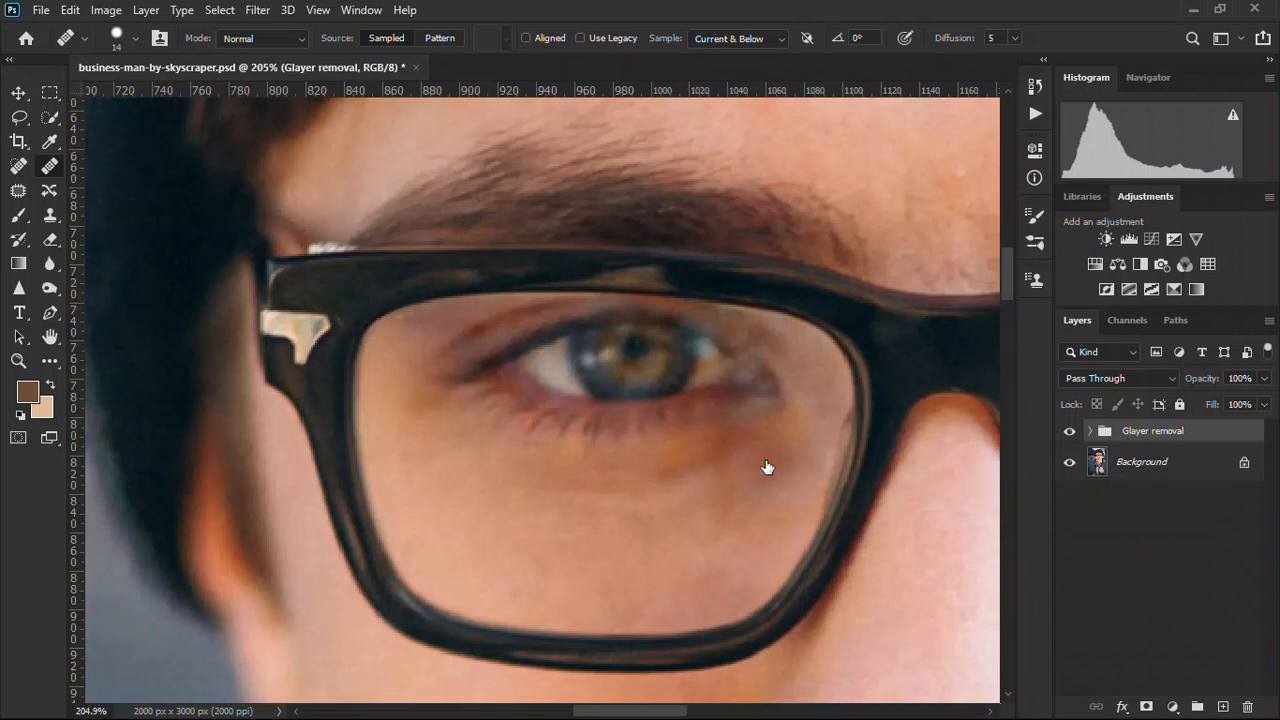
left_click_drag(744, 431, 362, 425)
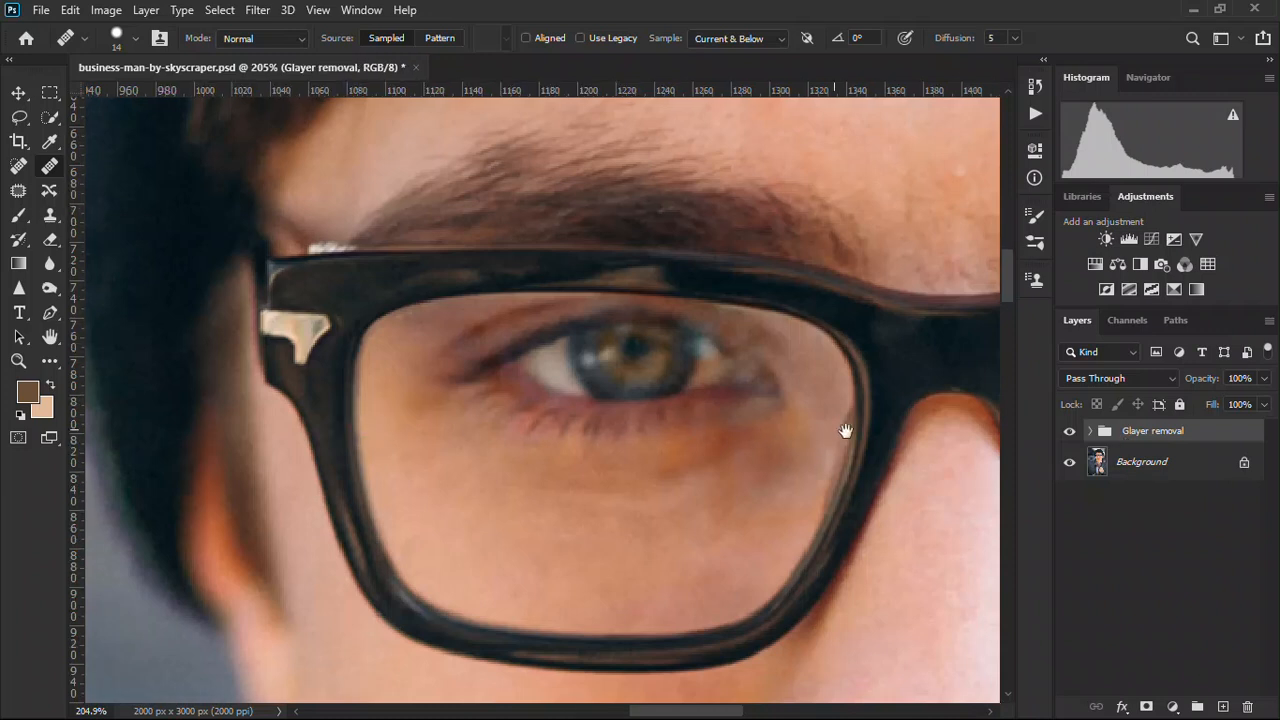
Add a new layer above the Glayer removal group and set its blend mode to Color
left_click_drag(845, 440, 763, 440)
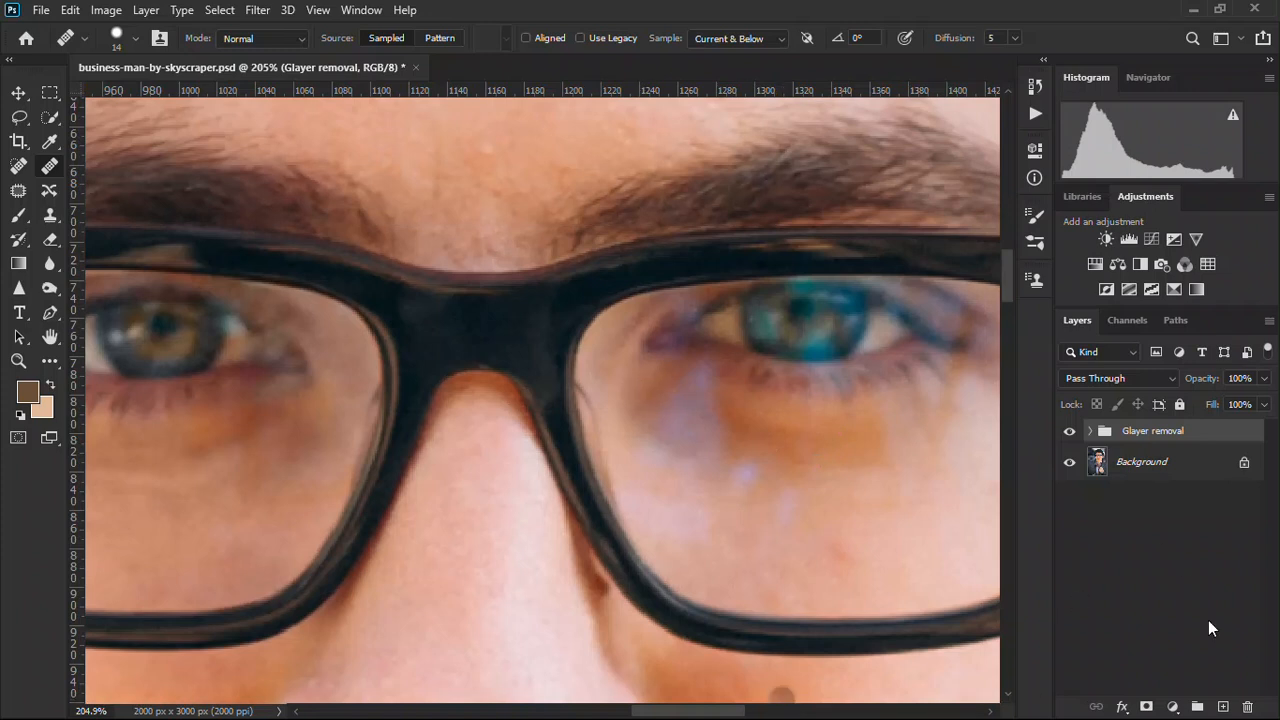
left_click(1222, 706)
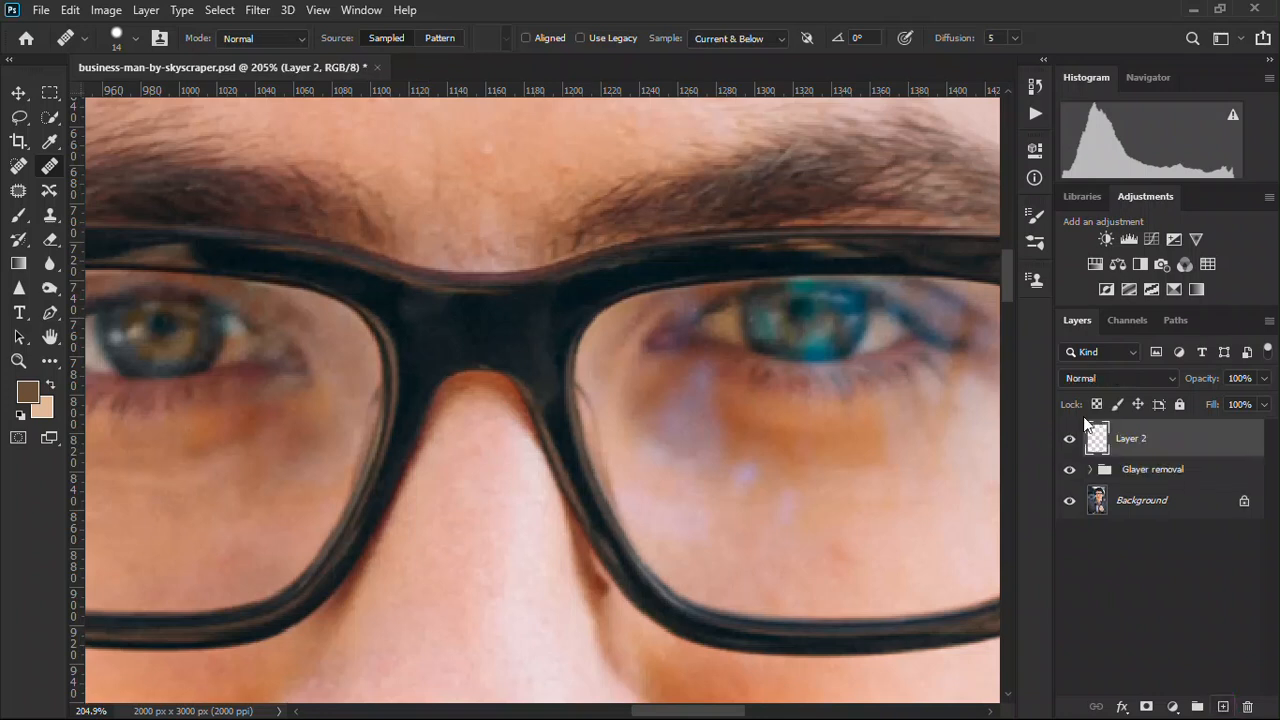
left_click(1092, 372)
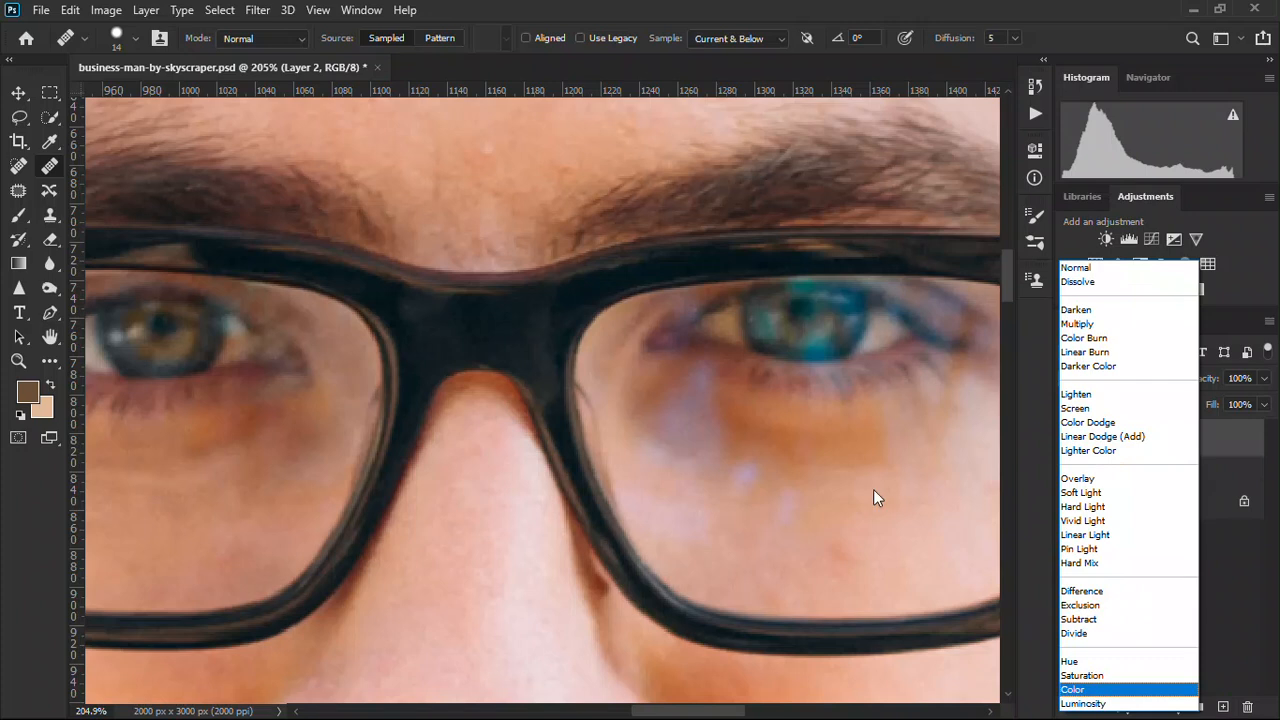
key("Return")
left_click(17, 216)
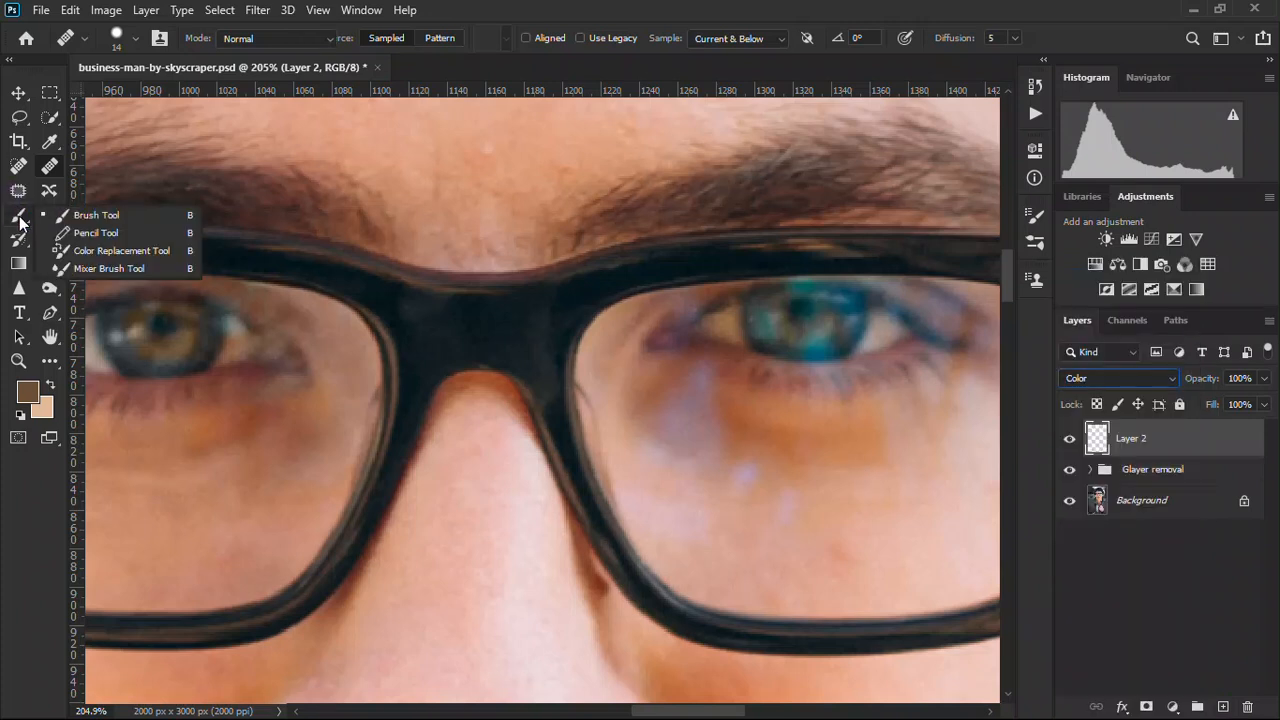
left_click(96, 232)
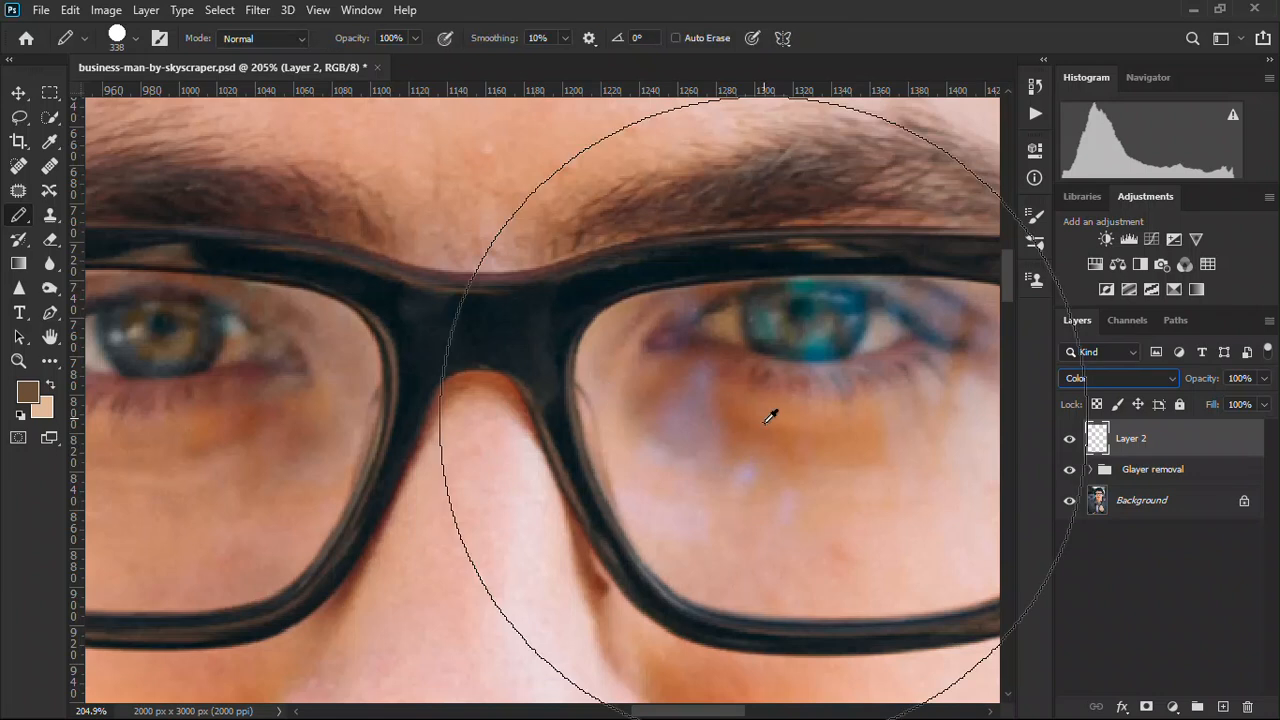
left_click_drag(785, 444, 615, 436)
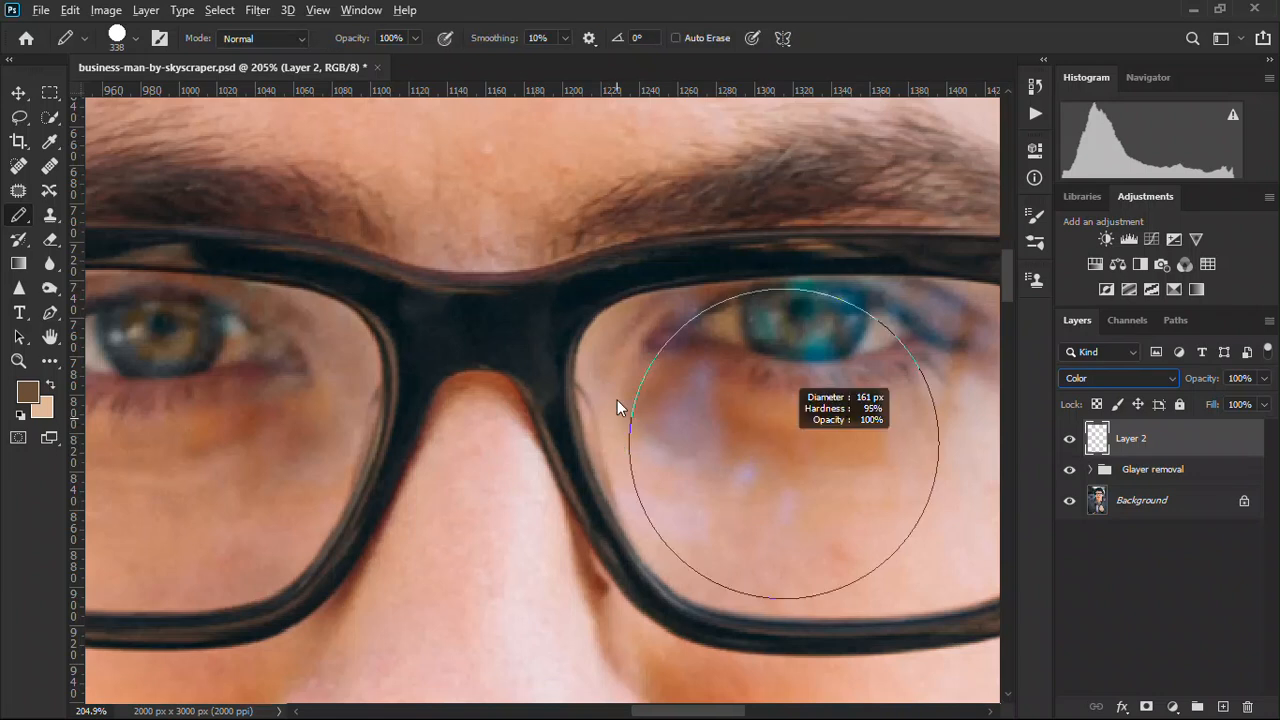
key("bracketleft")
key("bracketleft")
key("bracketleft")
key("bracketleft")
key("bracketleft")
key("bracketleft")
key("bracketleft")
key("bracketleft")
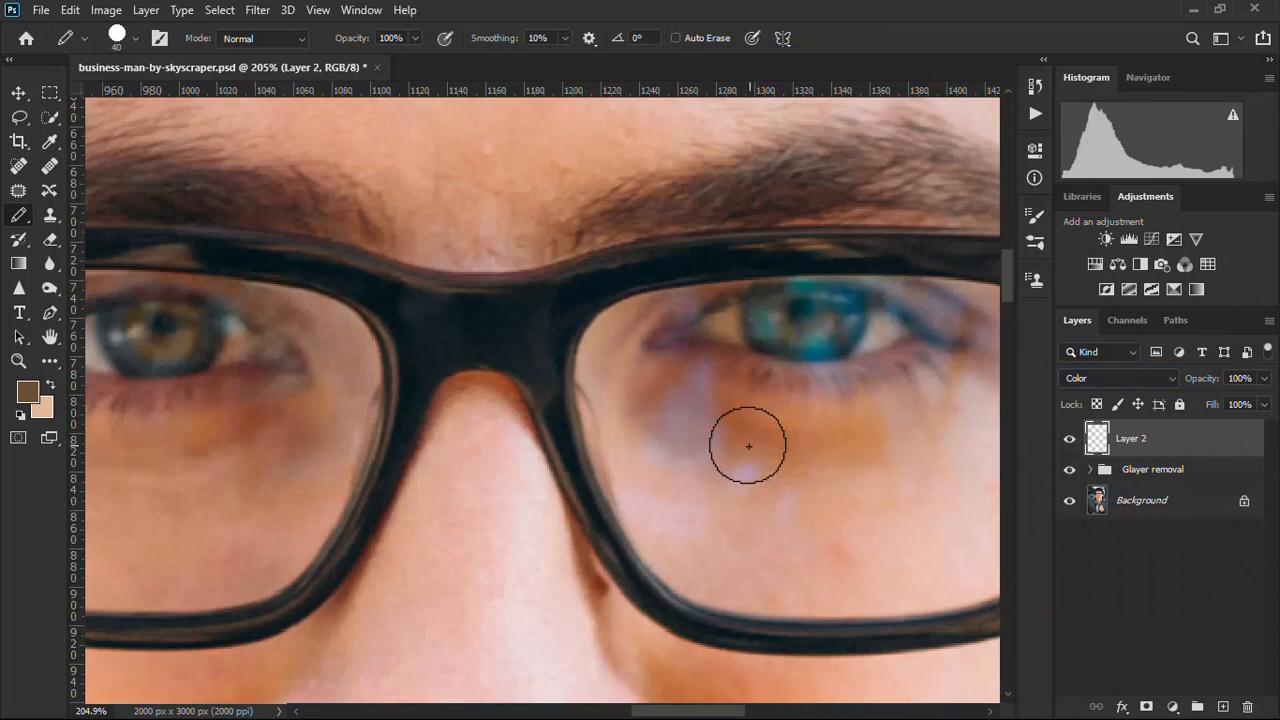
key("bracketleft")
key("bracketleft")
key("bracketleft")
key("bracketleft")
key("bracketleft")
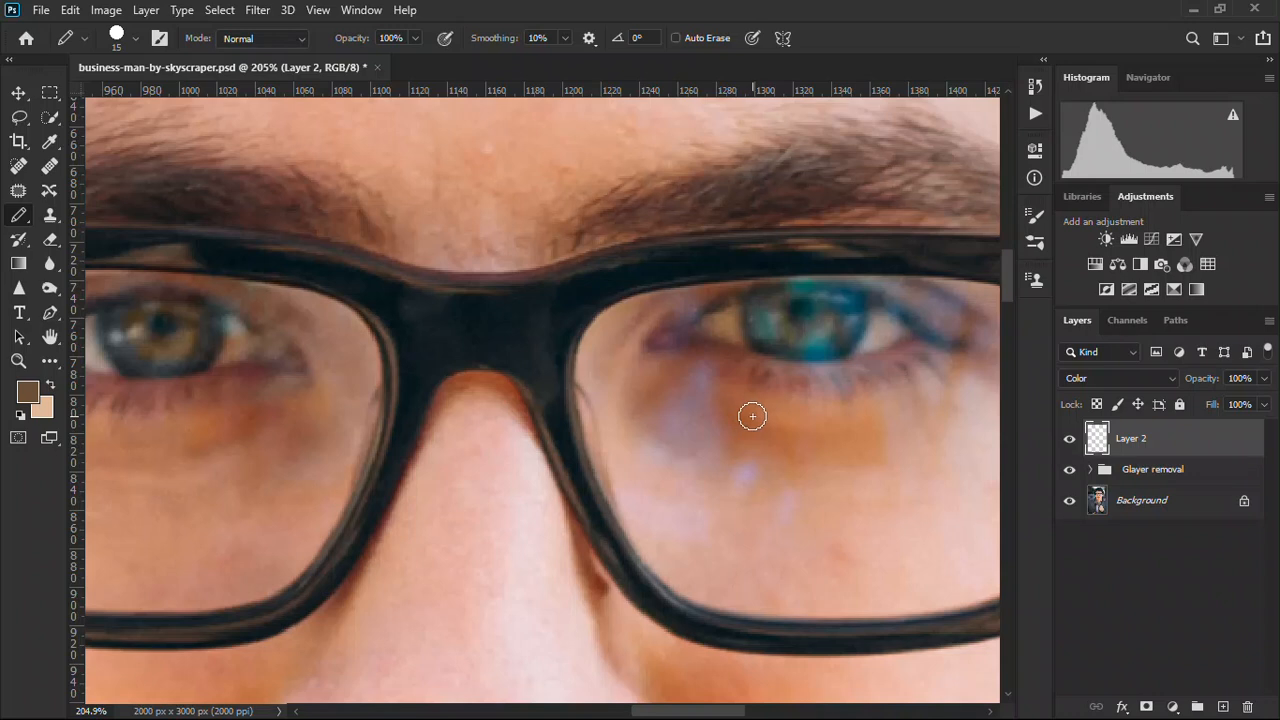
left_click(733, 397, "alt")
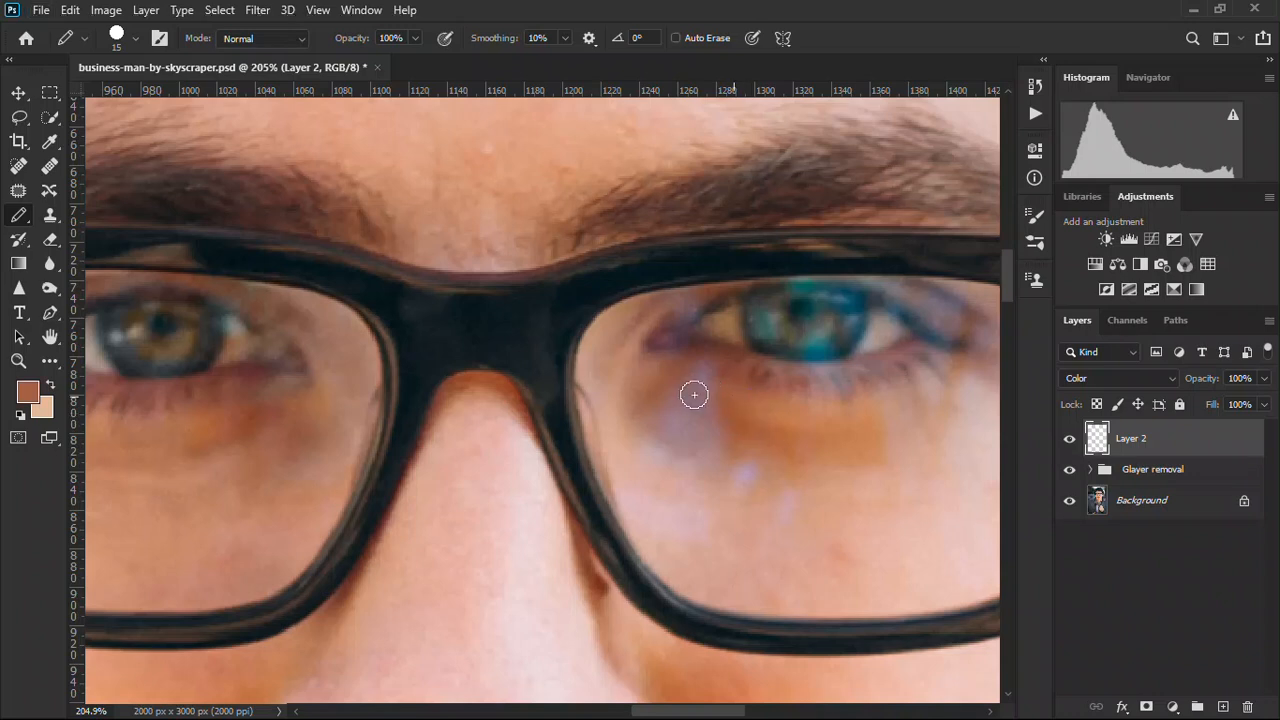
left_click_drag(706, 373, 692, 371)
key("ctrl+z")
Switch to the Clone Stamp, set its flow to 13% and its brush to 25 px, and try it below the eye
right_click(20, 224)
left_click(57, 231)
right_click(29, 214)
left_click(57, 213)
left_click_drag(57, 213, 132, 216)
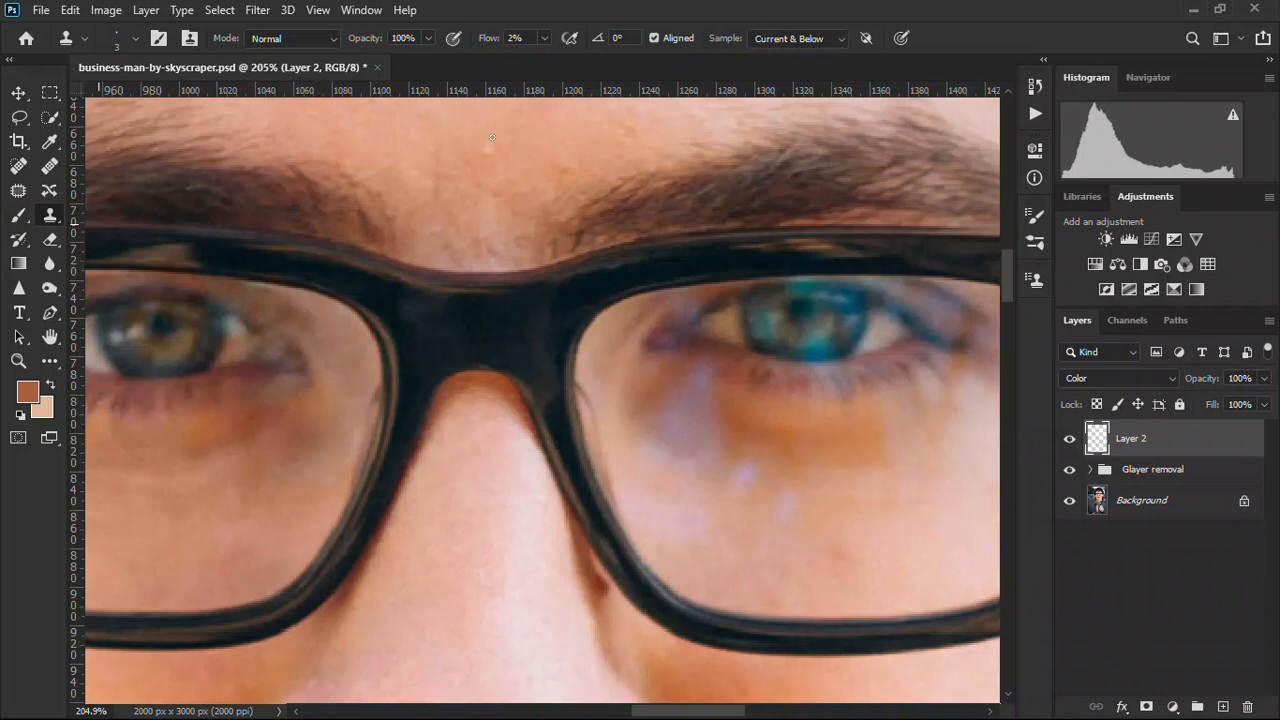
left_click_drag(478, 38, 495, 40)
right_click(760, 420, "alt")
left_click_drag(769, 416, 752, 424)
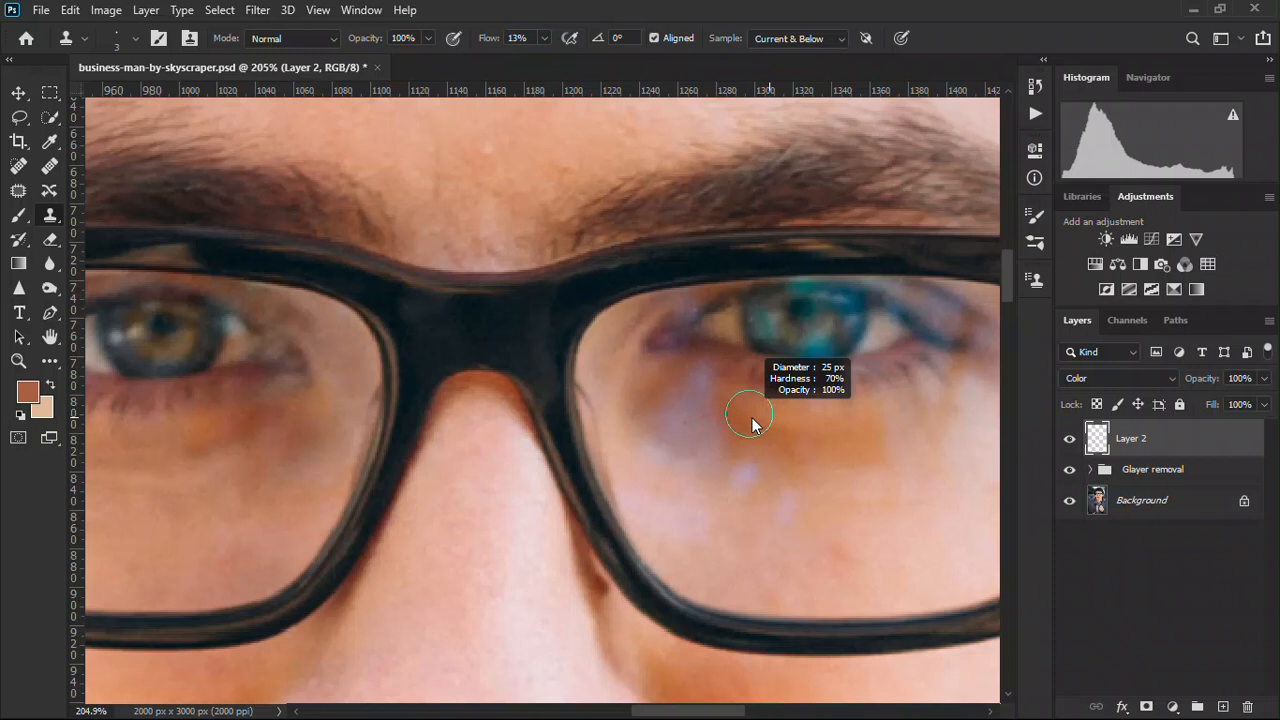
left_click(731, 406)
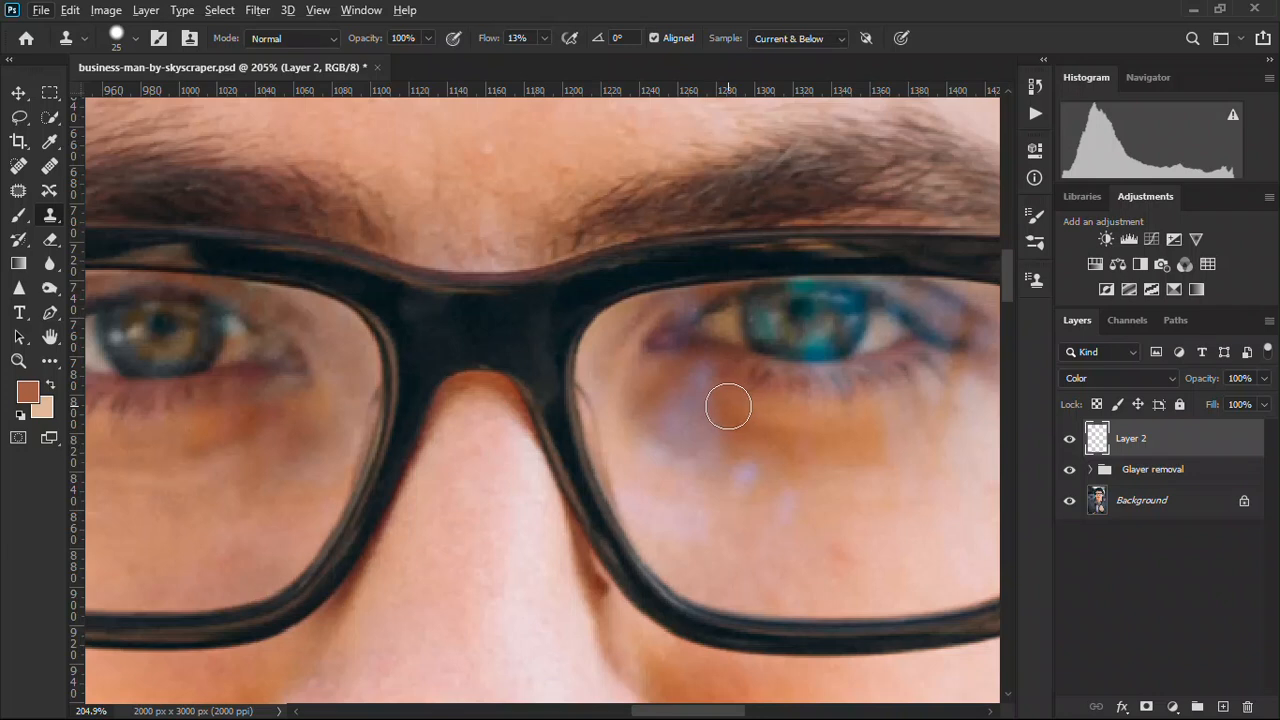
Paint over the purple glare below the second eye with a 24 px Brush, using an orange-brown skin tone sampled beside it
key("b")
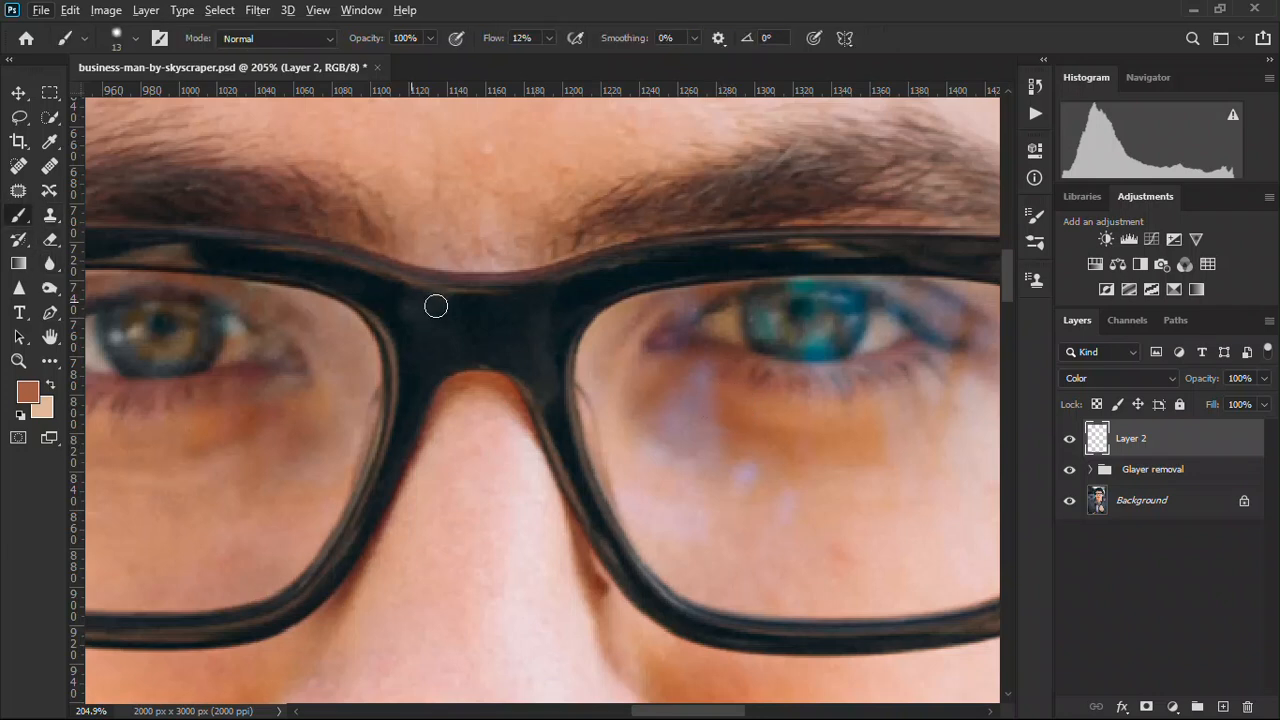
left_click(735, 421, "alt")
mouse_move(688, 390)
left_mouse_down()
mouse_move(700, 386)
mouse_move(691, 457)
mouse_move(702, 397)
mouse_move(708, 463)
mouse_move(686, 383)
mouse_move(660, 414)
mouse_move(664, 446)
mouse_move(707, 449)
mouse_move(709, 380)
mouse_move(714, 473)
left_mouse_up()
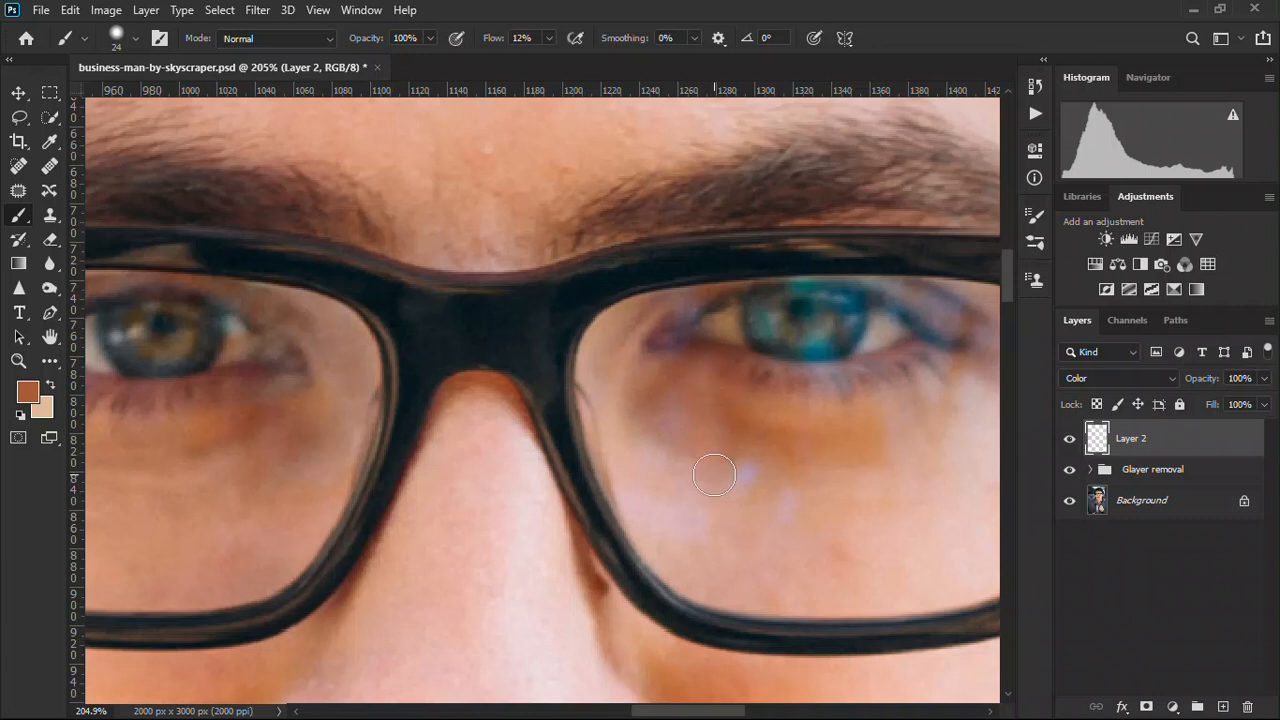
left_click_drag(722, 399, 720, 412)
left_click_drag(743, 463, 766, 506)
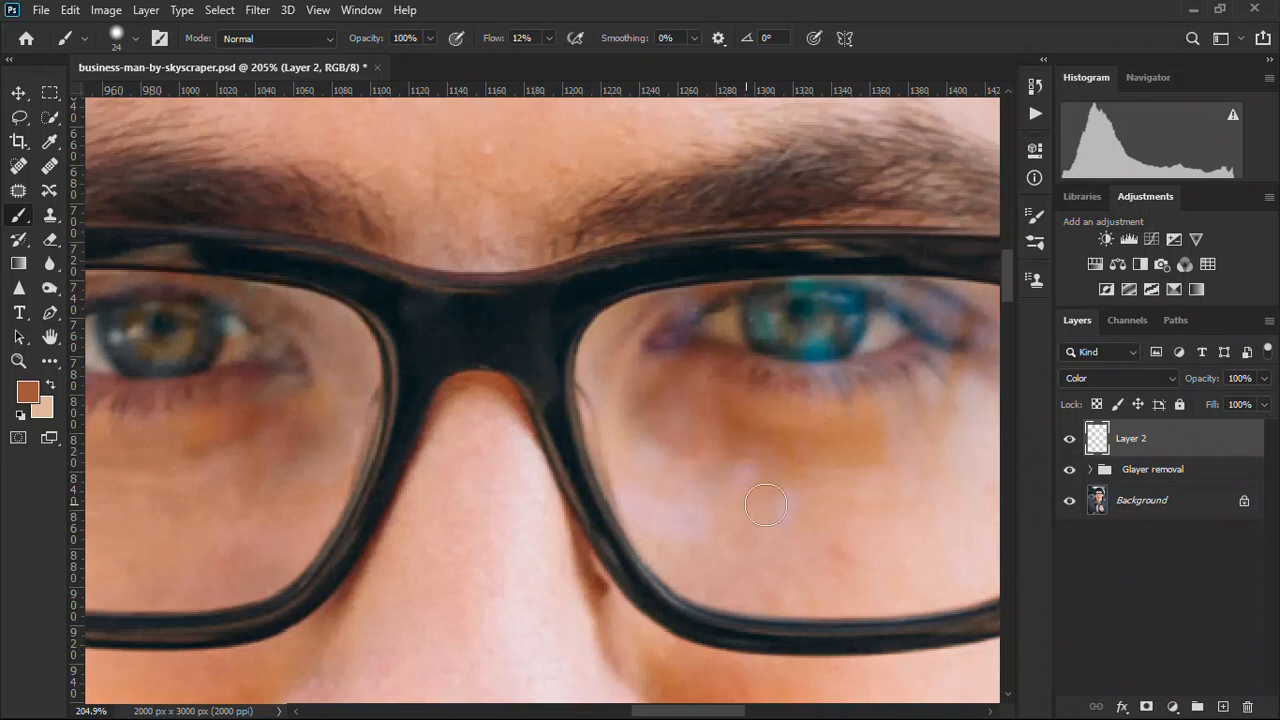